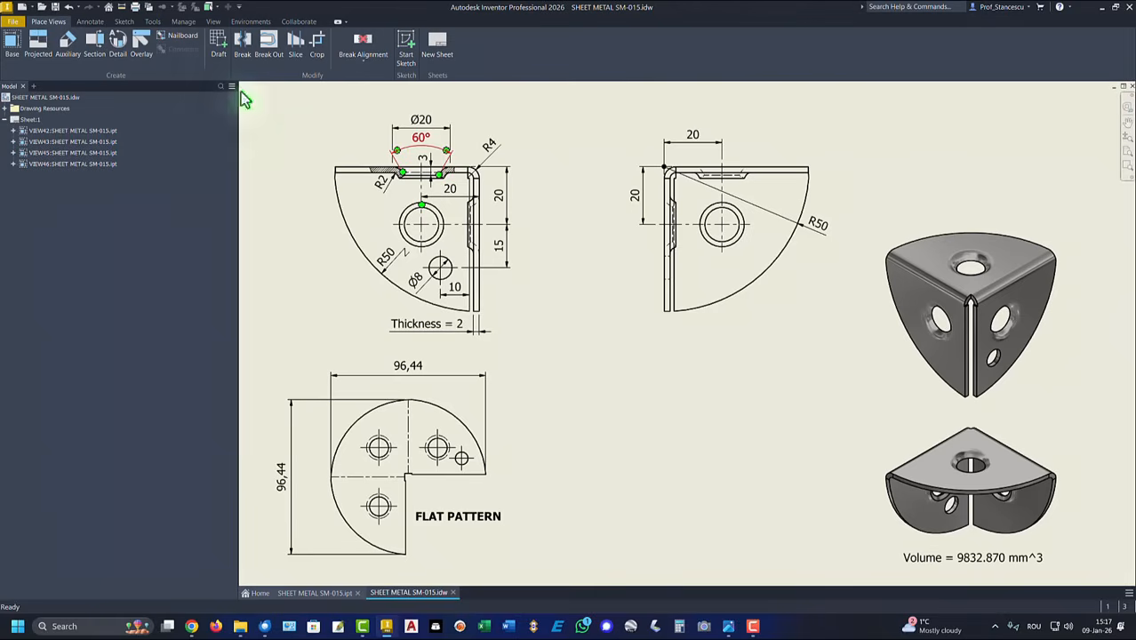
Create a new part from the metric Sheet Metal (mm).ipt template.
left_click(245, 99)
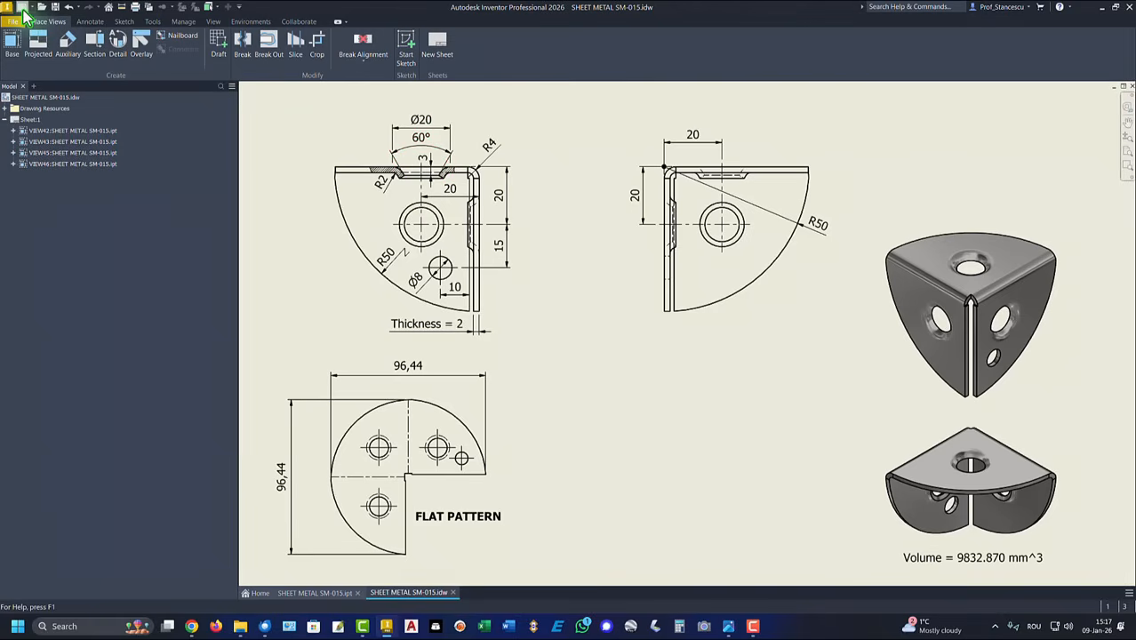
left_click(23, 9)
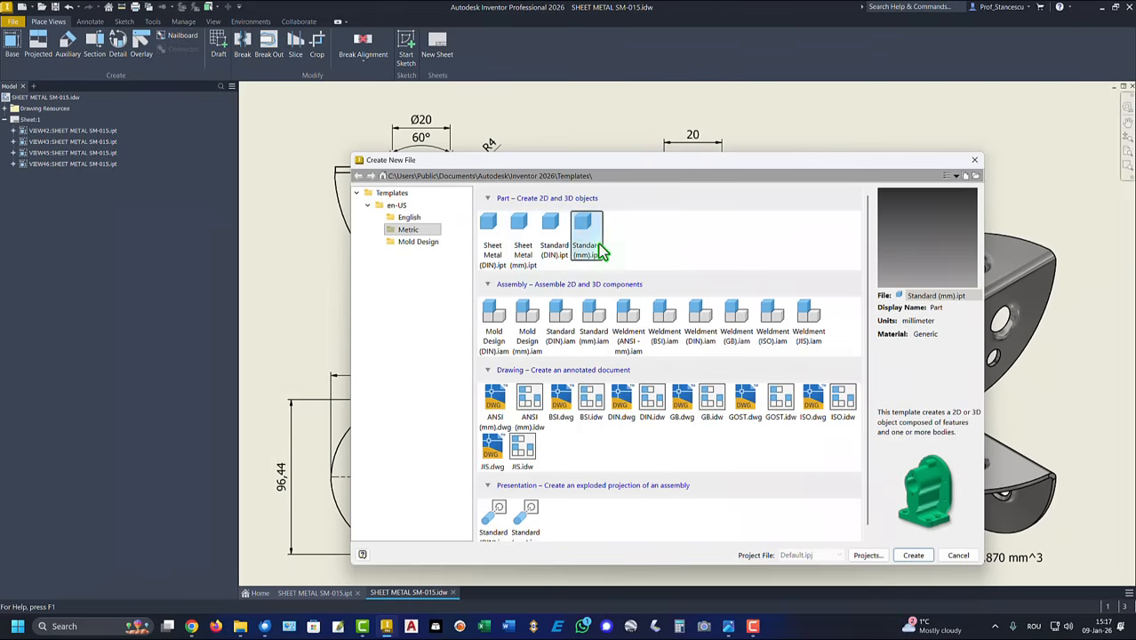
double_click(524, 235)
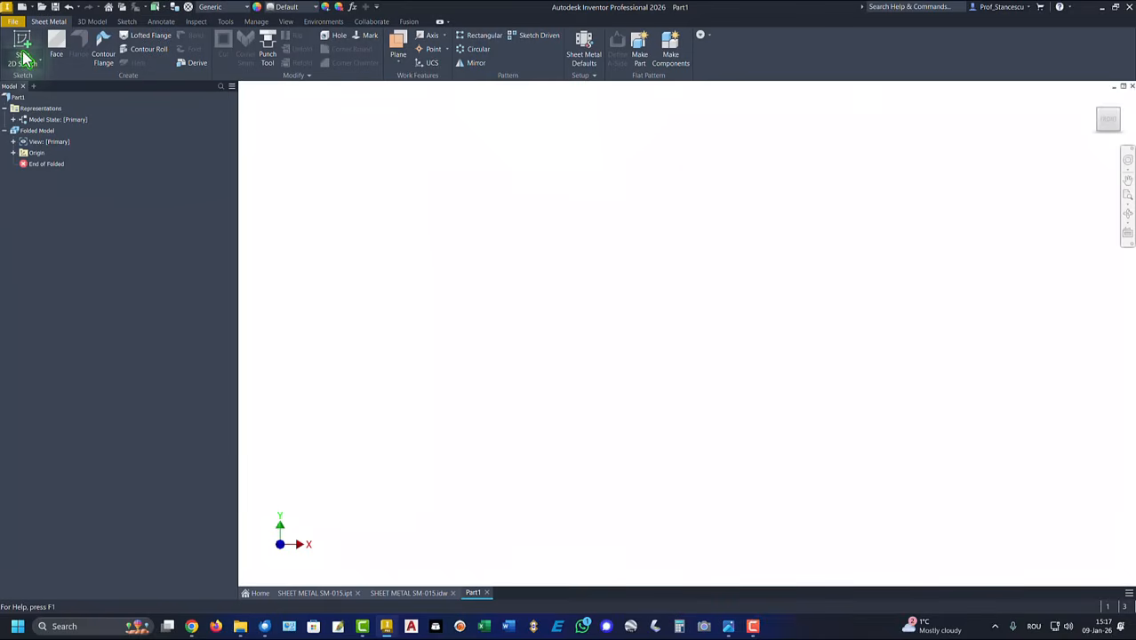
Start a 2D sketch on the horizontal XZ origin plane, oriented with the X axis running horizontally.
left_click(23, 55)
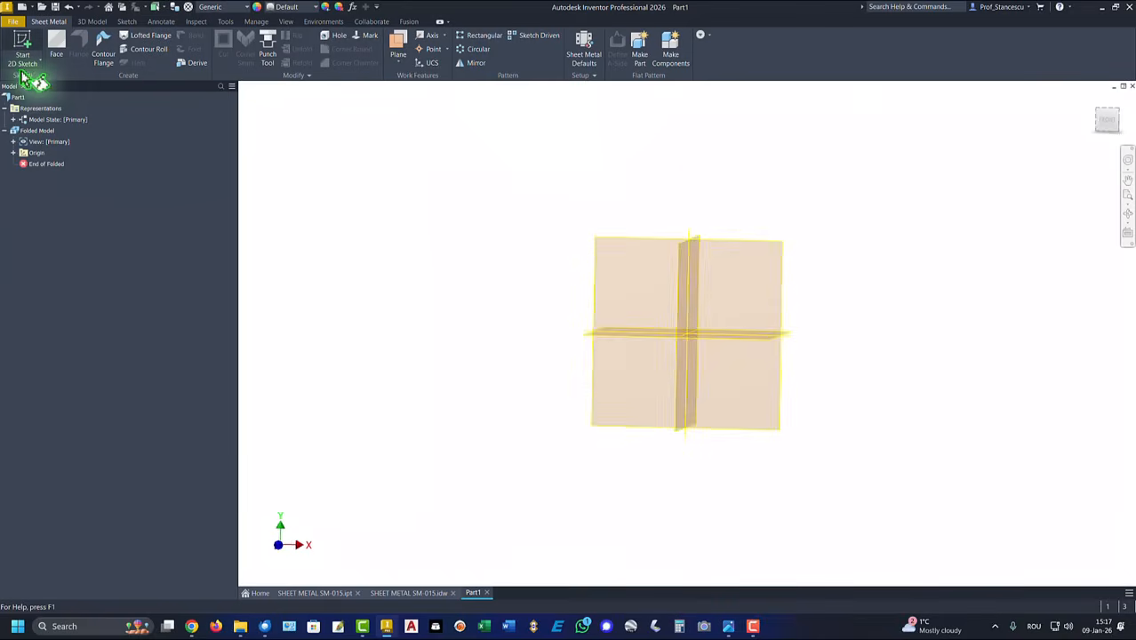
left_click(570, 329)
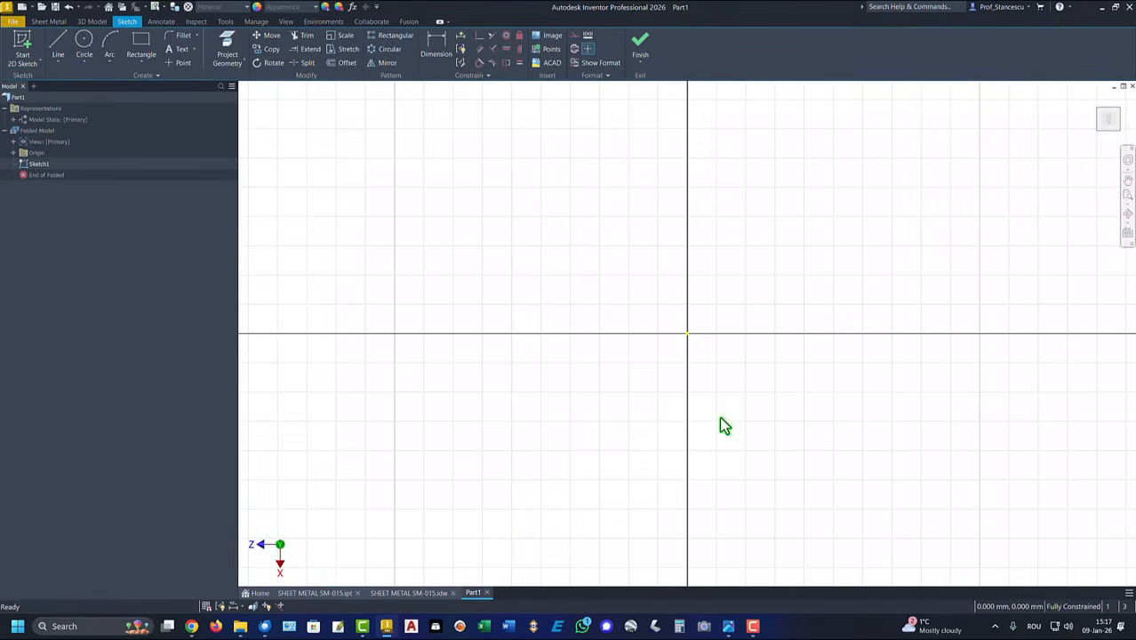
left_click(1124, 105)
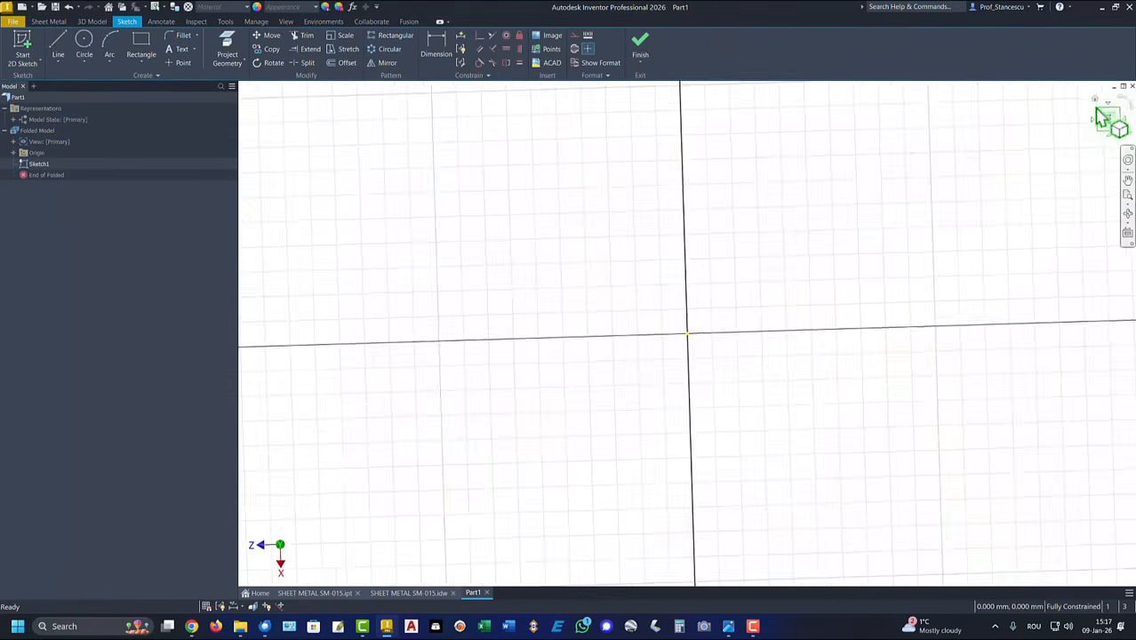
Try to draw a circle centred on the origin with the value 50, and undo it.
left_click(84, 41)
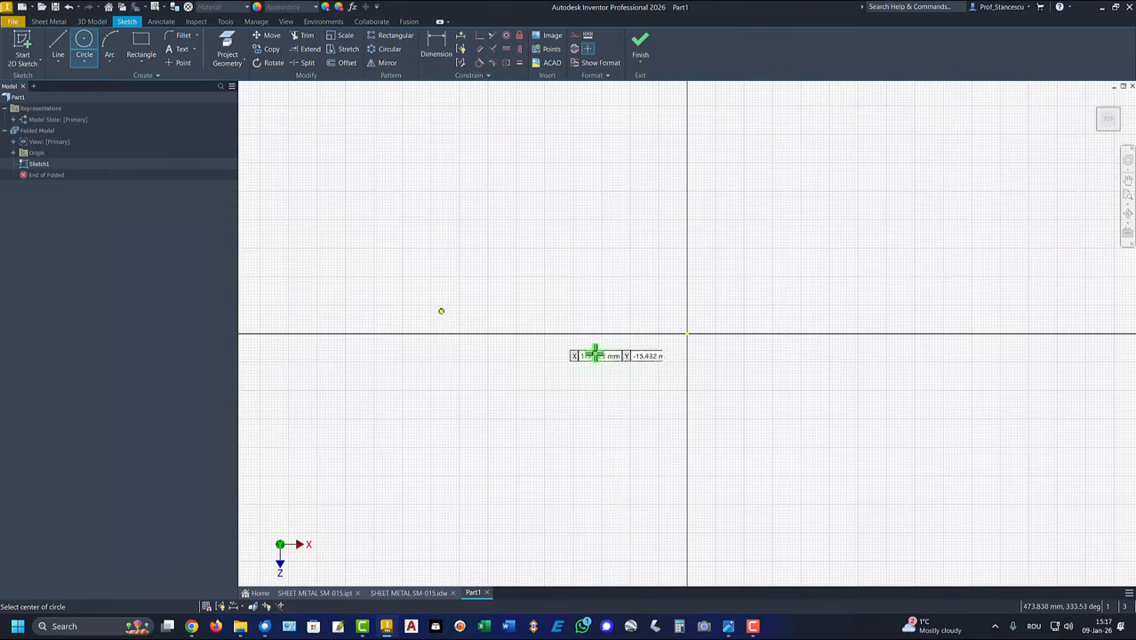
left_click(687, 334)
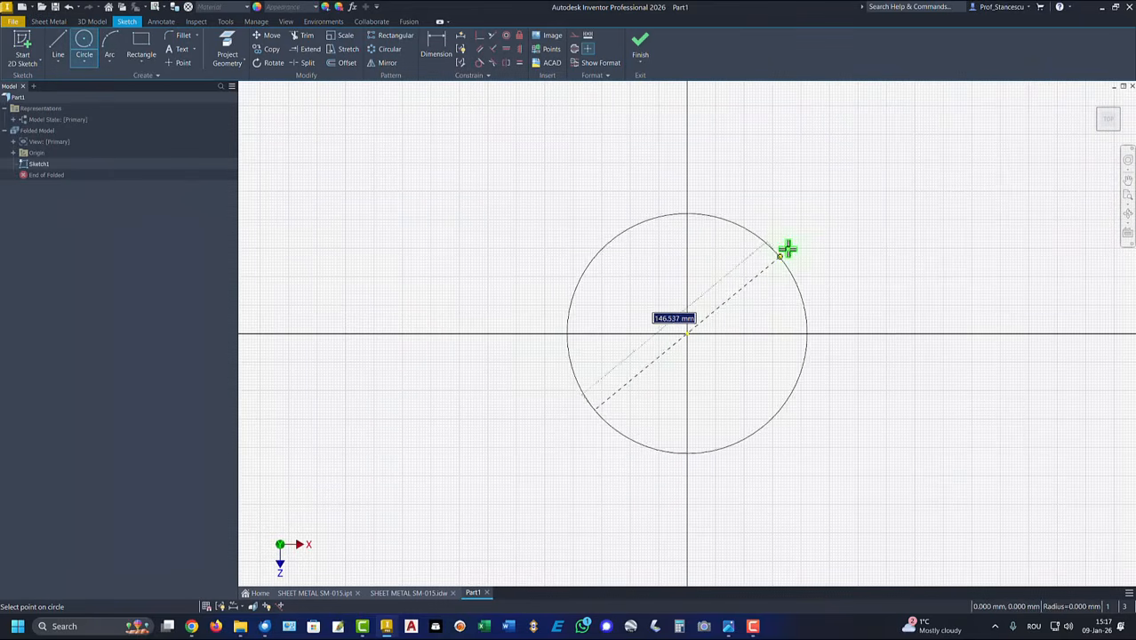
right_click(787, 249)
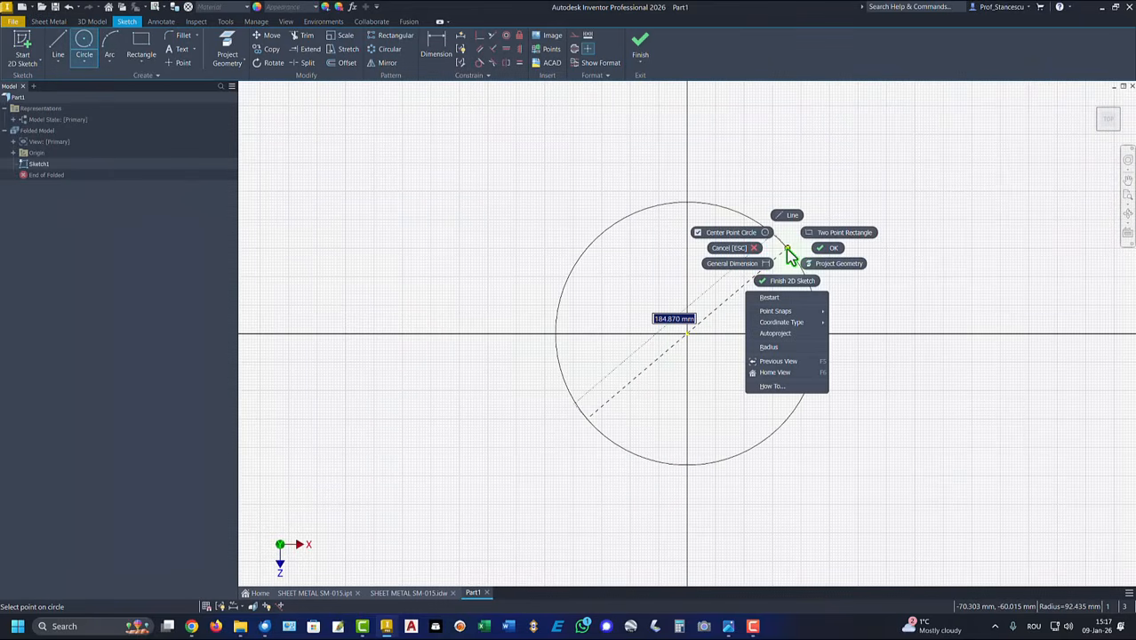
left_click(770, 347)
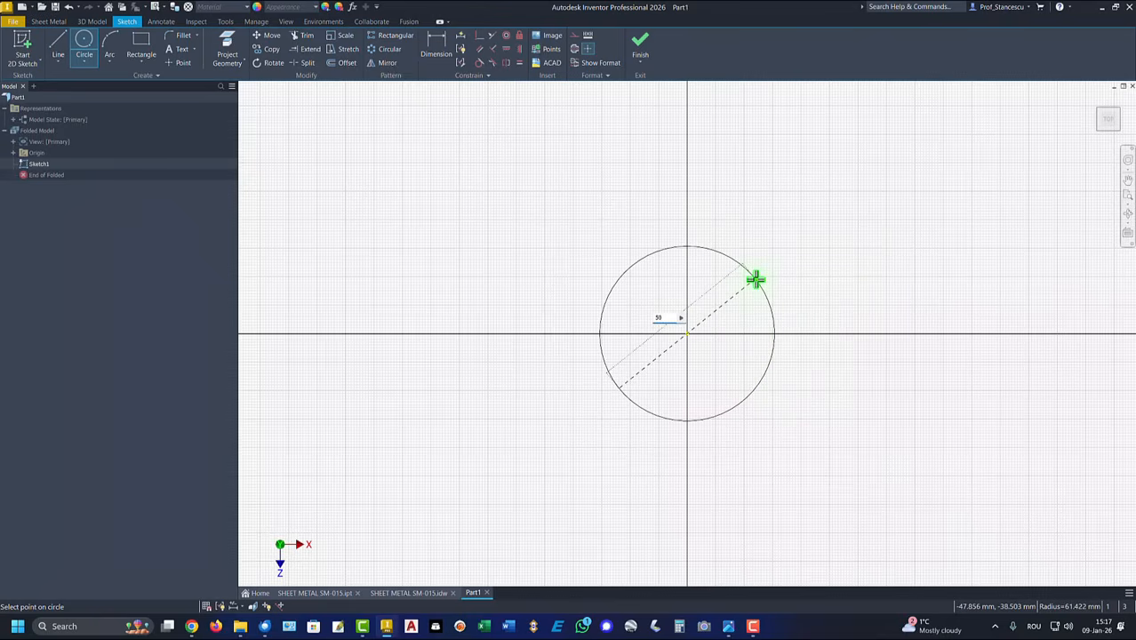
type("50")
key("Return")
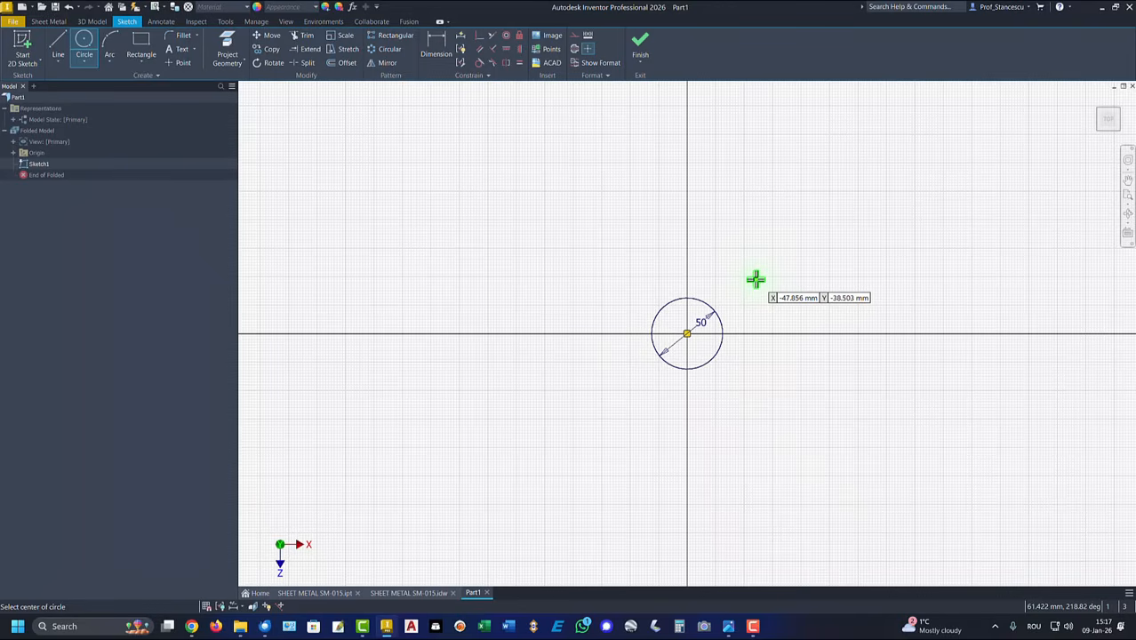
key("ctrl+z")
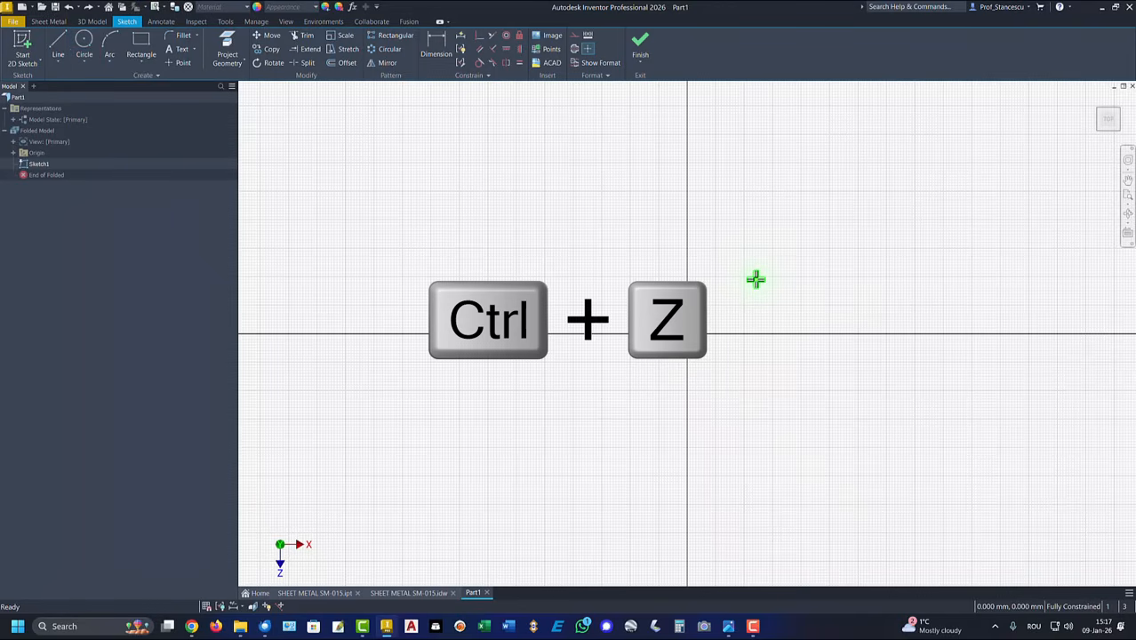
Draw a circle centred on the origin, defined by radius instead of diameter, with a 50 mm radius.
left_click(85, 45)
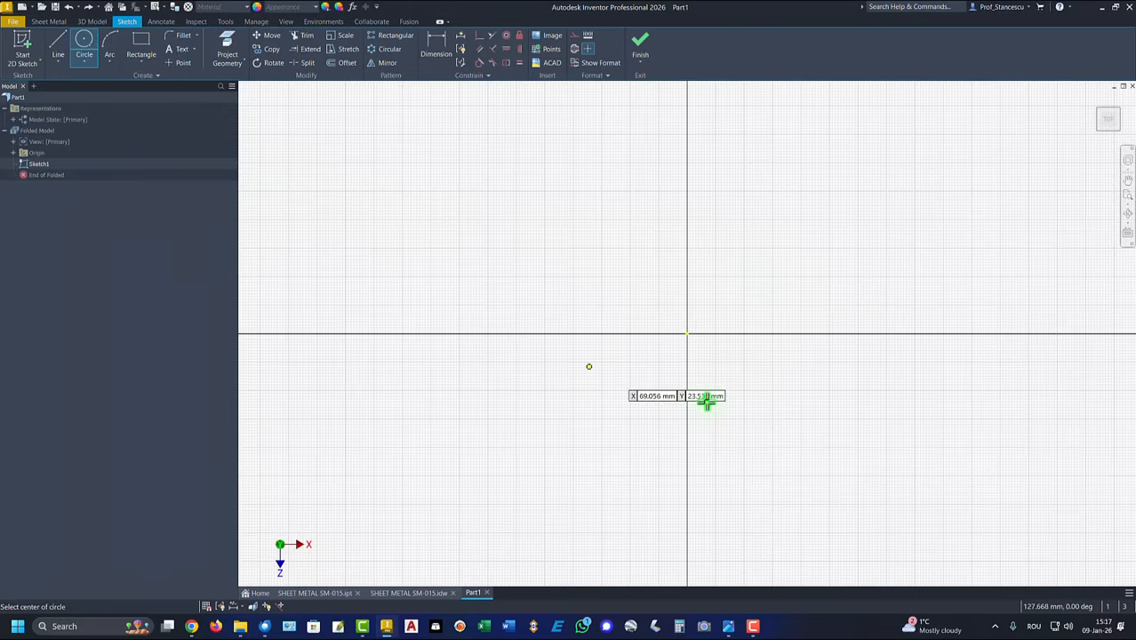
left_click(687, 334)
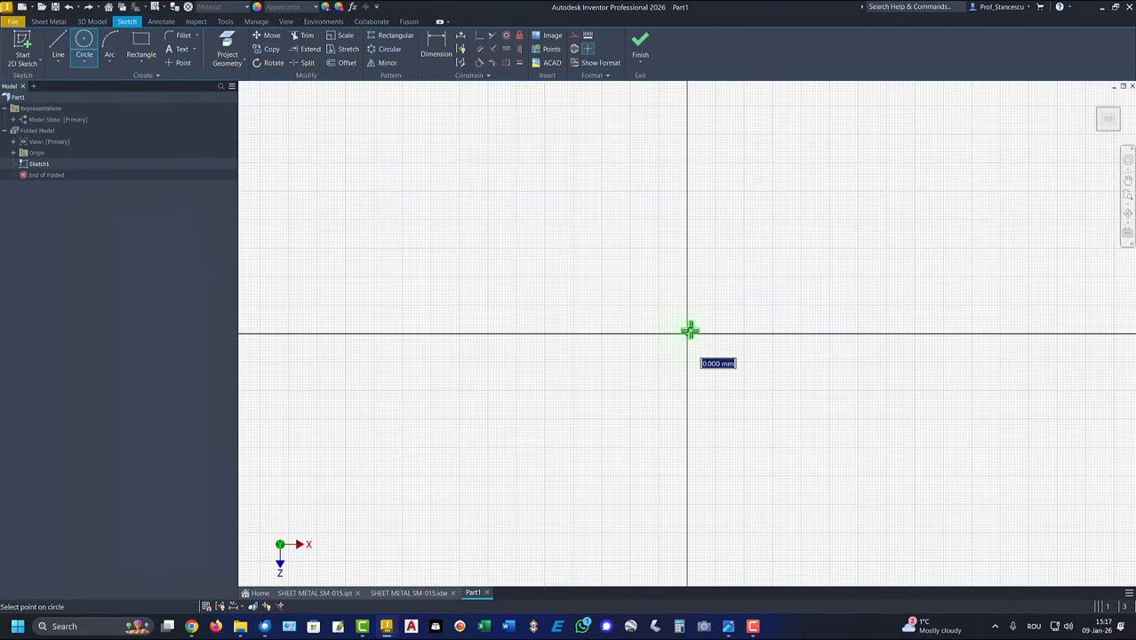
right_click(744, 277)
left_click(736, 386)
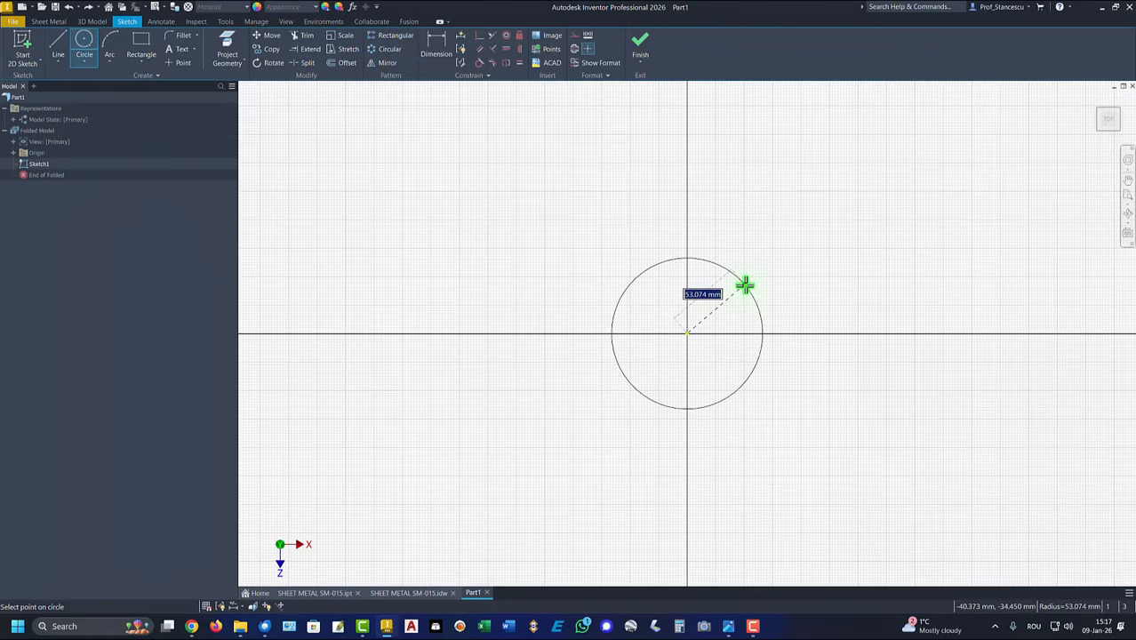
type("50")
key("Return")
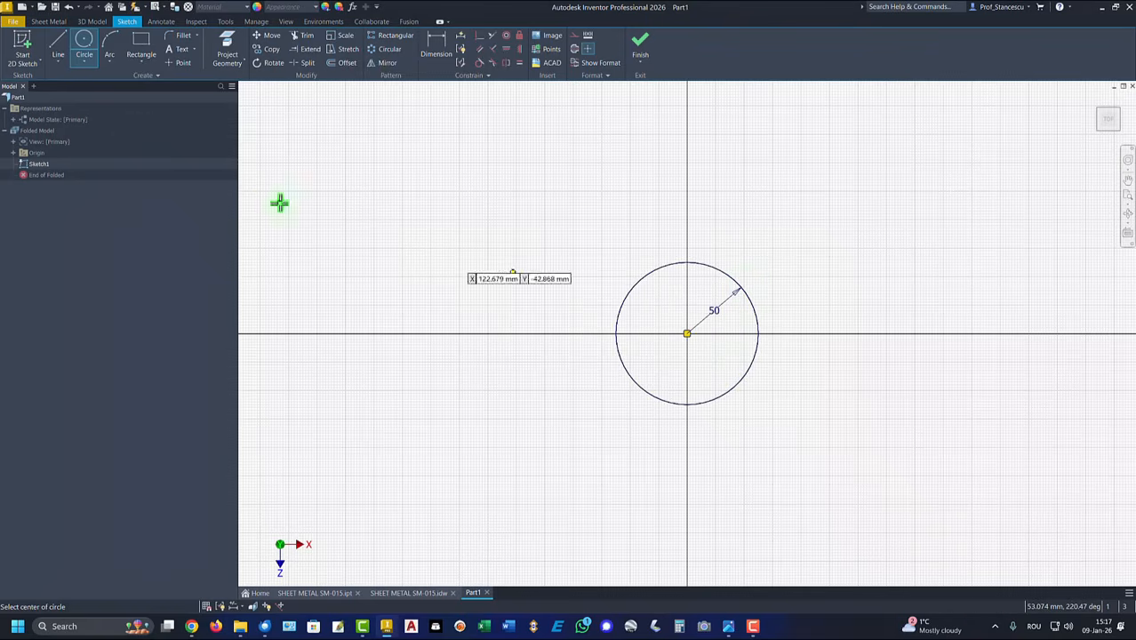
Draw two perpendicular lines from the origin to the circle, one along positive X and one along positive Z.
left_click(57, 43)
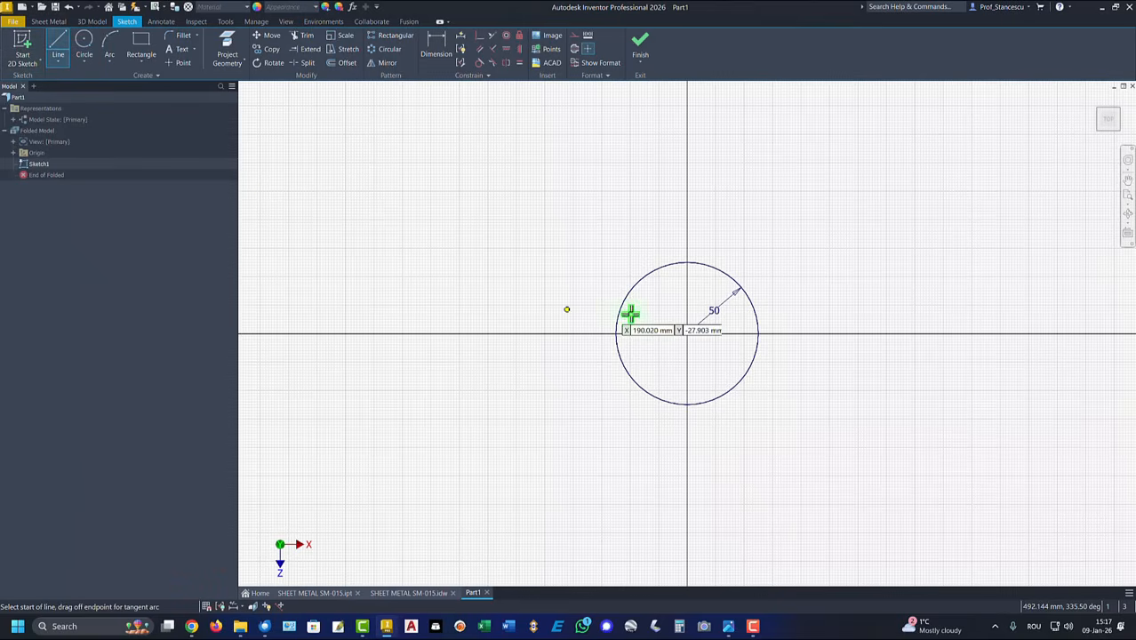
left_click(756, 334)
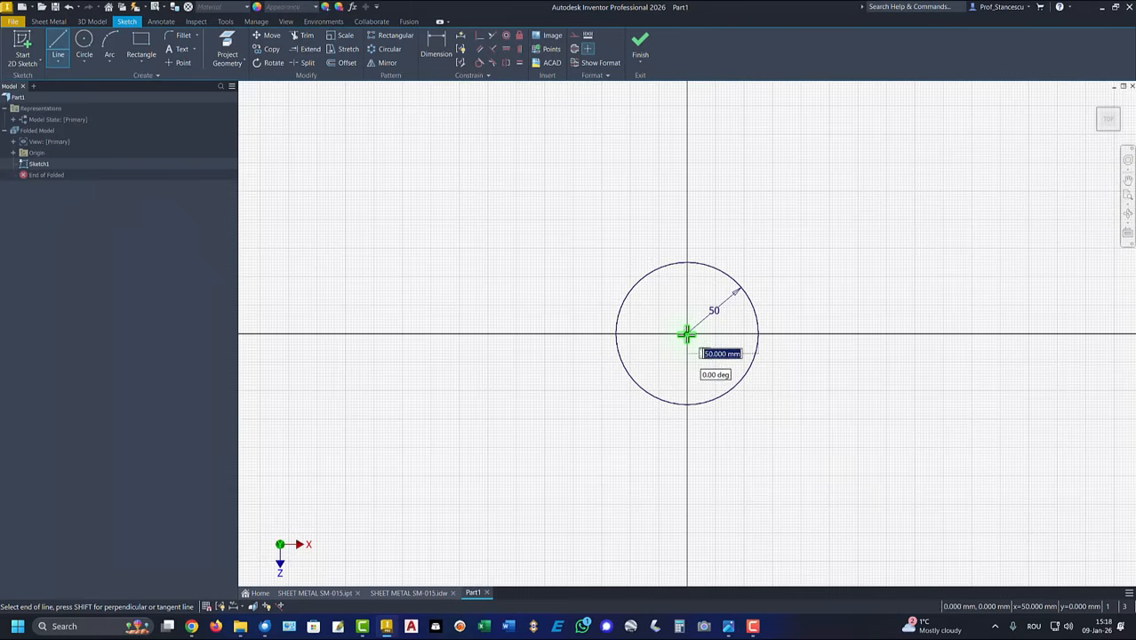
left_click(687, 335)
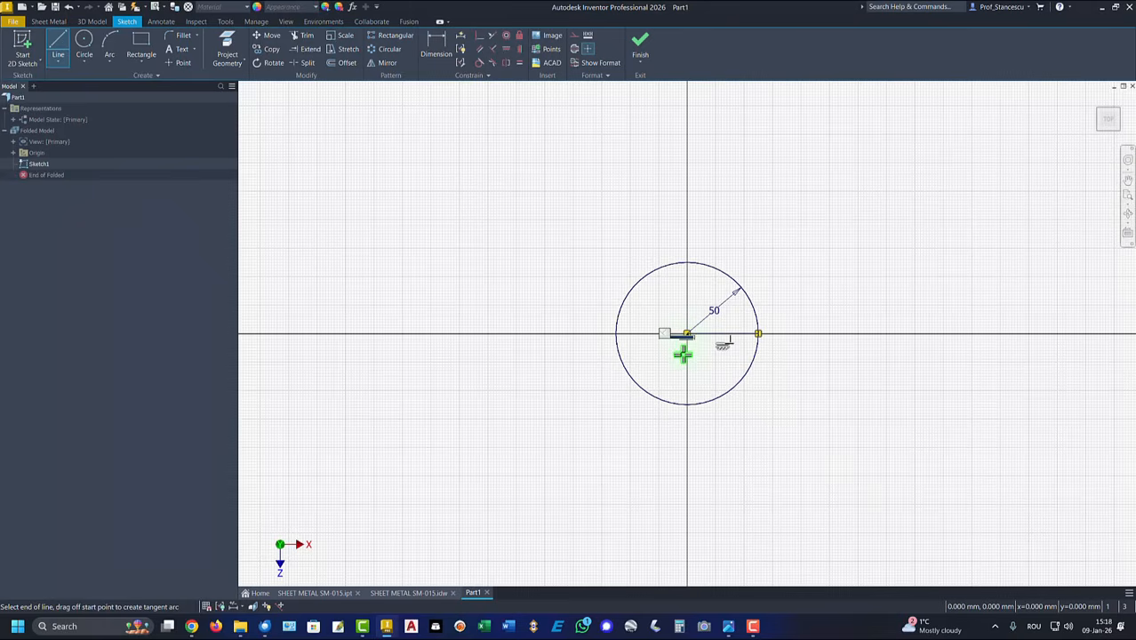
double_click(687, 406)
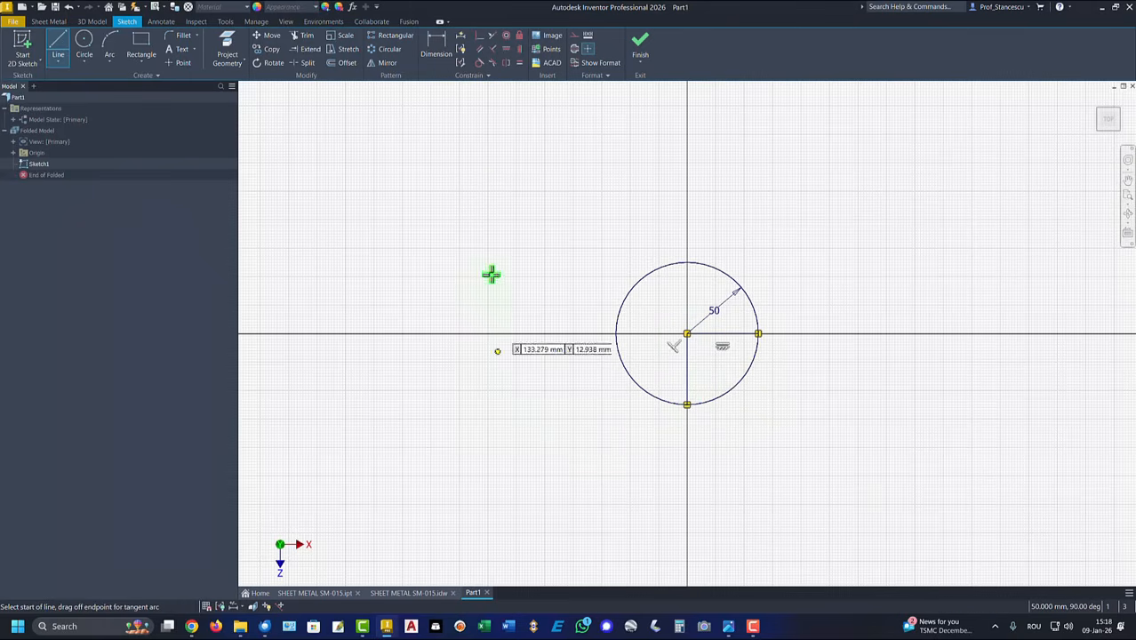
Trim the circle to the quarter arc between the two lines and finish the sketch.
left_click(302, 38)
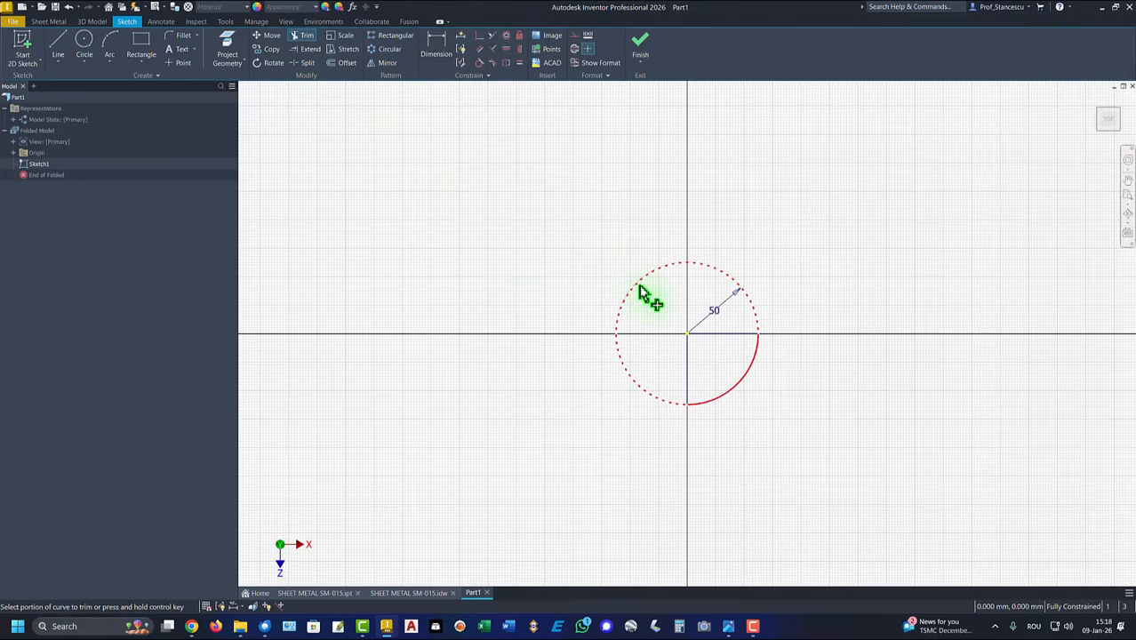
left_click(639, 287)
key("Home")
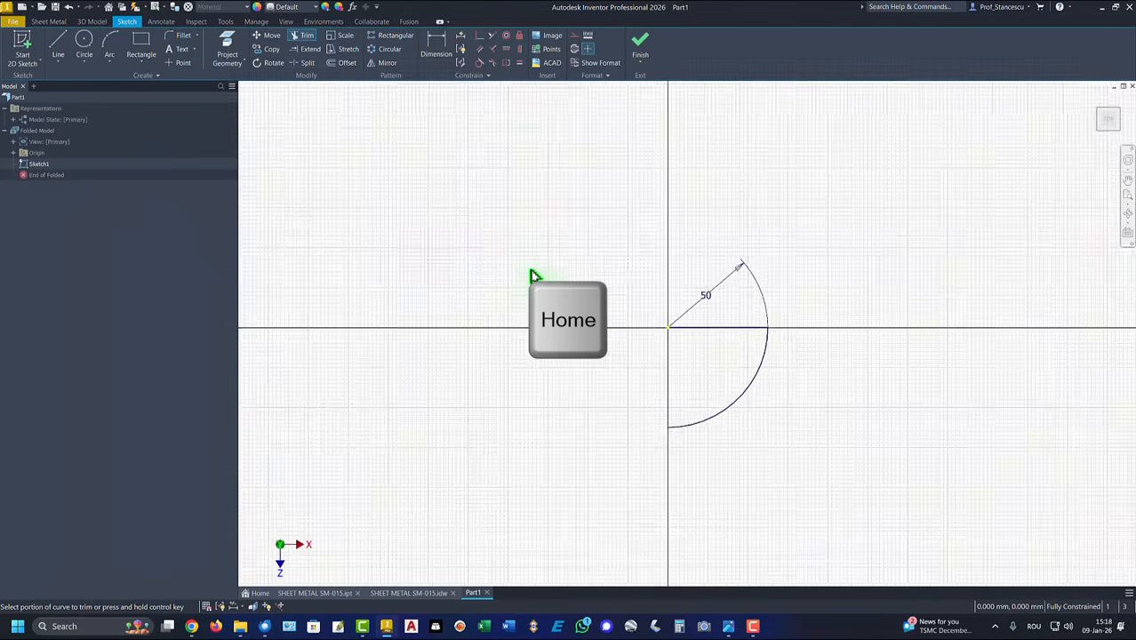
left_click(641, 44)
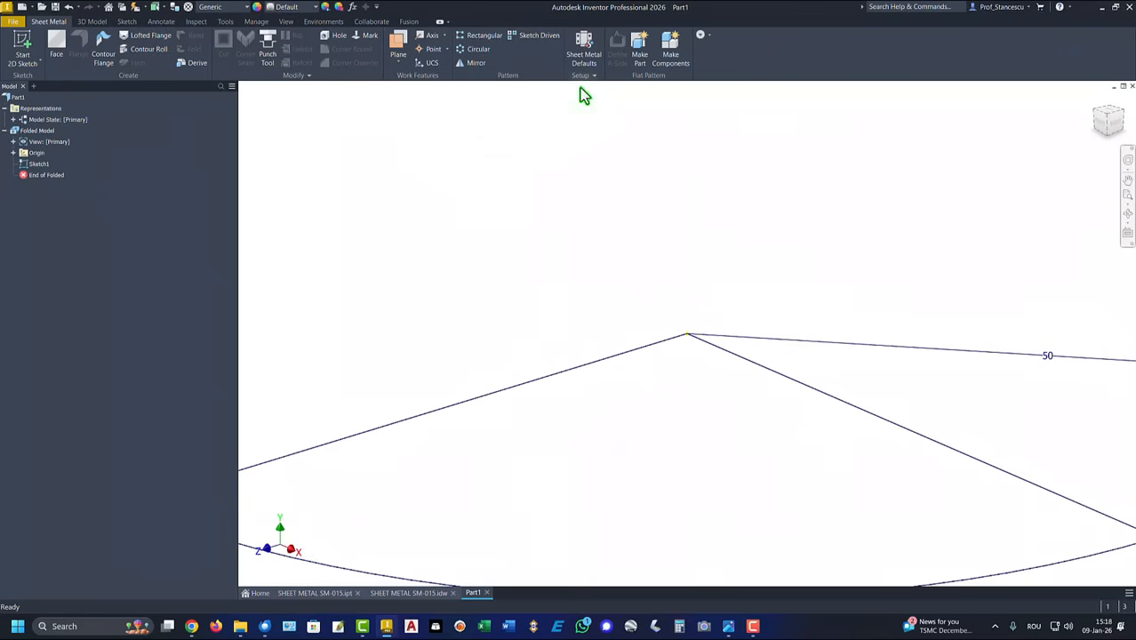
Override the rule's thickness in the sheet metal defaults and set the thickness to 2 mm.
left_click(587, 57)
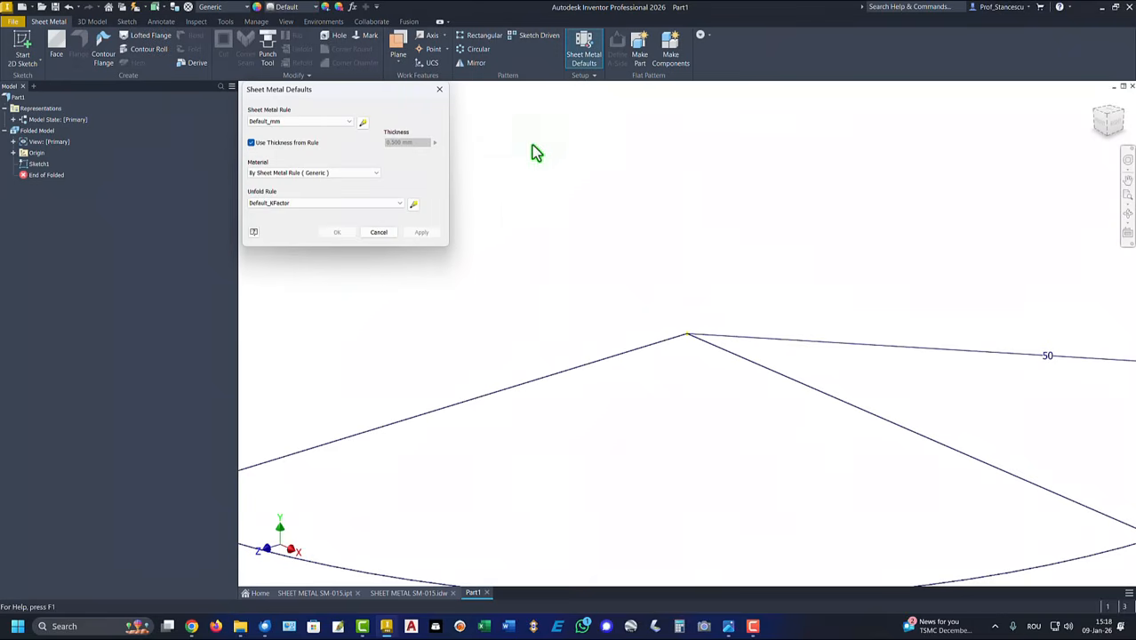
left_click(252, 144)
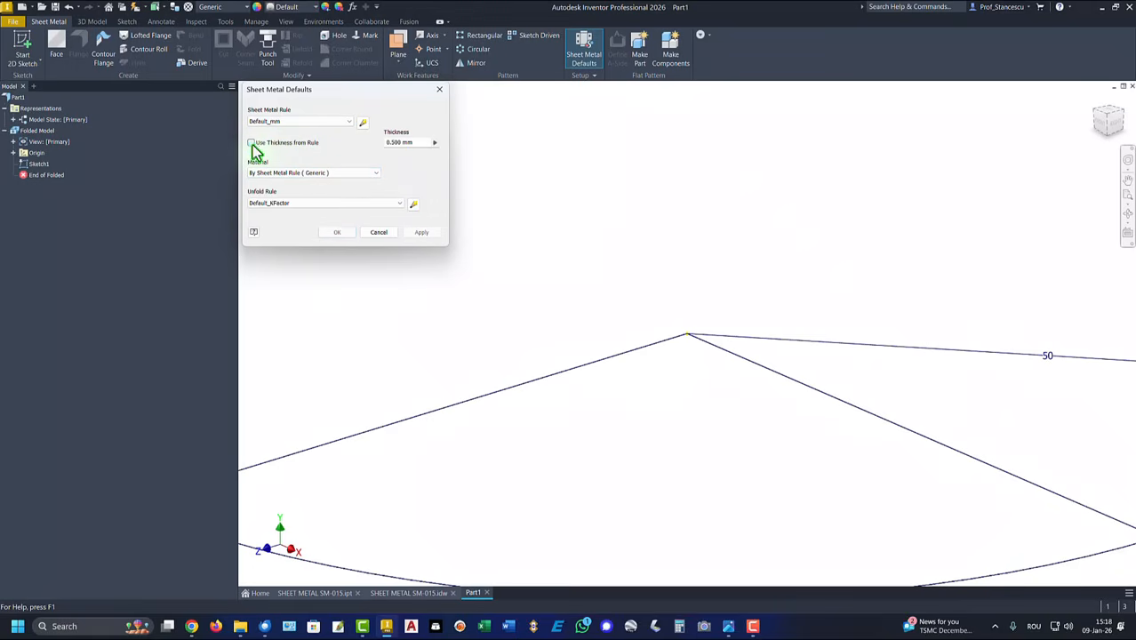
left_click(412, 142)
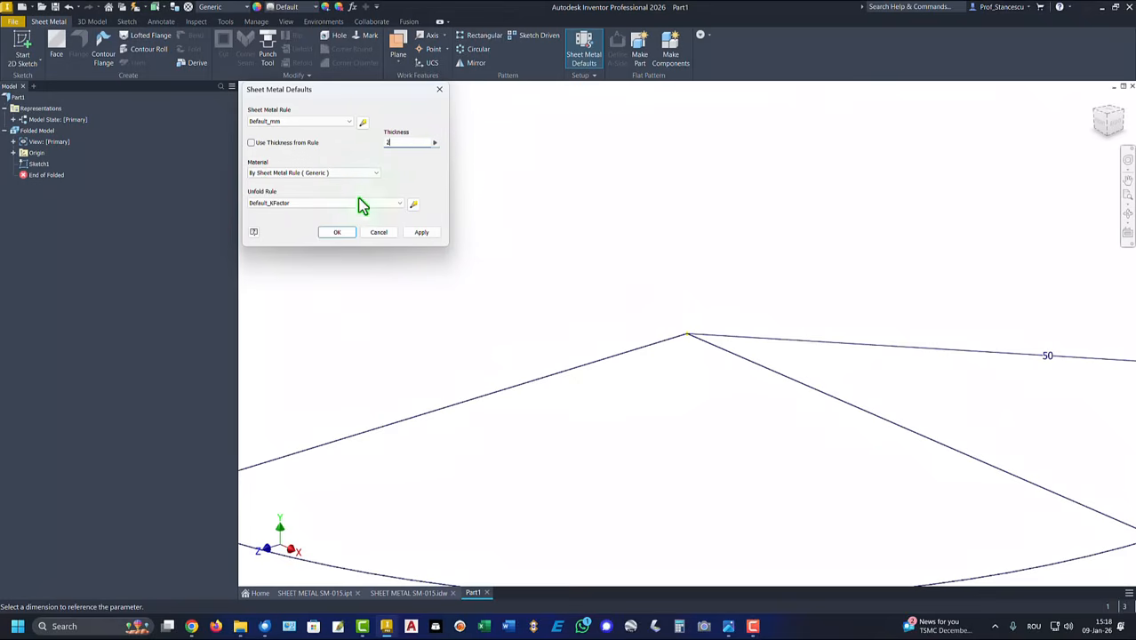
left_click(338, 233)
Create a sheet metal face from the quarter-circle profile, with the thickness direction flipped to below the sketch plane.
key("F6")
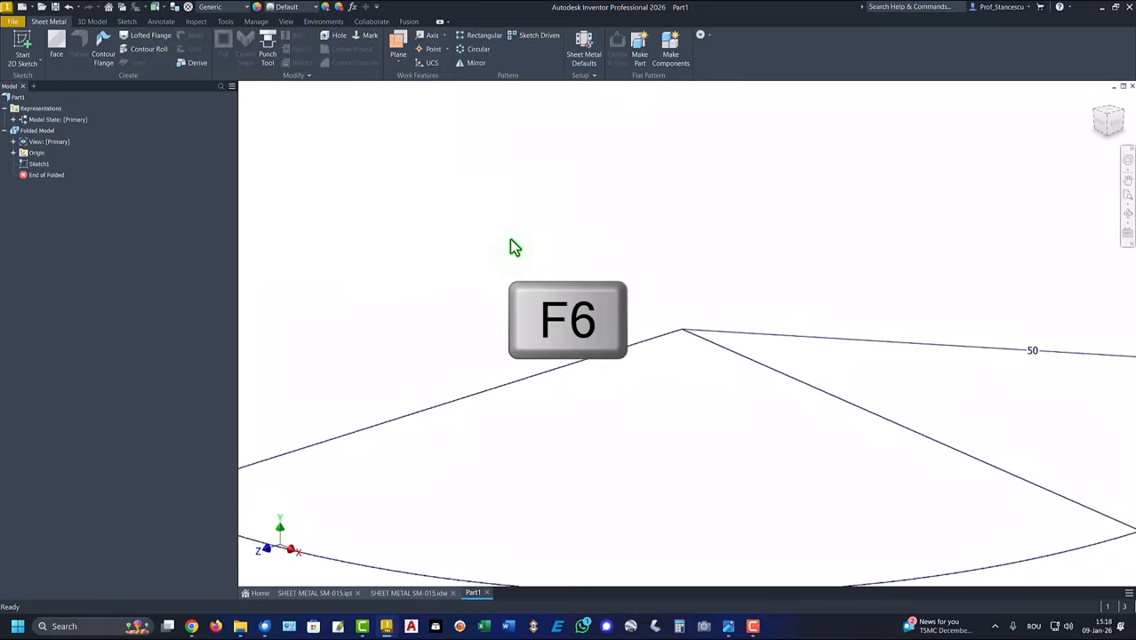
left_click(56, 42)
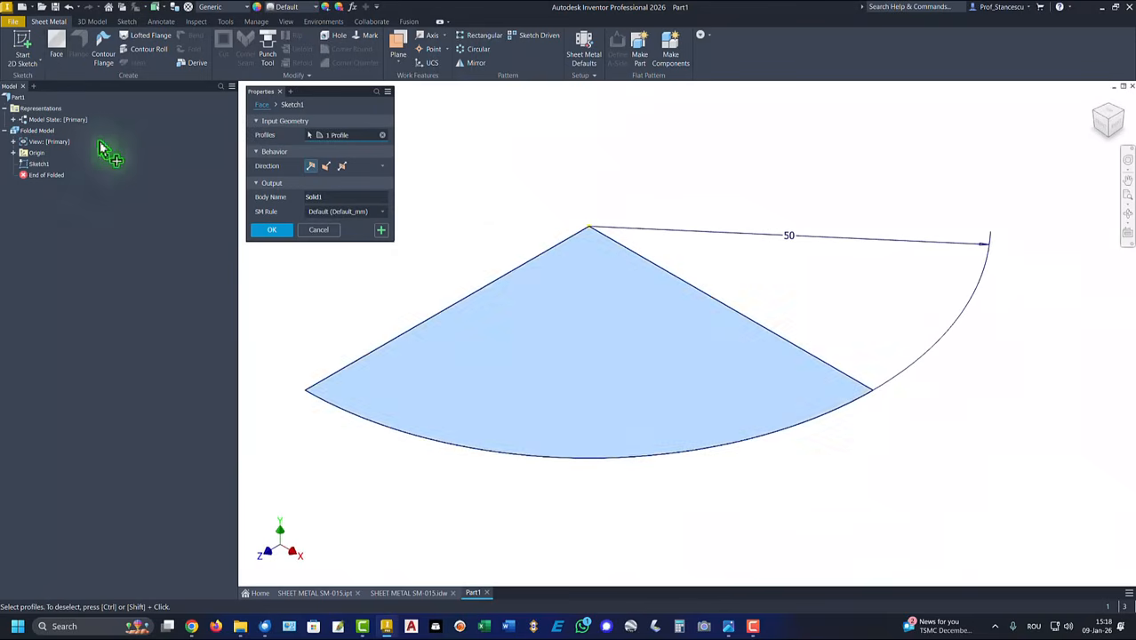
left_click(326, 167)
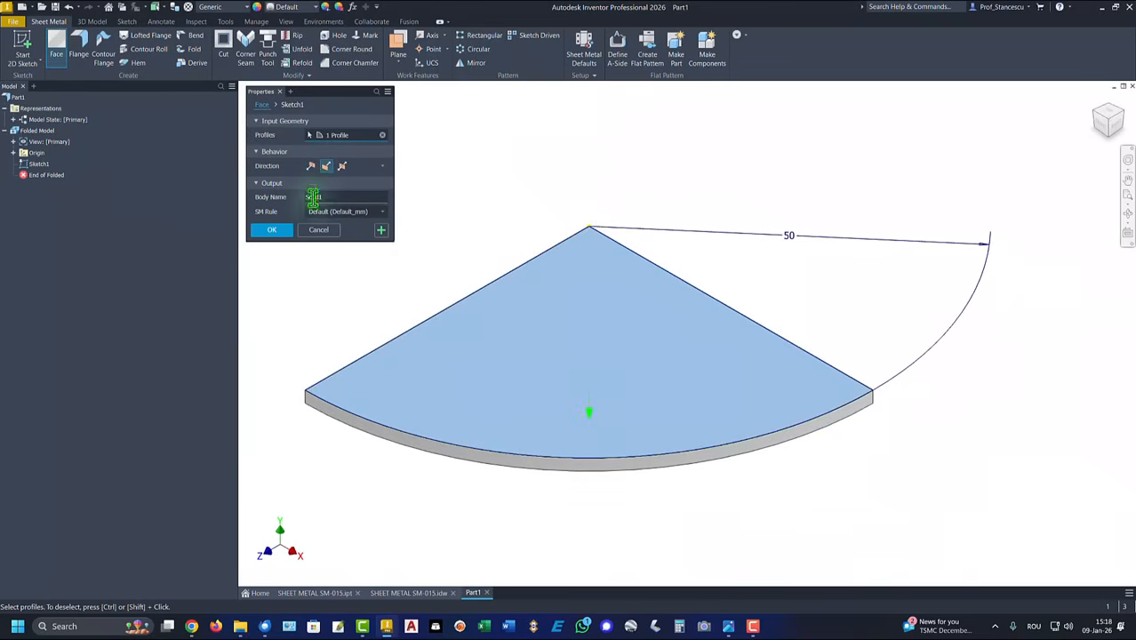
left_click(272, 231)
Add 50 mm flanges at 90 degrees, folded downward, along both straight edges of the quarter-circle face.
key("F6")
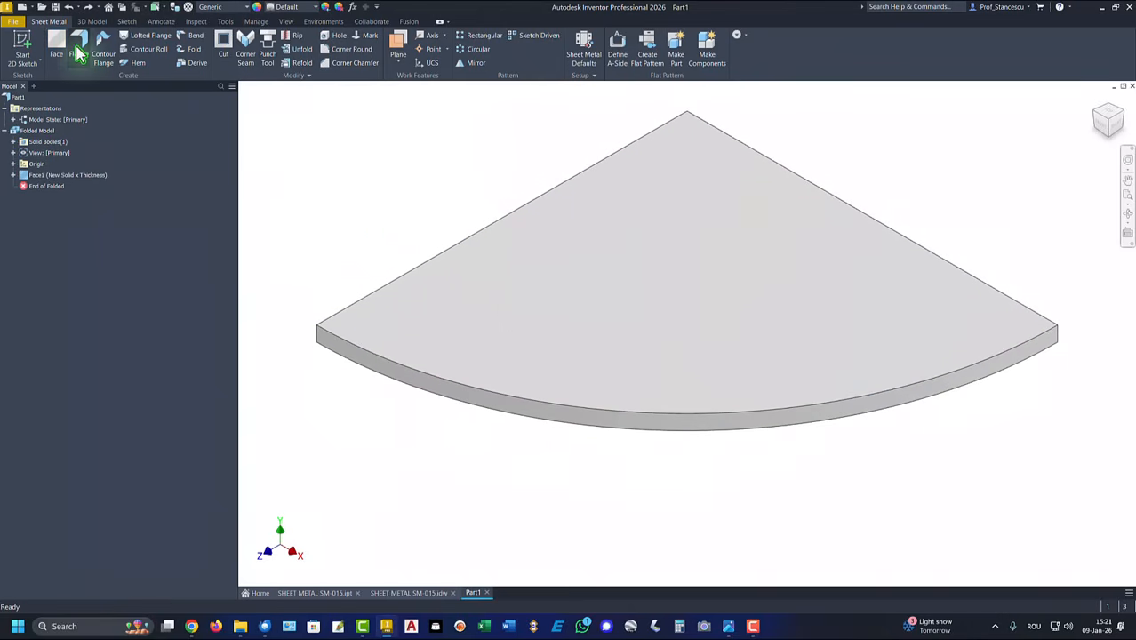
left_click(79, 54)
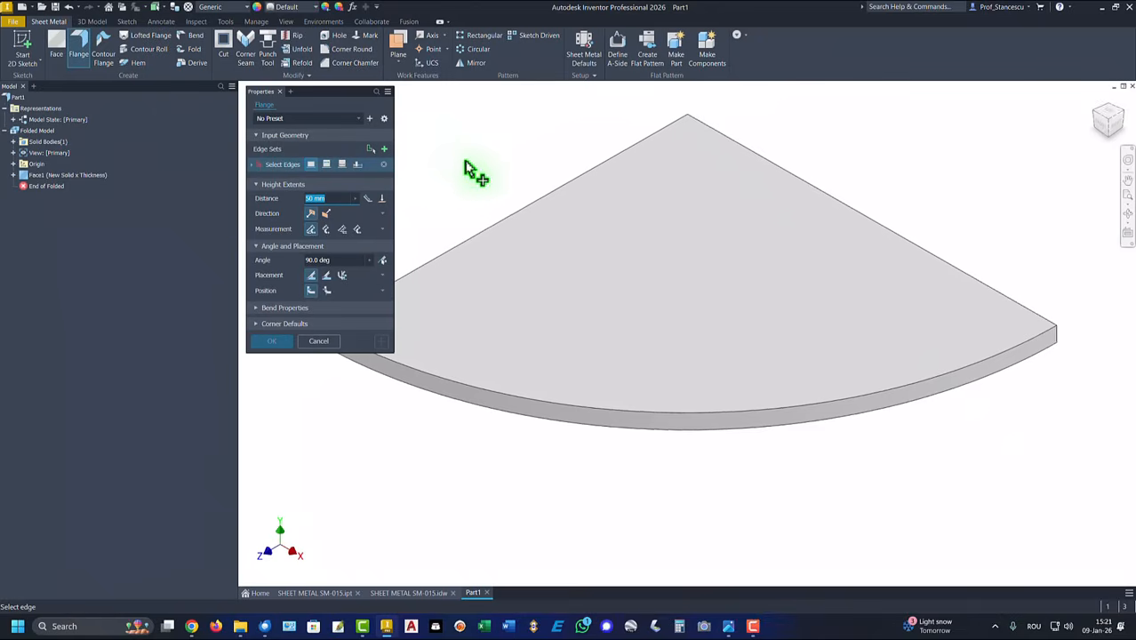
middle_click_drag(472, 172, 481, 418, "shift")
left_click(481, 417)
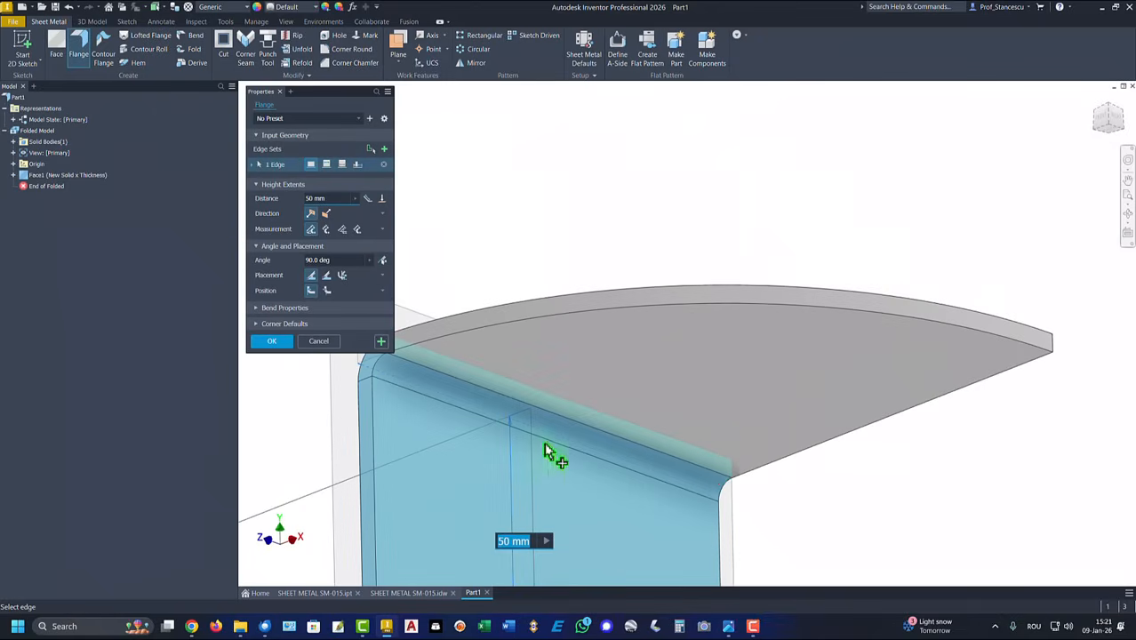
left_click(820, 449)
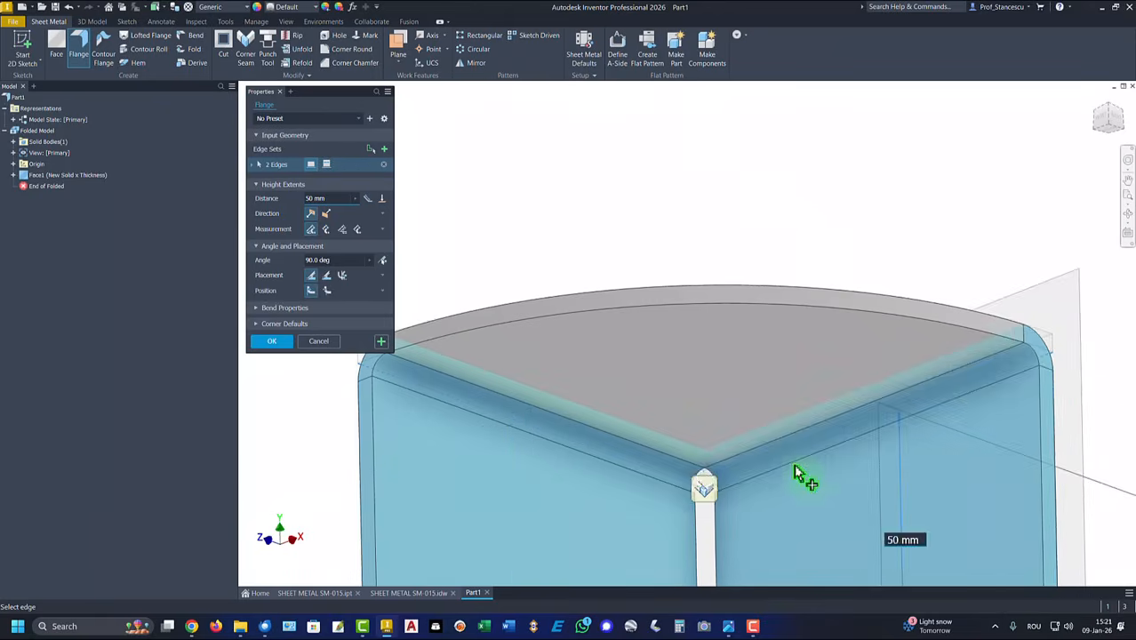
middle_click_drag(584, 470, 423, 449, "shift")
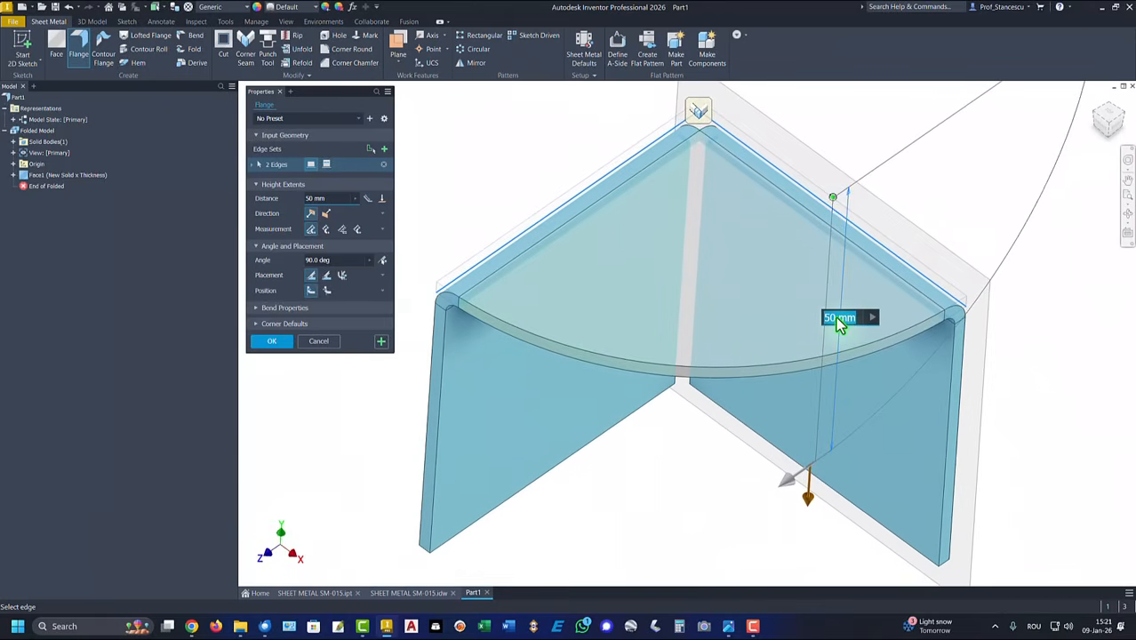
type("50")
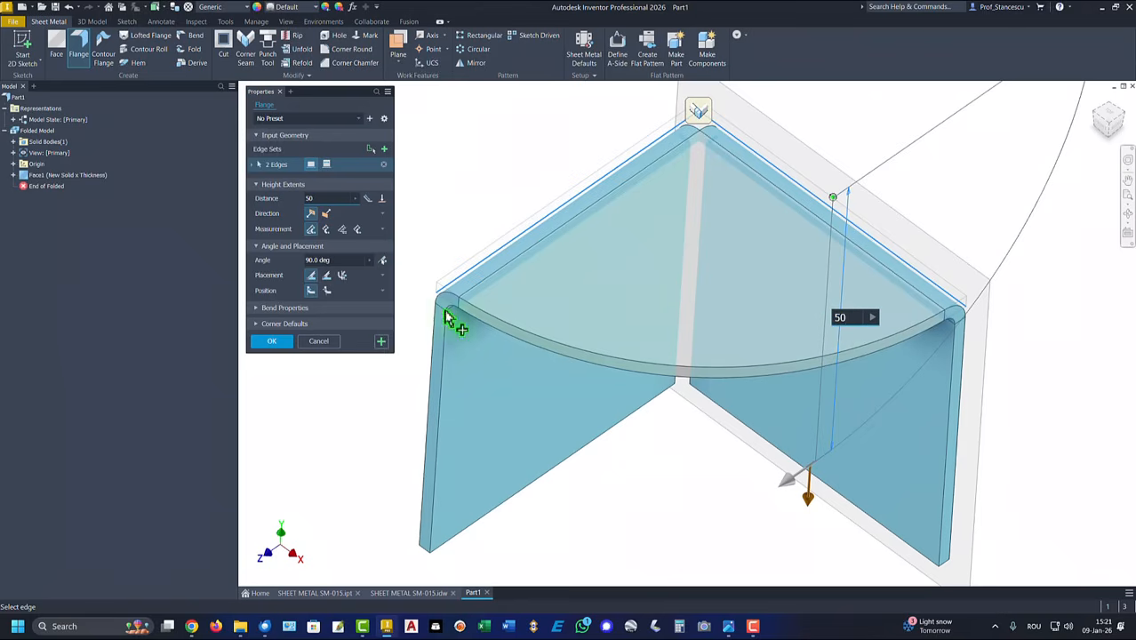
left_click(273, 343)
key("F6")
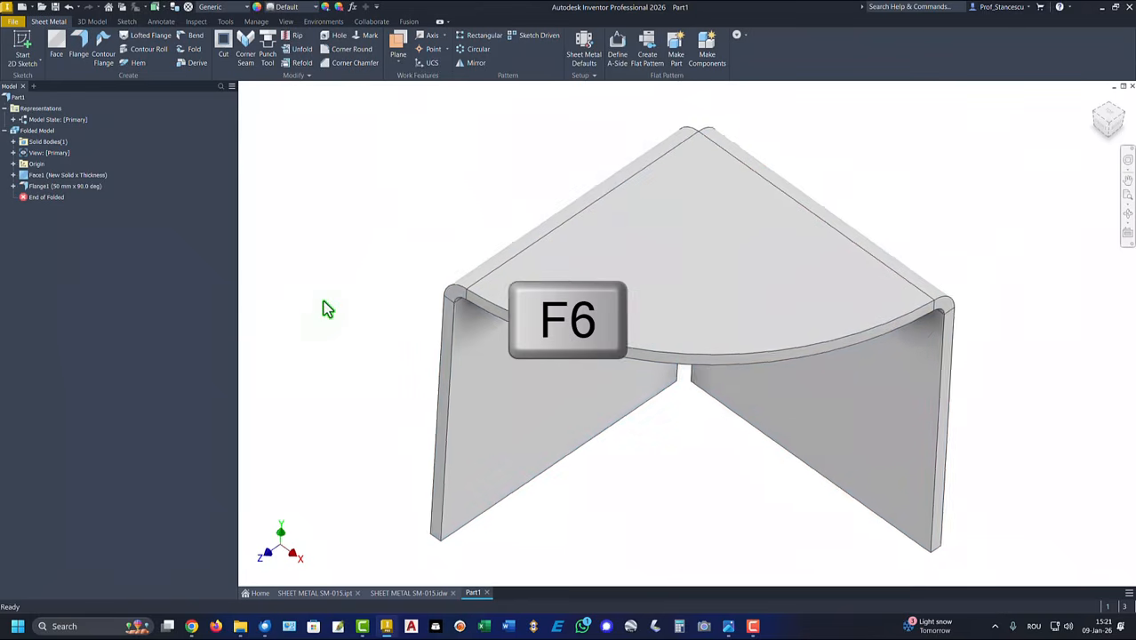
Round the lower outer corner of each flange with a 50 mm corner round.
left_click(345, 49)
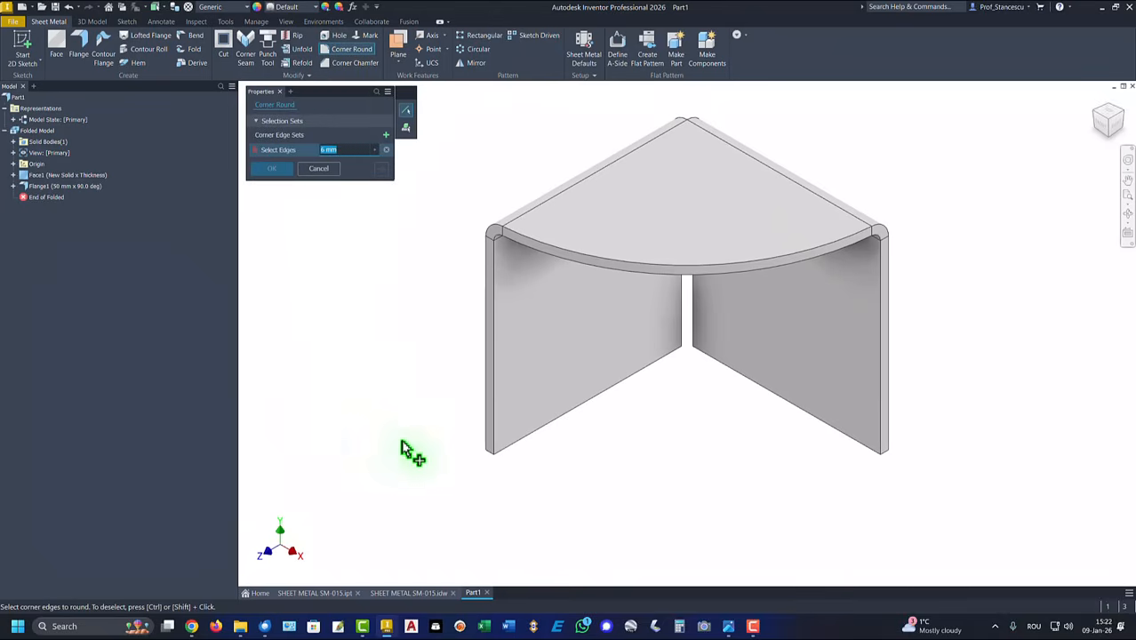
left_click(490, 455)
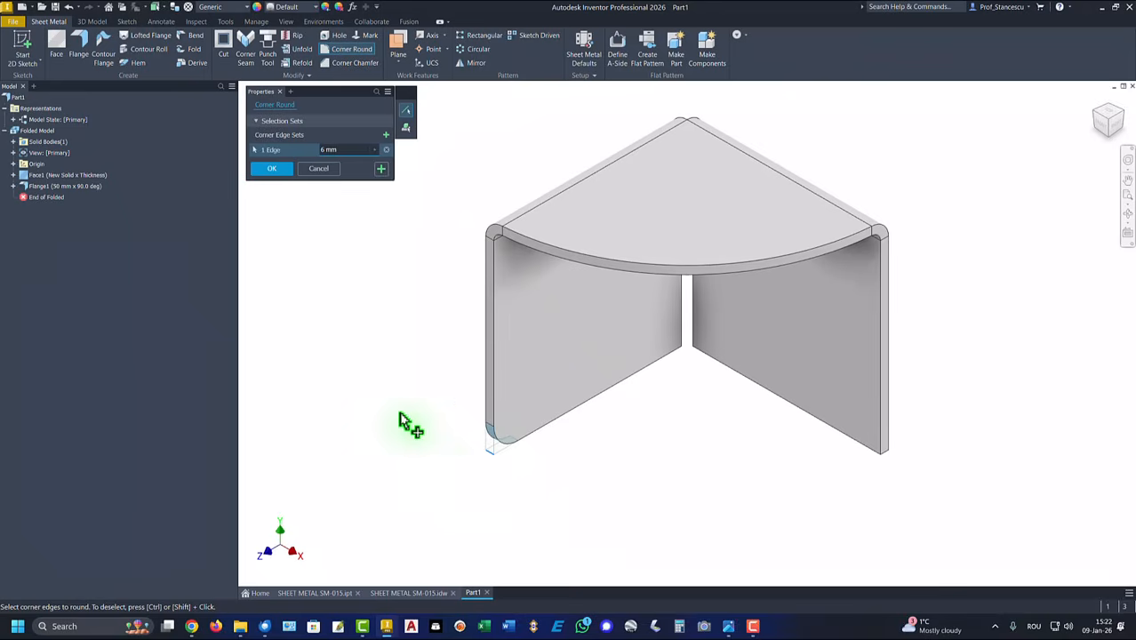
left_click_drag(351, 152, 308, 151)
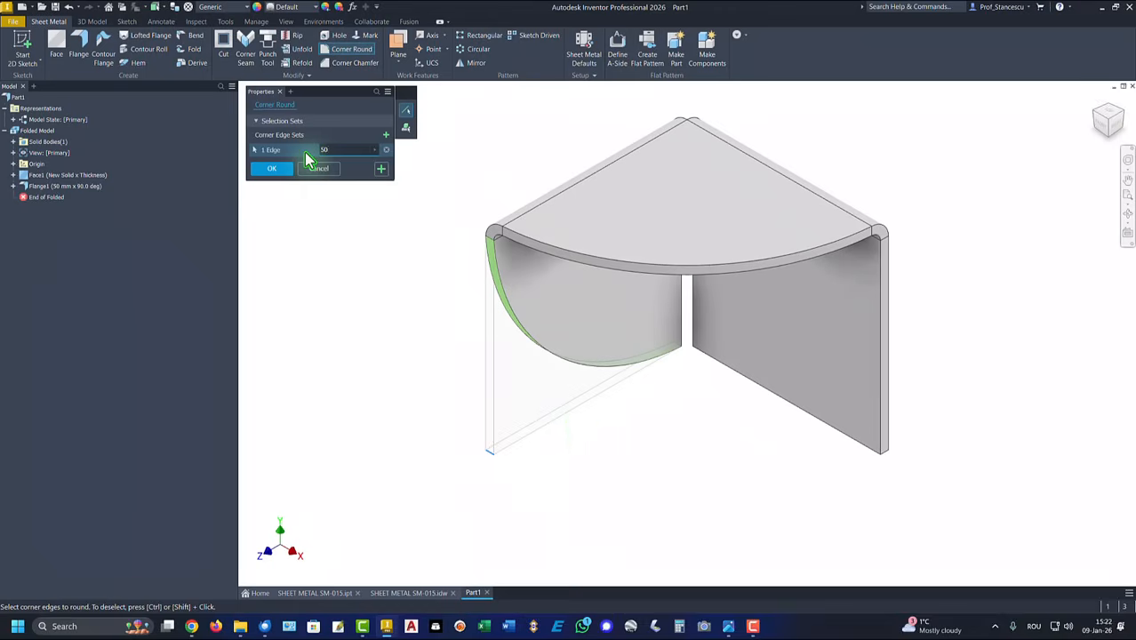
left_click(888, 456)
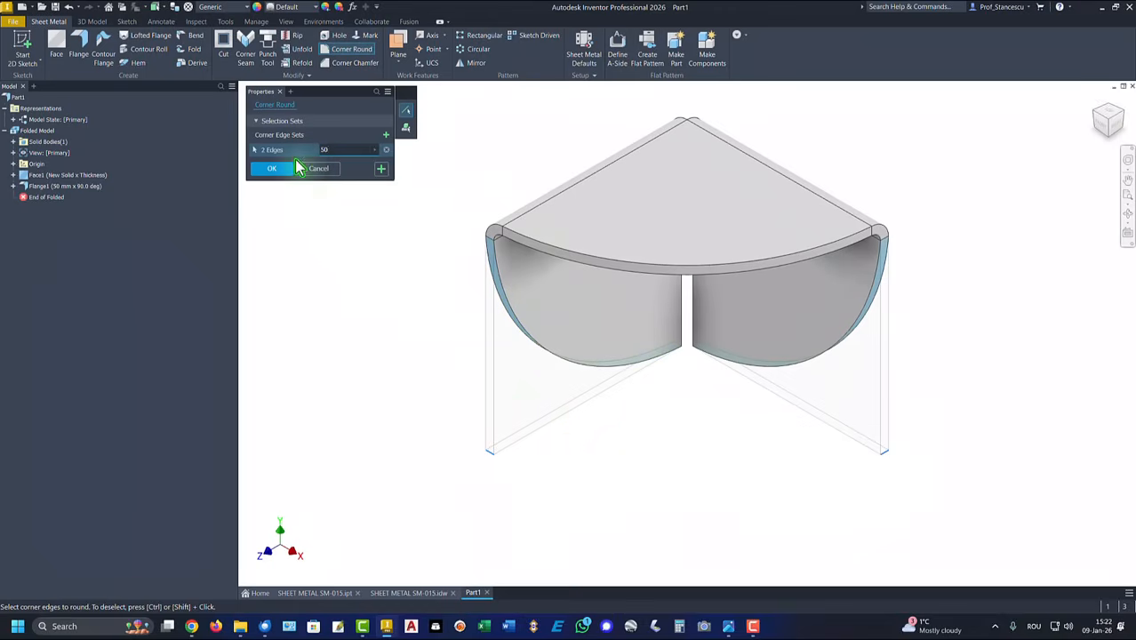
left_click(269, 171)
key("F6")
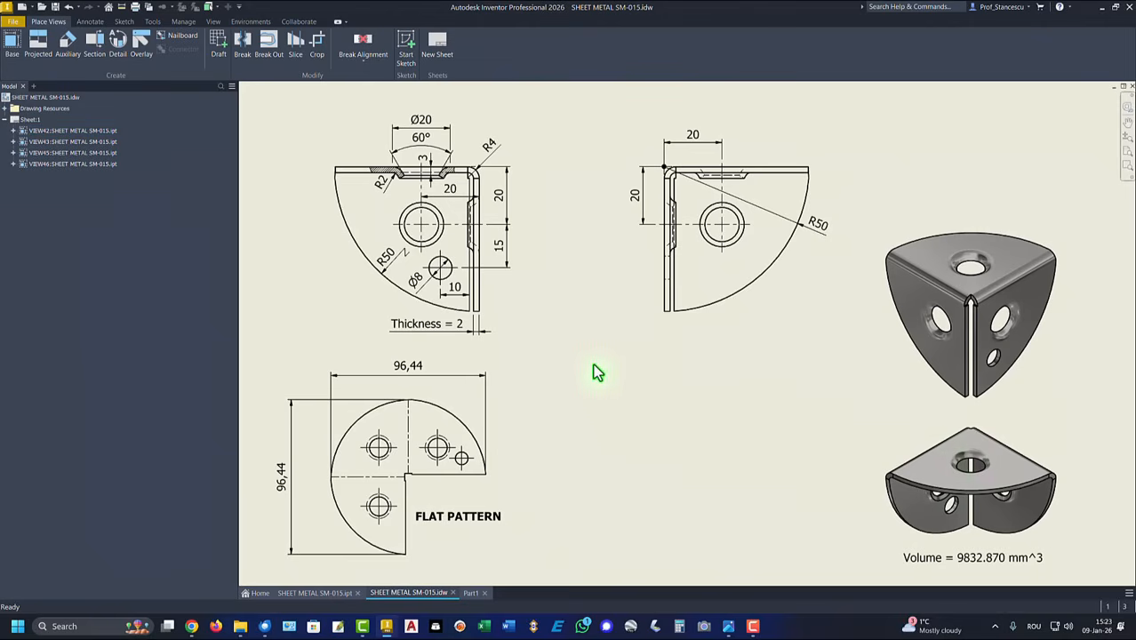
Check the hole's diameter and position in the SM-015 drawing and start a sketch on the part's top face.
left_click(507, 222)
left_click(673, 172)
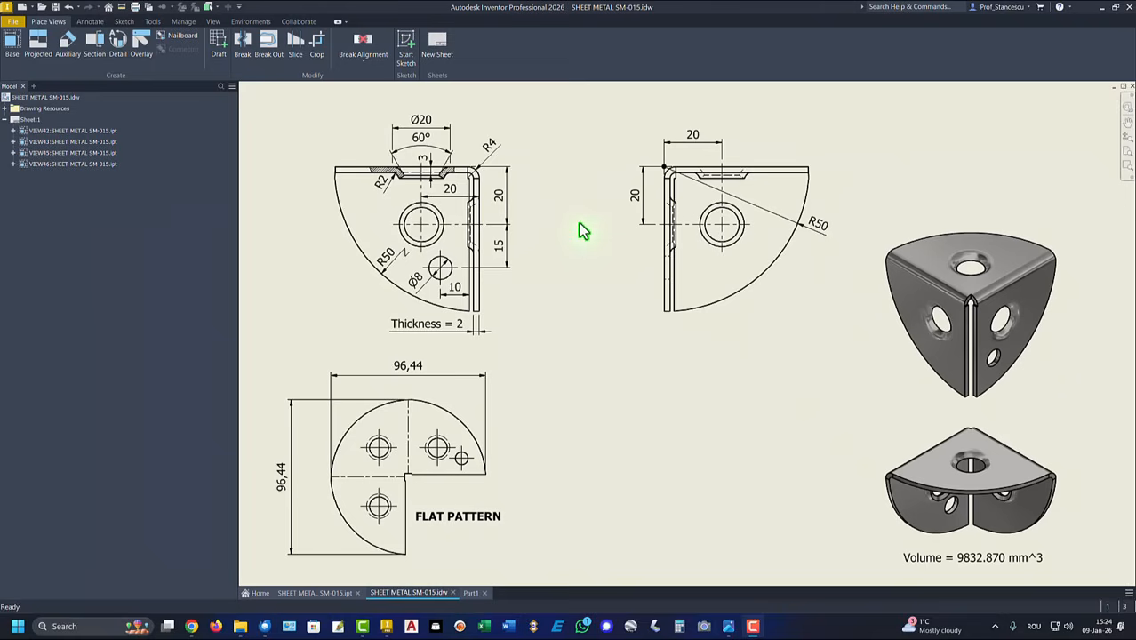
left_click(431, 129)
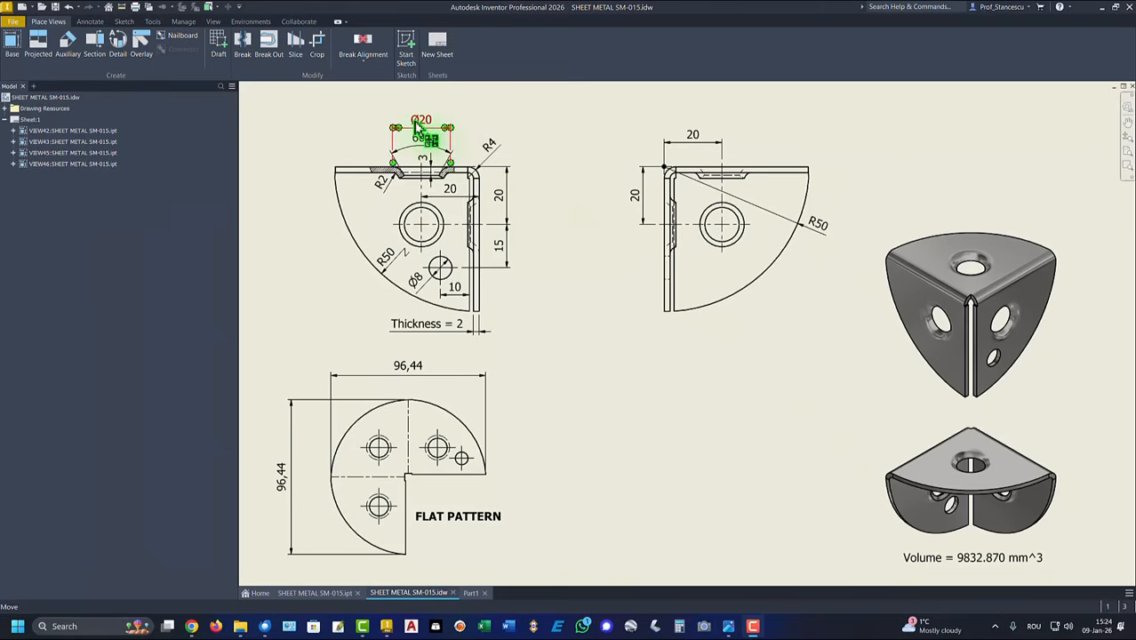
left_click(506, 105)
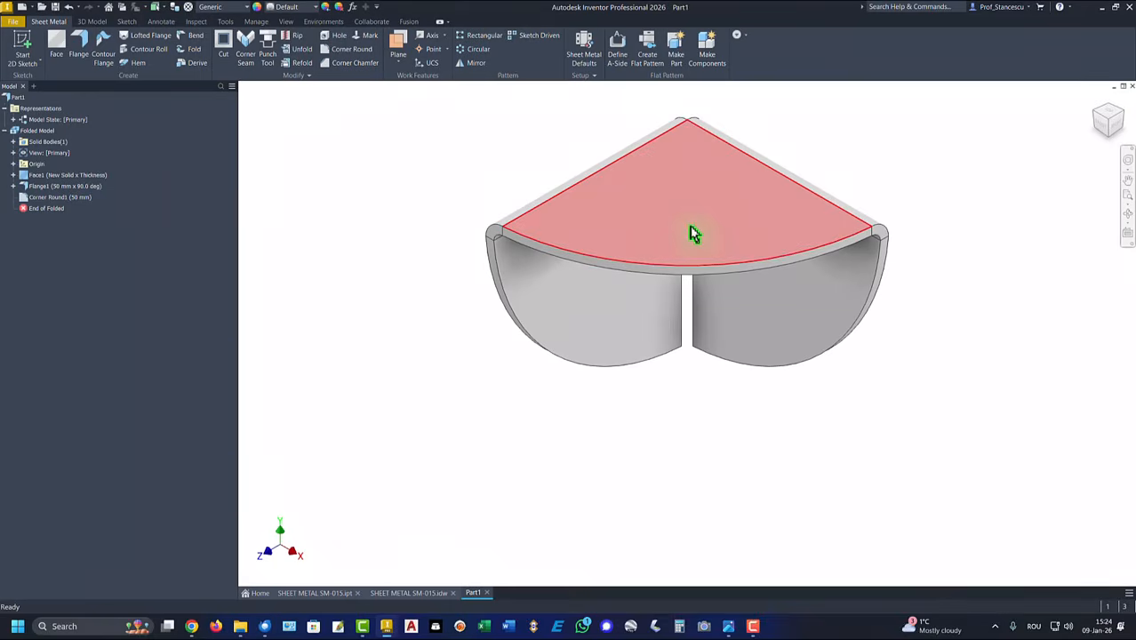
left_click(699, 229)
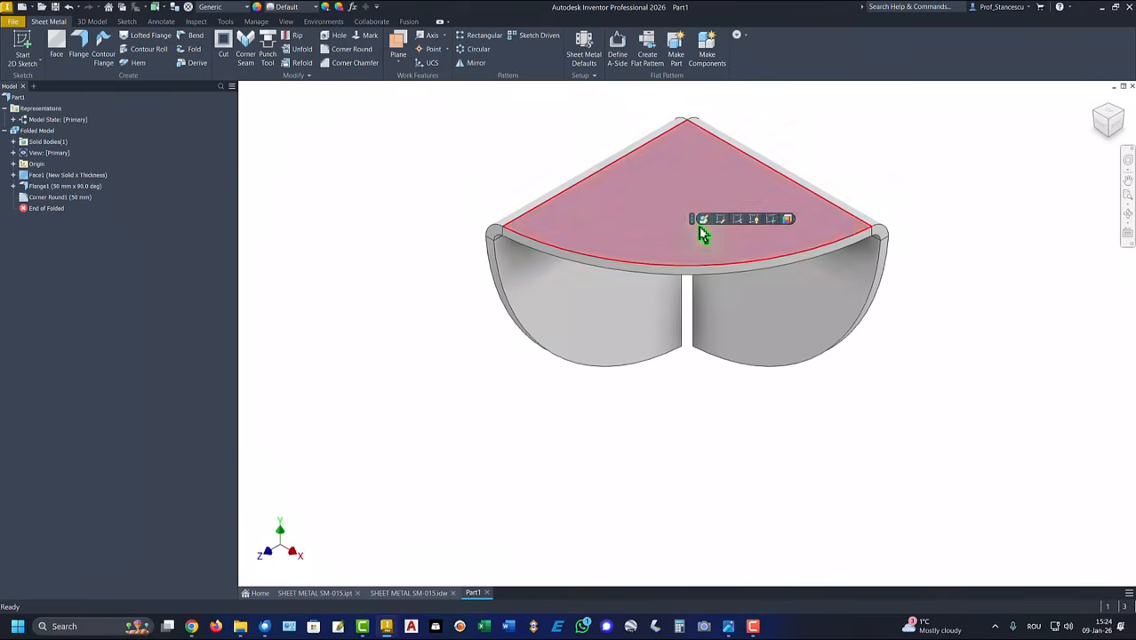
left_click(769, 220)
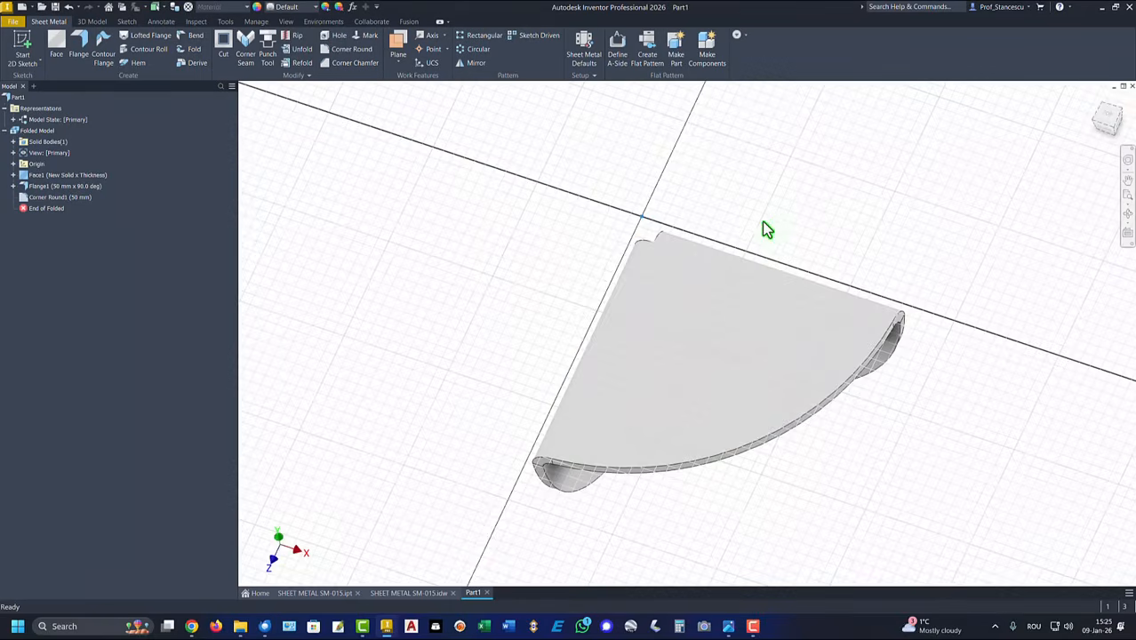
Draw a 20 mm diameter circle inside the quarter-circle face.
left_click(83, 42)
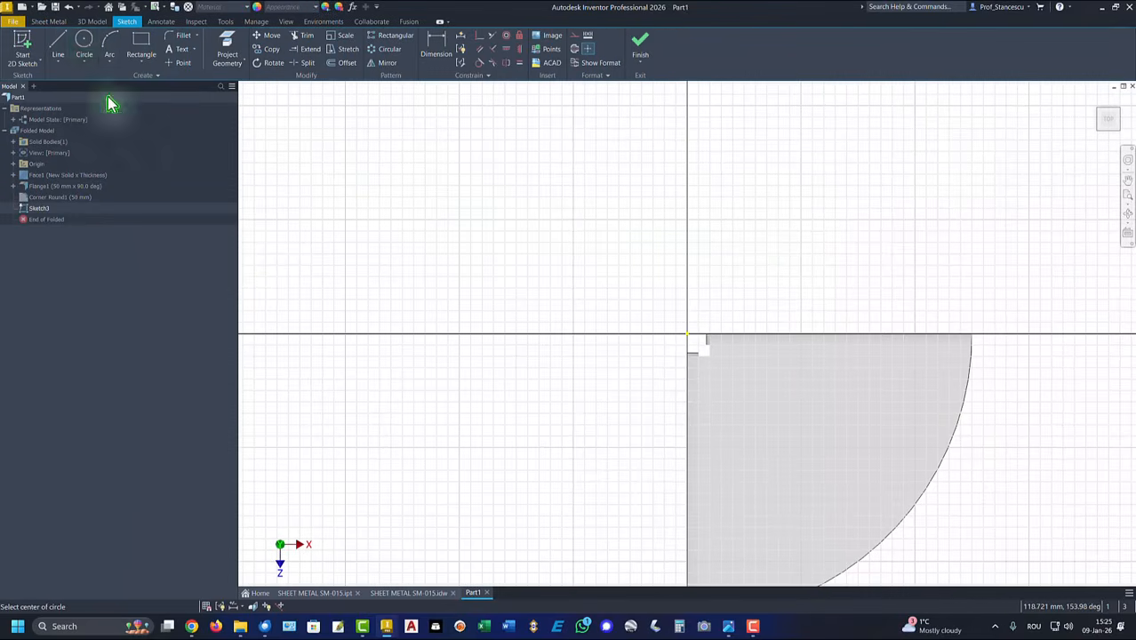
left_click(794, 437)
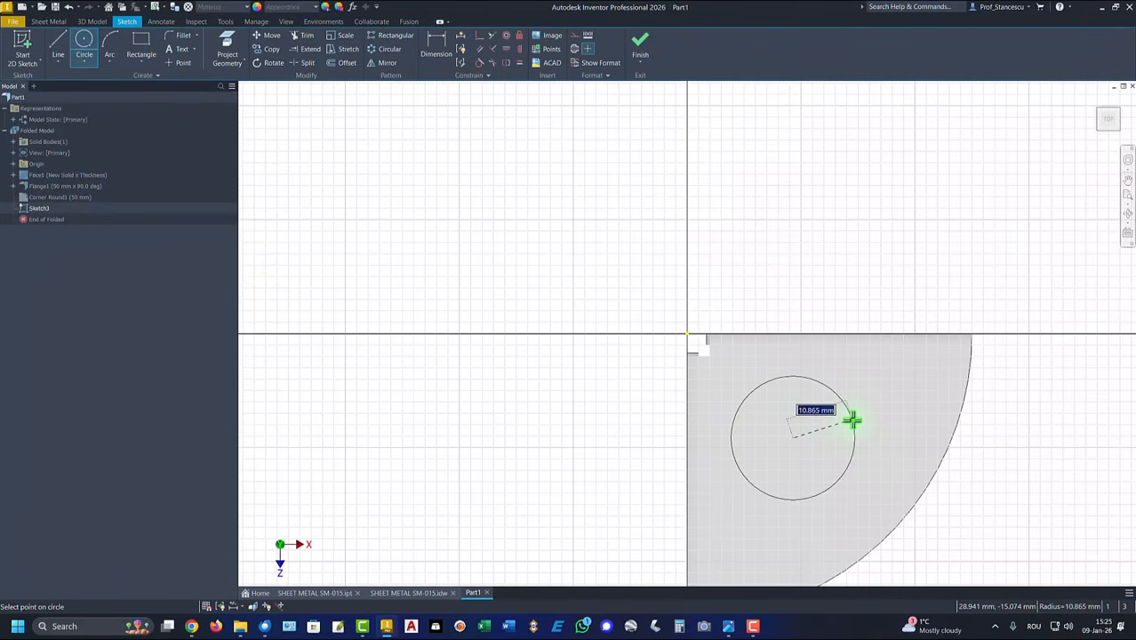
right_click(854, 423)
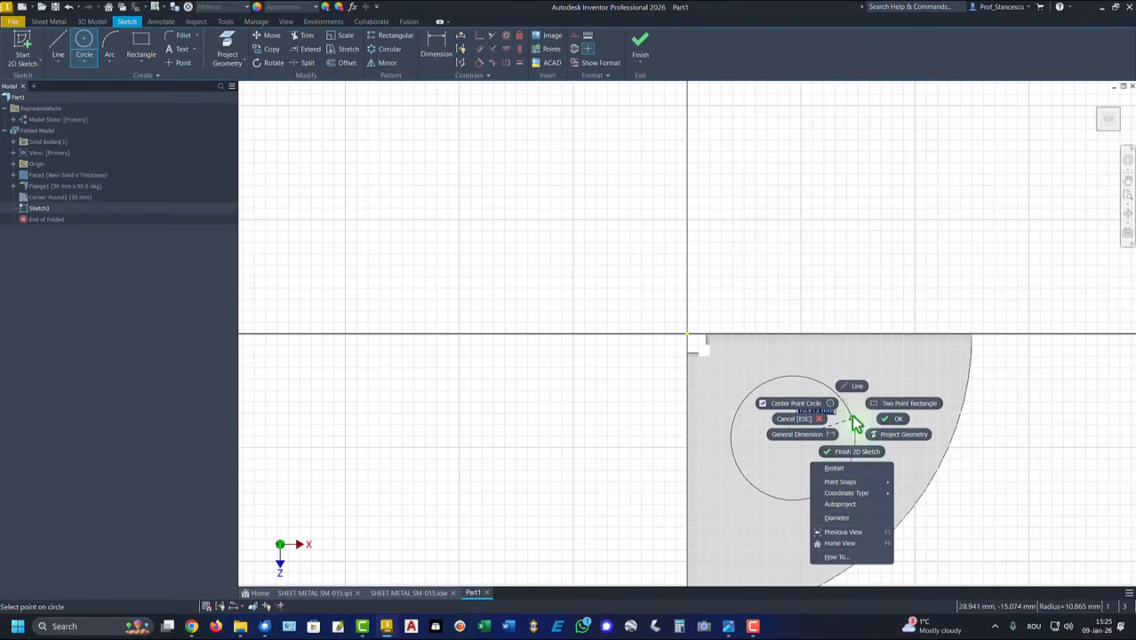
left_click(840, 519)
type("2")
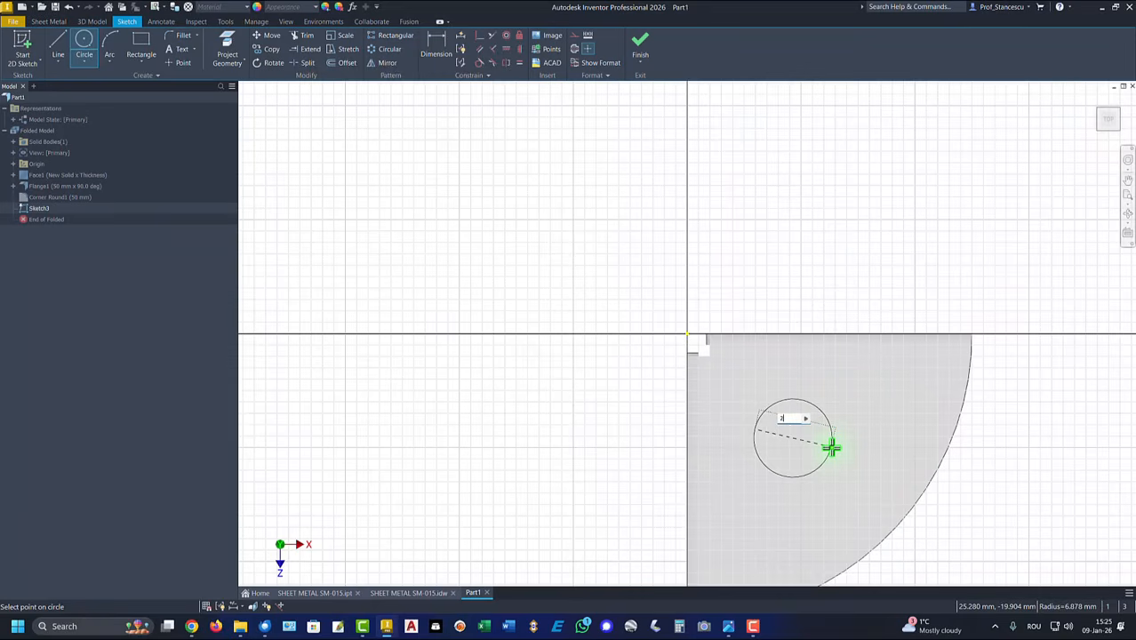
type("0")
key("Return")
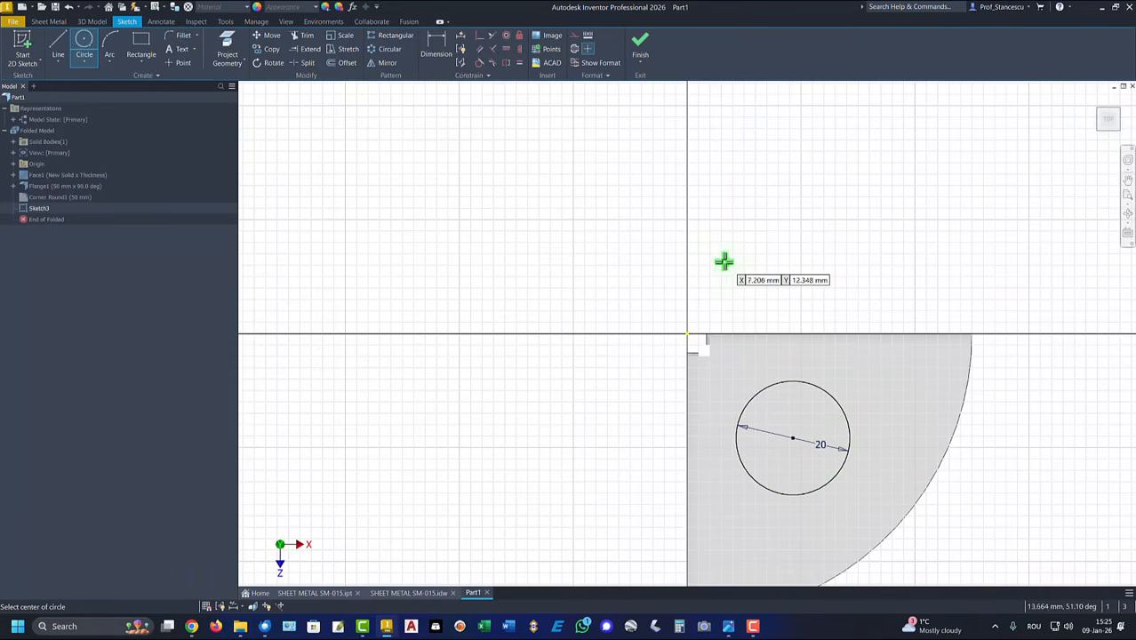
Dimension the circle's centre 20 mm from the origin along the X direction.
left_click(441, 46)
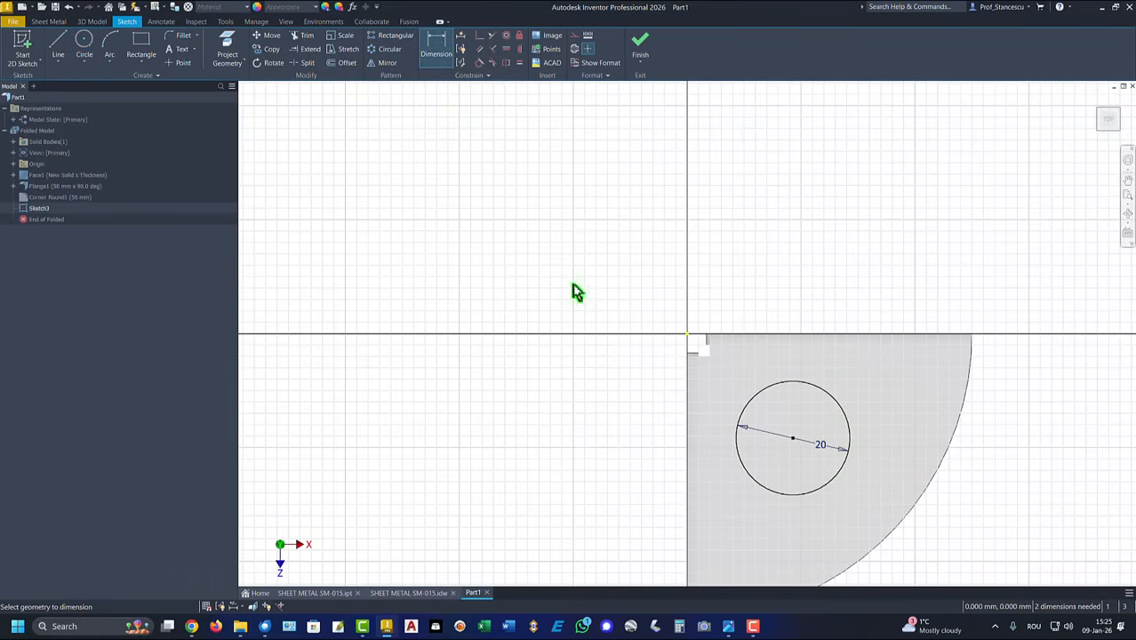
left_click(686, 335)
left_click(793, 437)
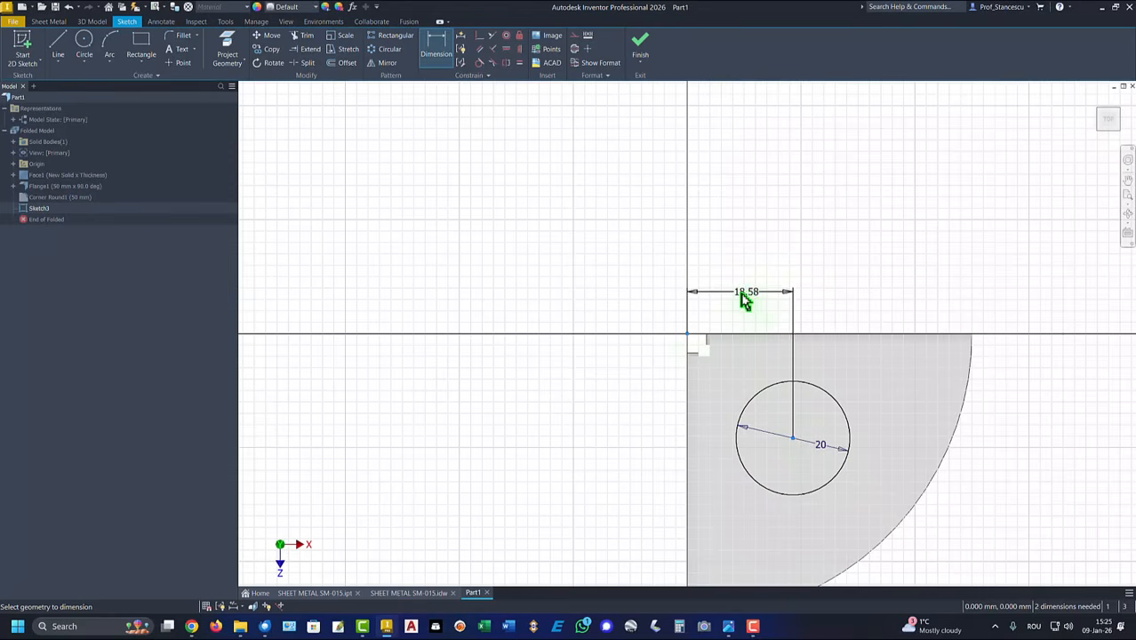
left_click(743, 299)
type("2")
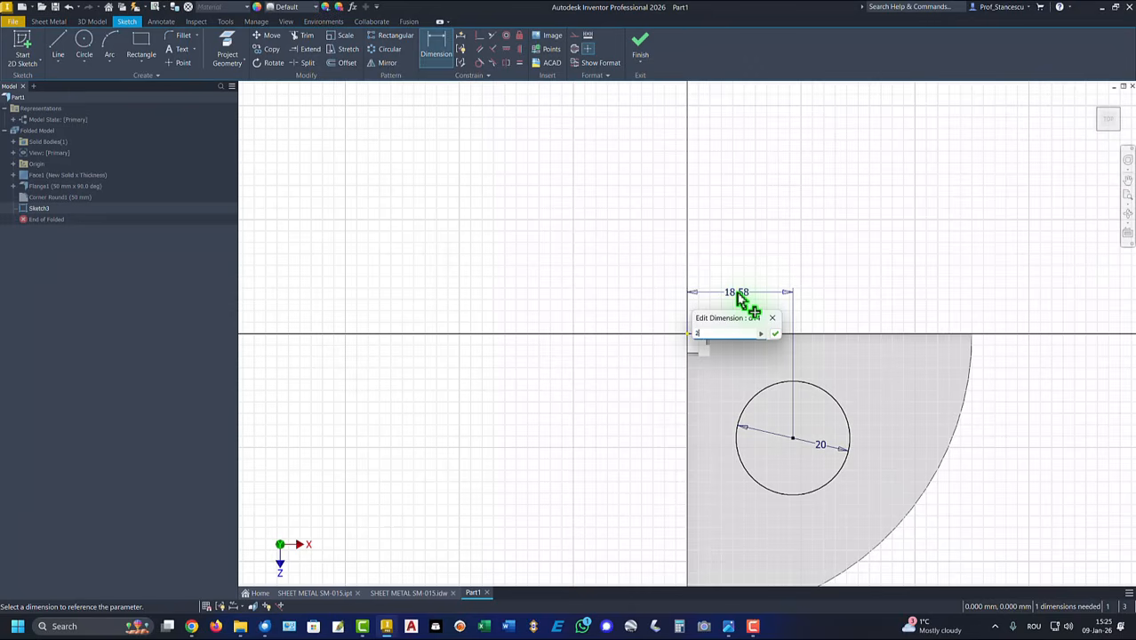
type("0")
key("Return")
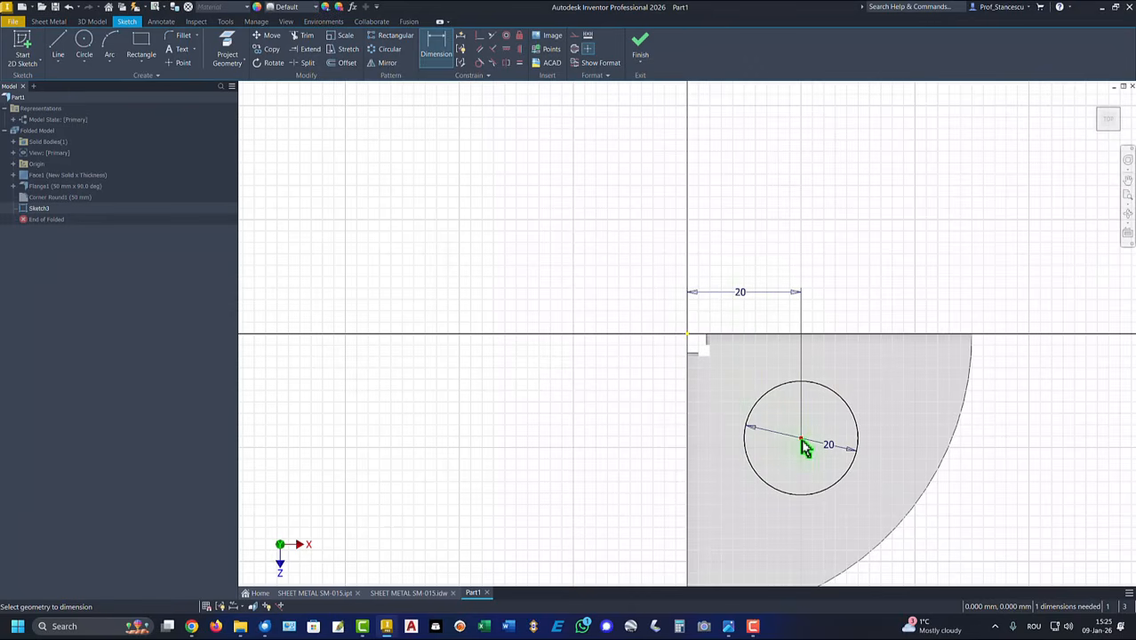
Dimension the circle's centre 20 mm from the origin along the Z direction.
left_click(802, 439)
left_click(687, 335)
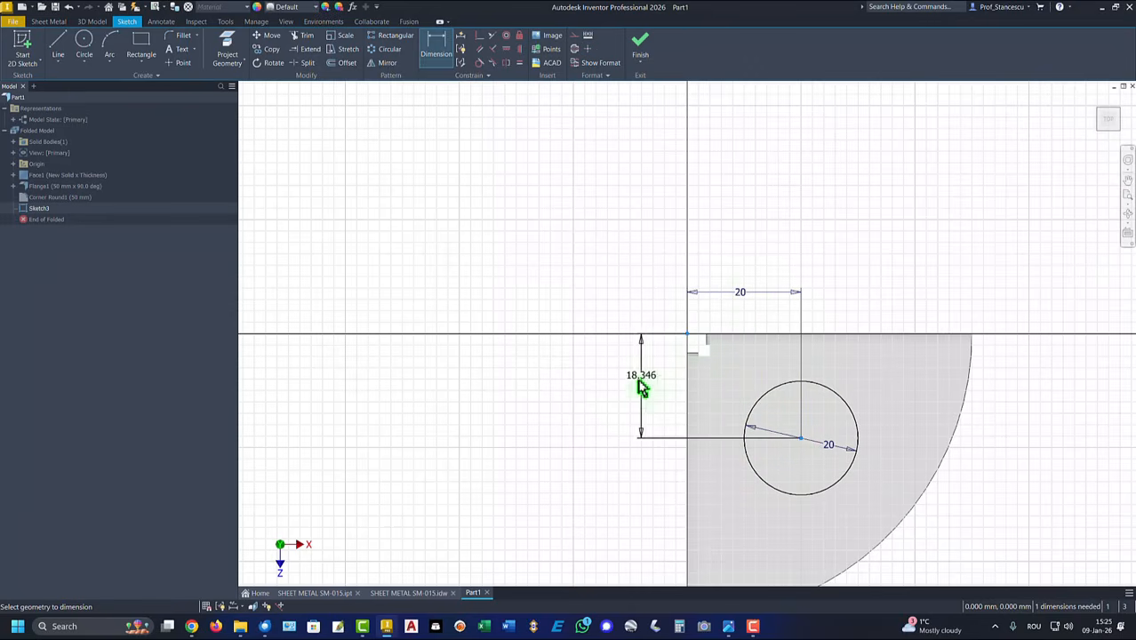
left_click(633, 388)
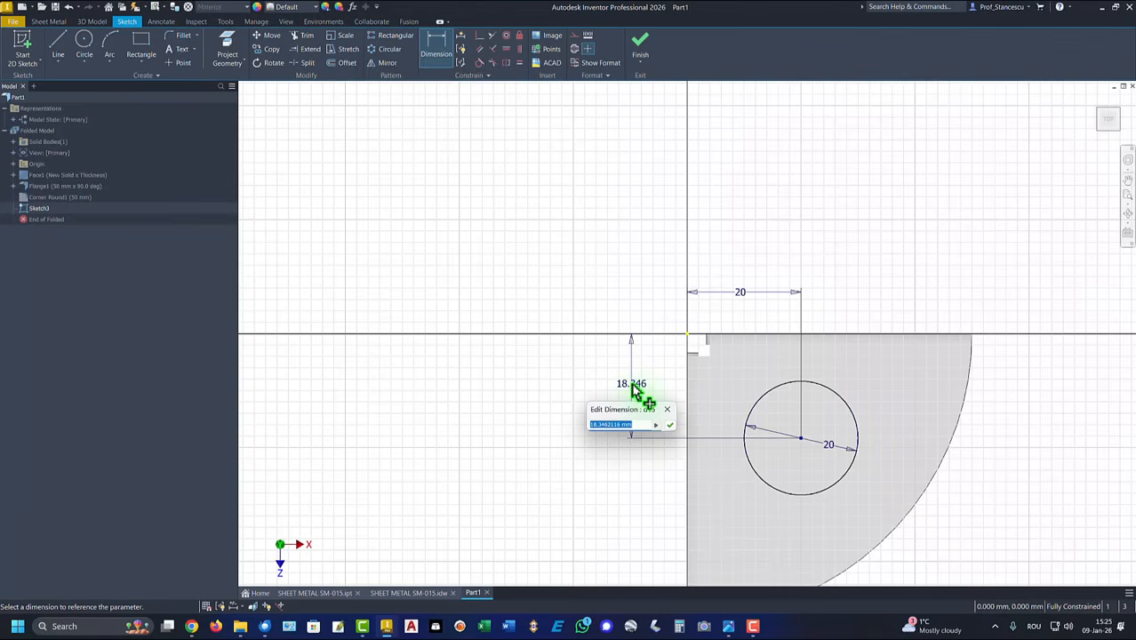
type("20")
key("Return")
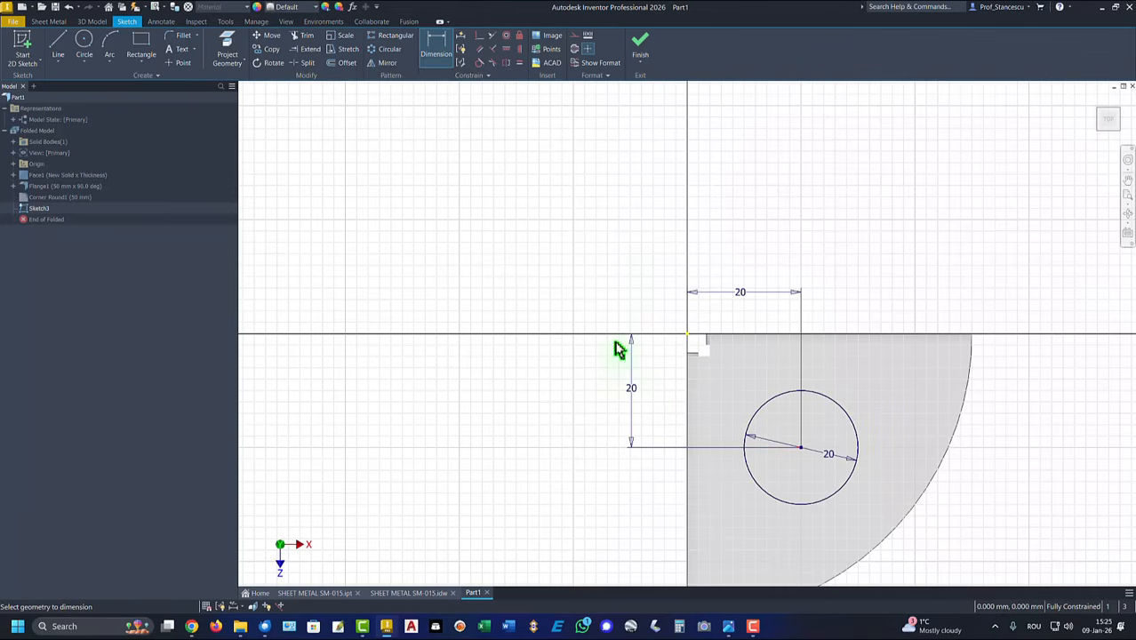
Finish the sketch and cut the circle through the top face by the sheet thickness.
left_click(646, 44)
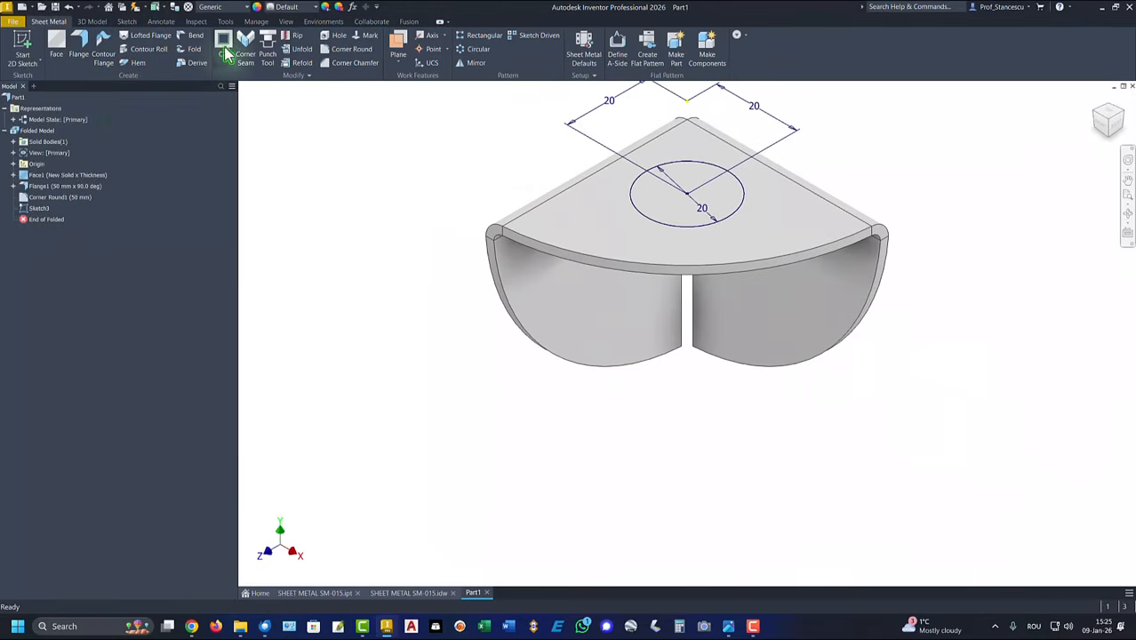
left_click(223, 44)
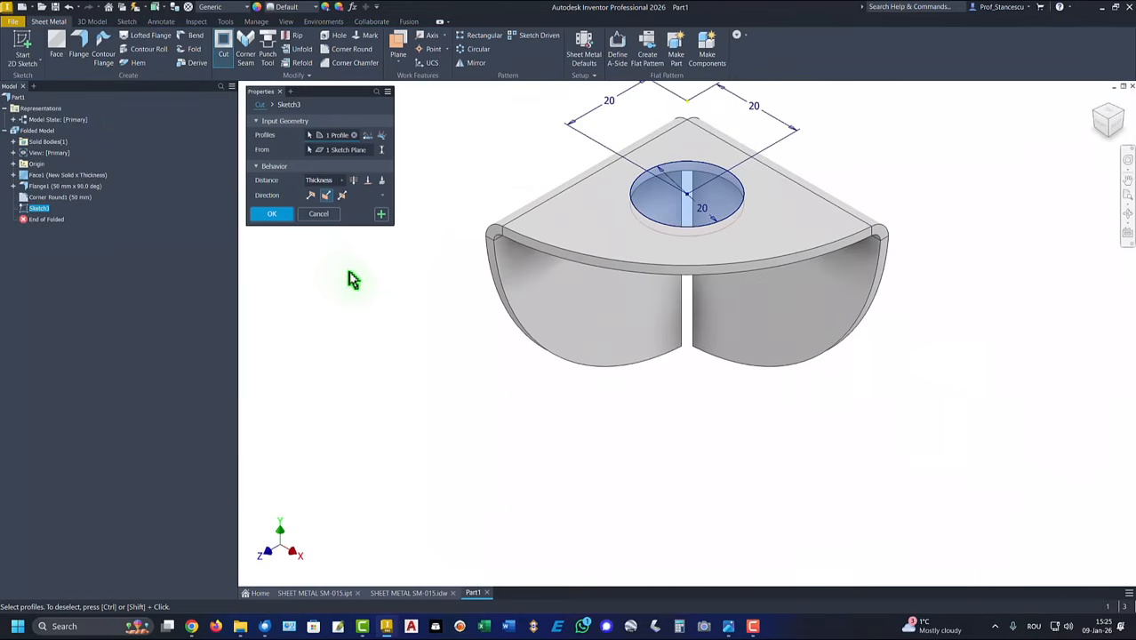
left_click(275, 217)
Examine the sectioned hole detail in the SM-015 drawing for its angle, depth and bend radius.
key("ctrl+Tab")
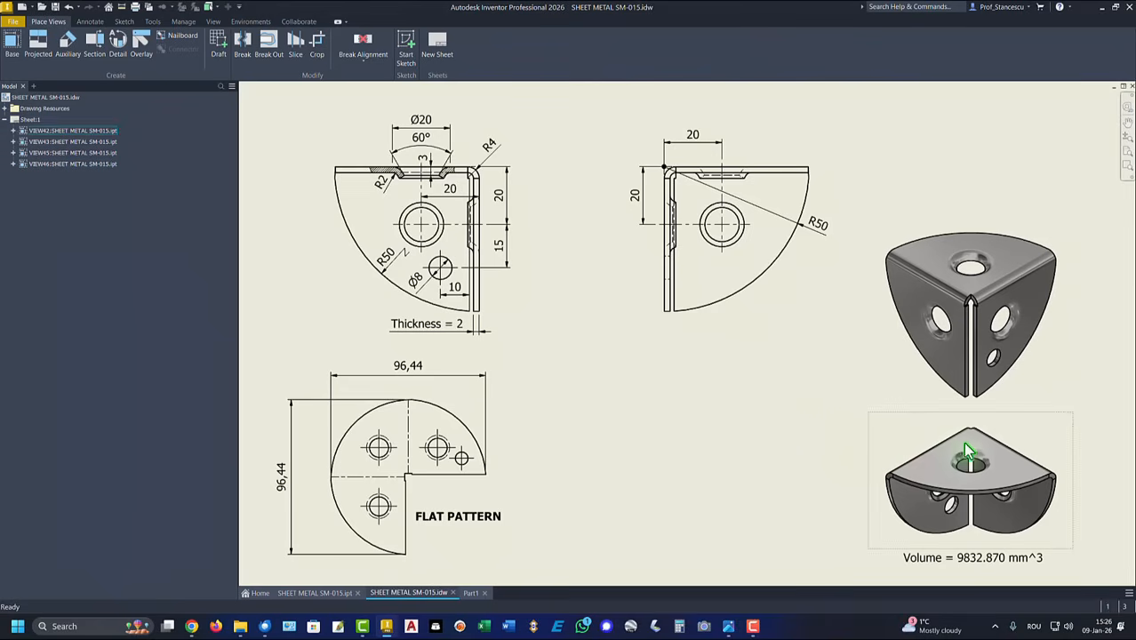
scroll(436, 187, "up", 2)
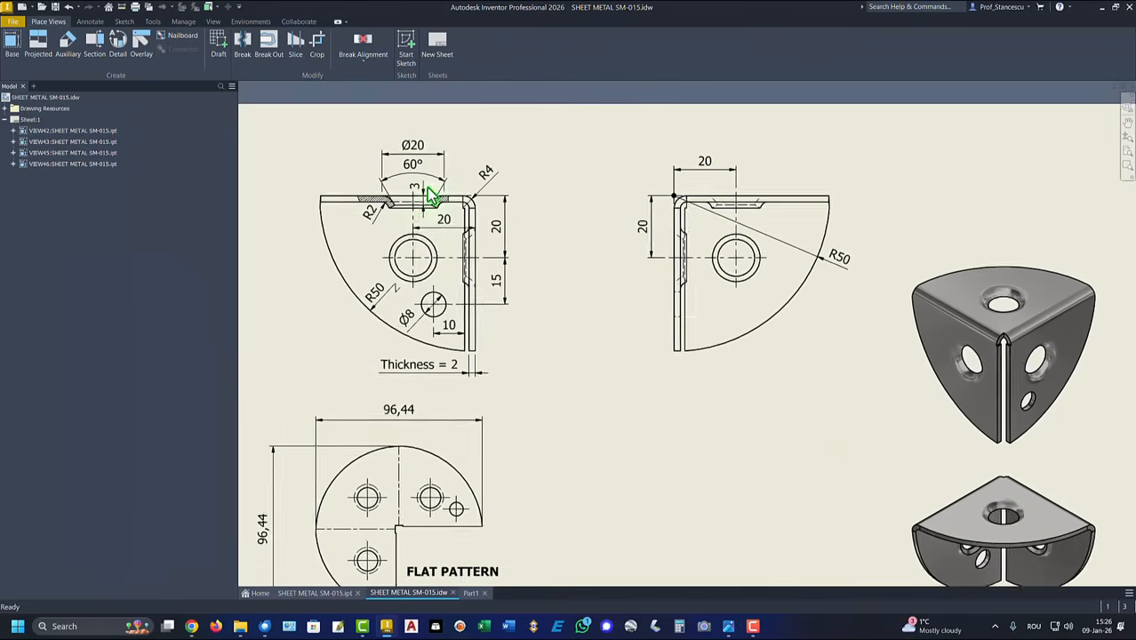
scroll(415, 239, "up", 5)
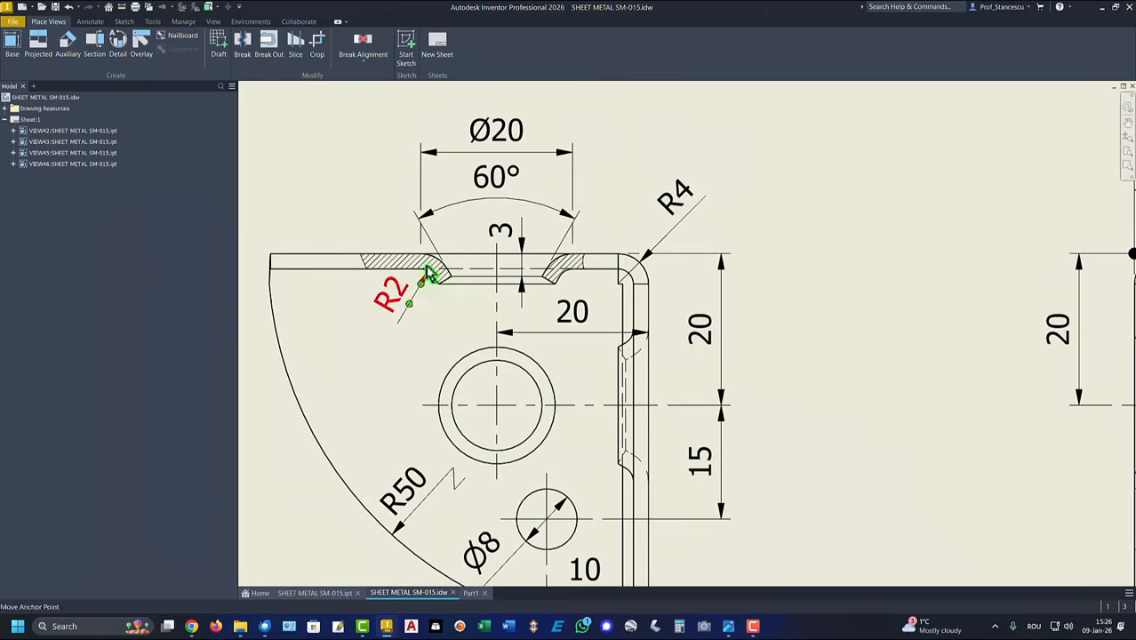
scroll(423, 272, "up", 1)
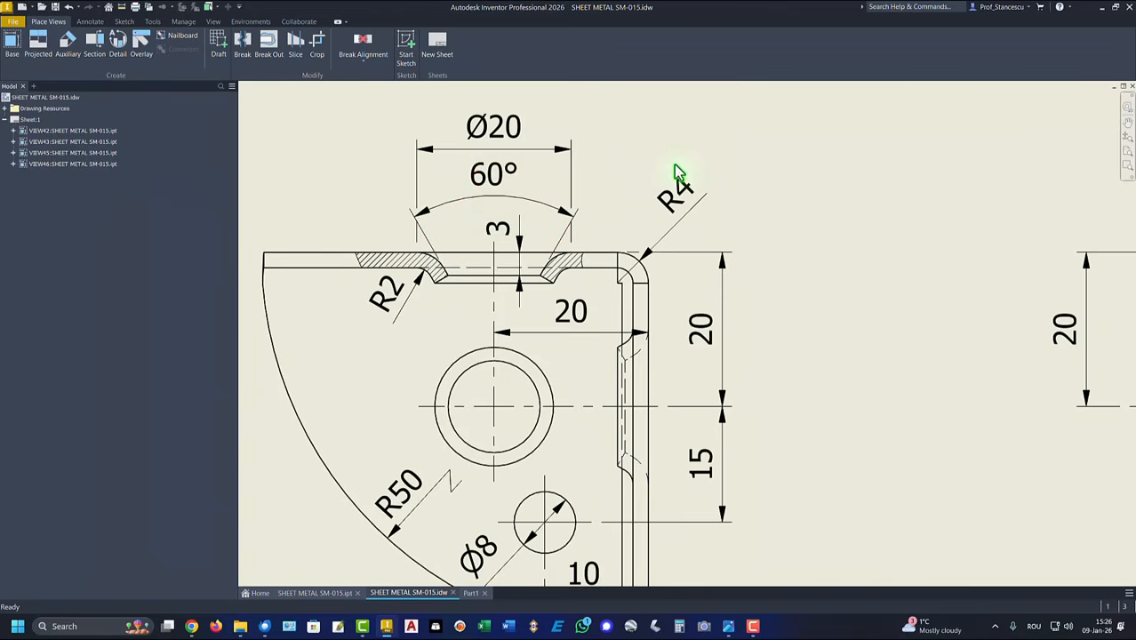
Switch back to Part1 and create a work axis through the centre of the circular hole in the top face.
key("Home")
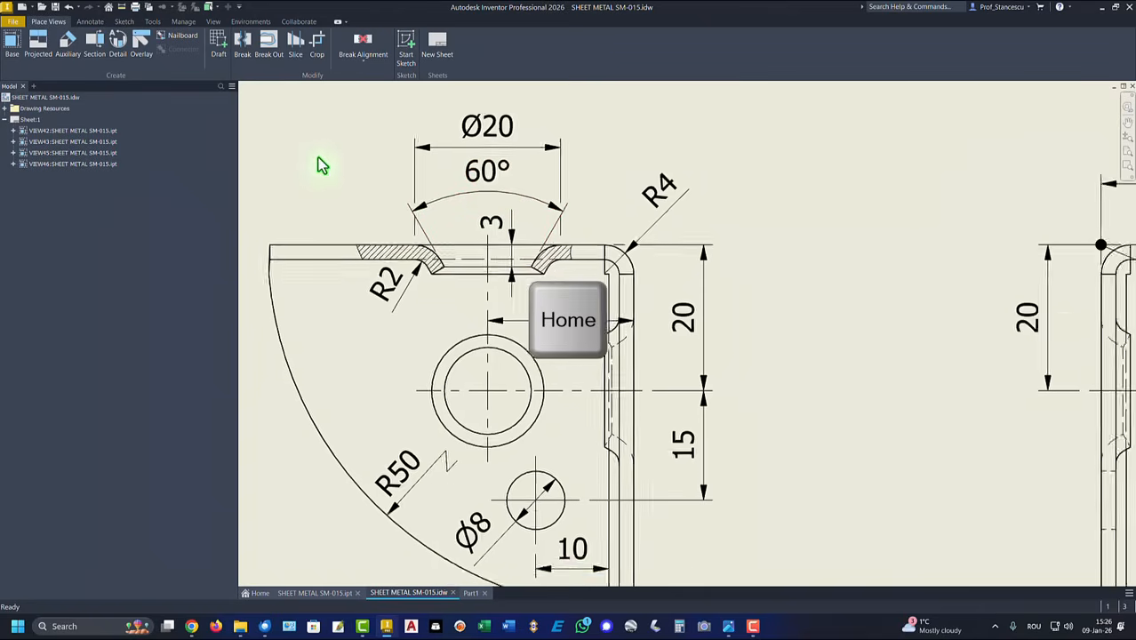
key("ctrl+Tab")
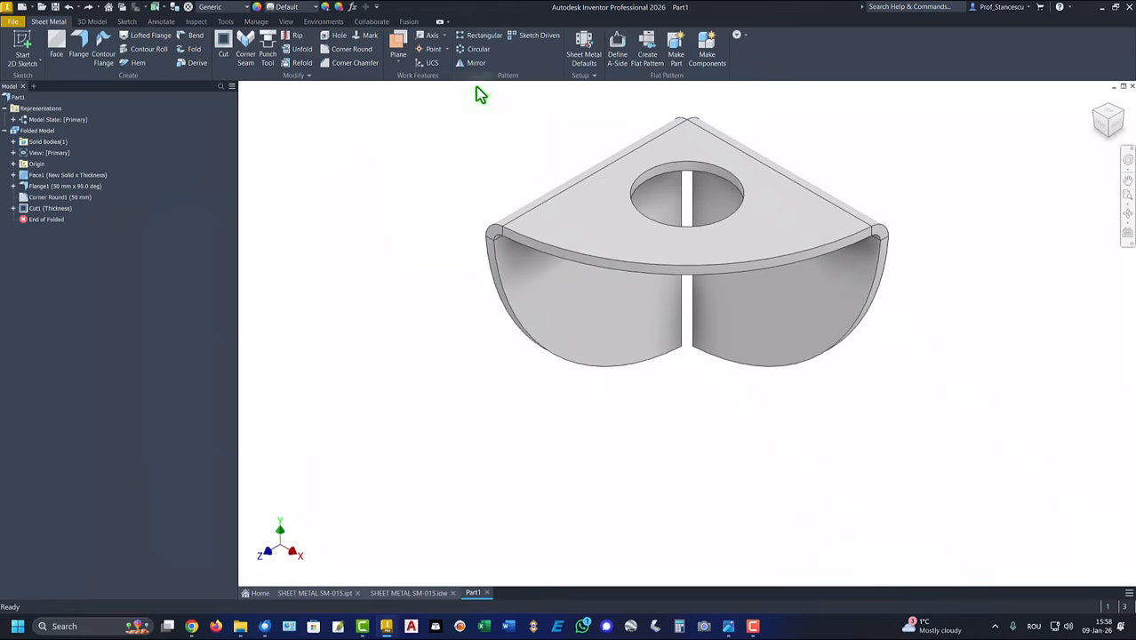
left_click(431, 37)
left_click(655, 175)
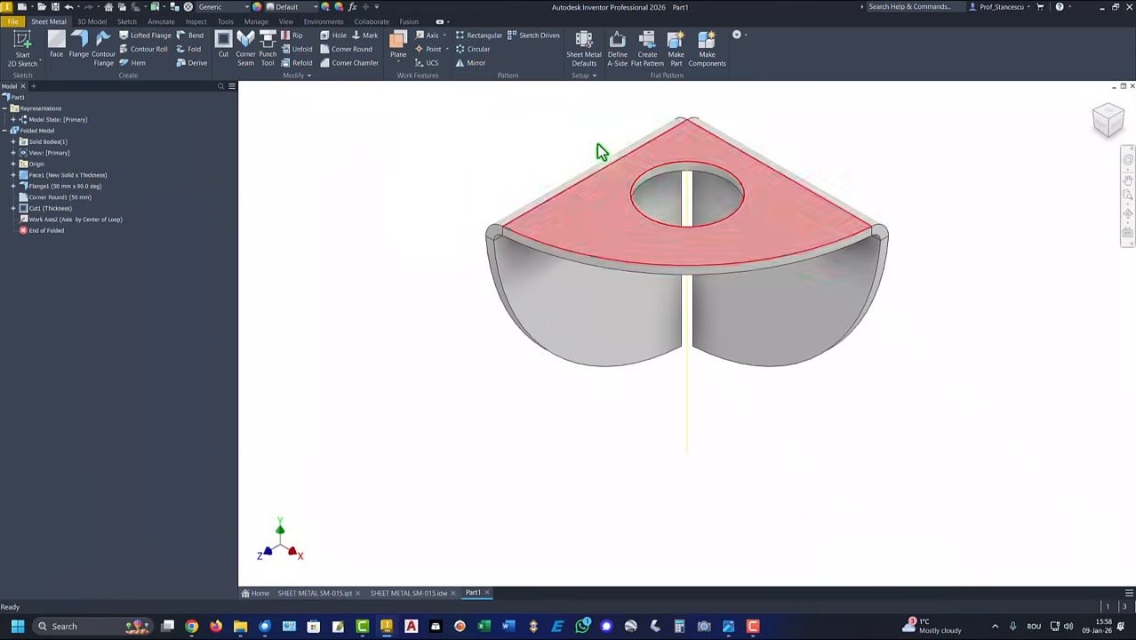
middle_click_drag(542, 122, 728, 238, "shift")
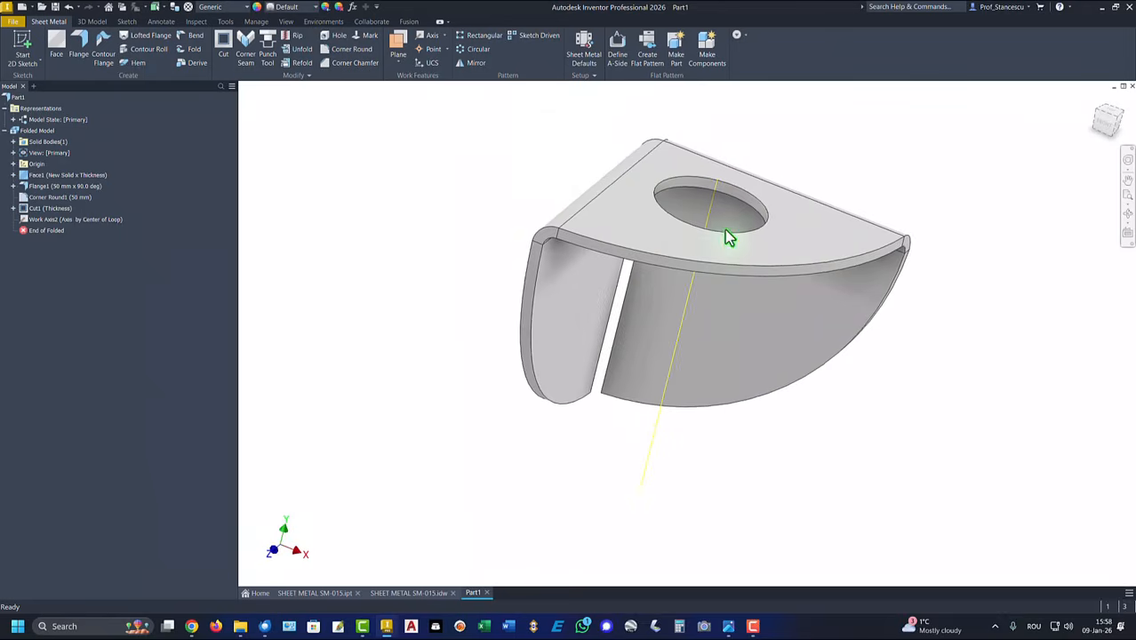
middle_click_drag(493, 157, 485, 154, "shift")
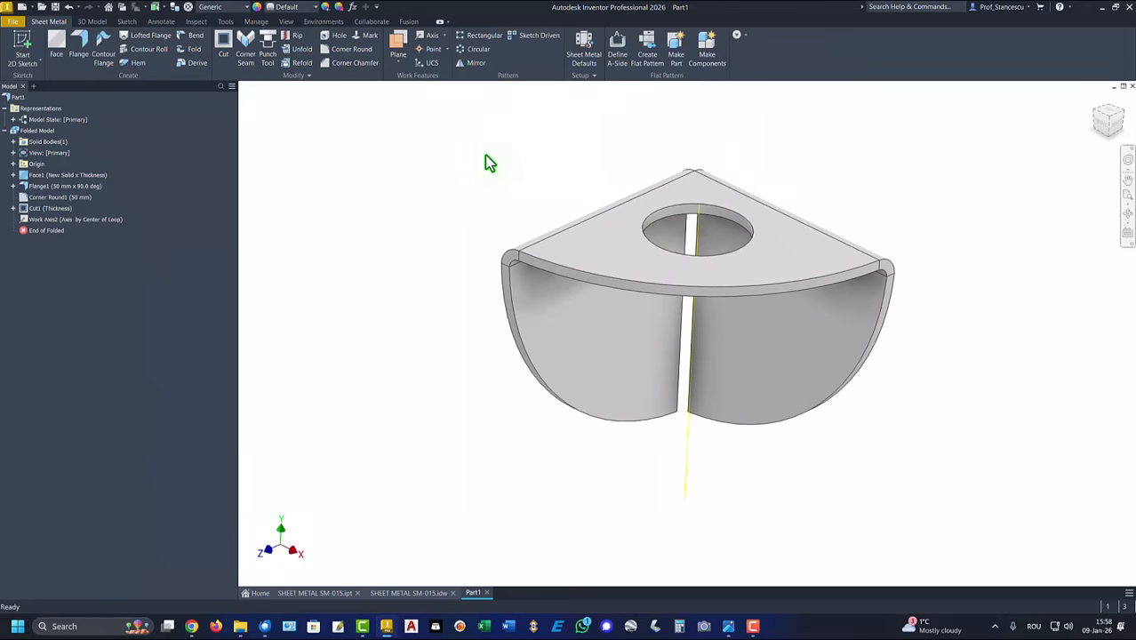
key("F6")
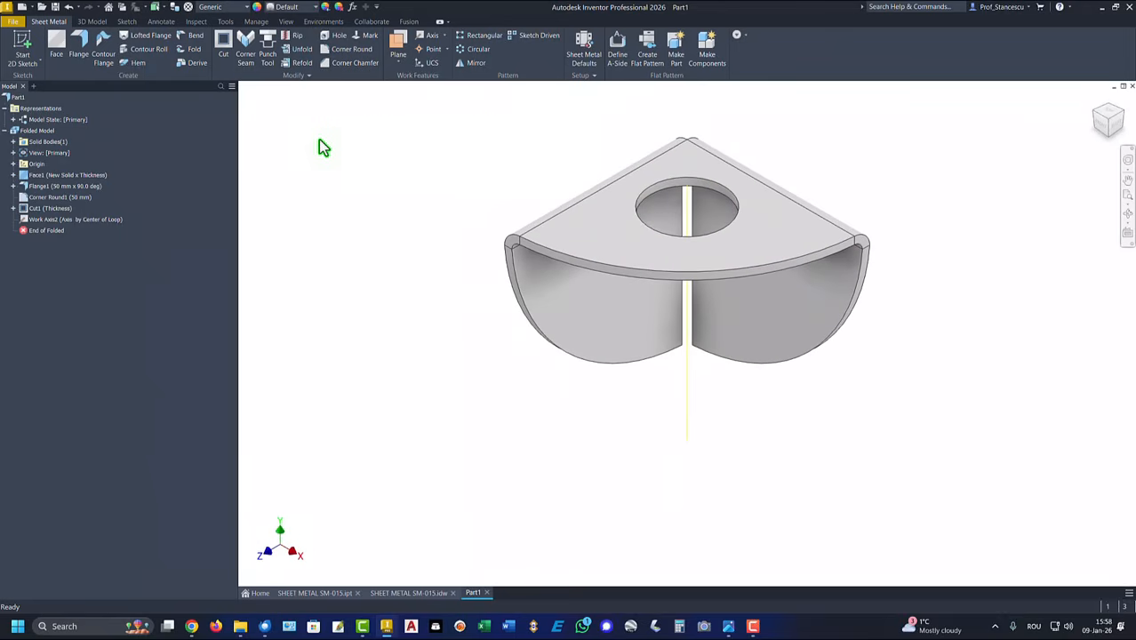
Show the hole's sketch and create a work plane parallel to the YZ-oriented flange's inner face through the circle's centre.
left_click(13, 208)
right_click(40, 219)
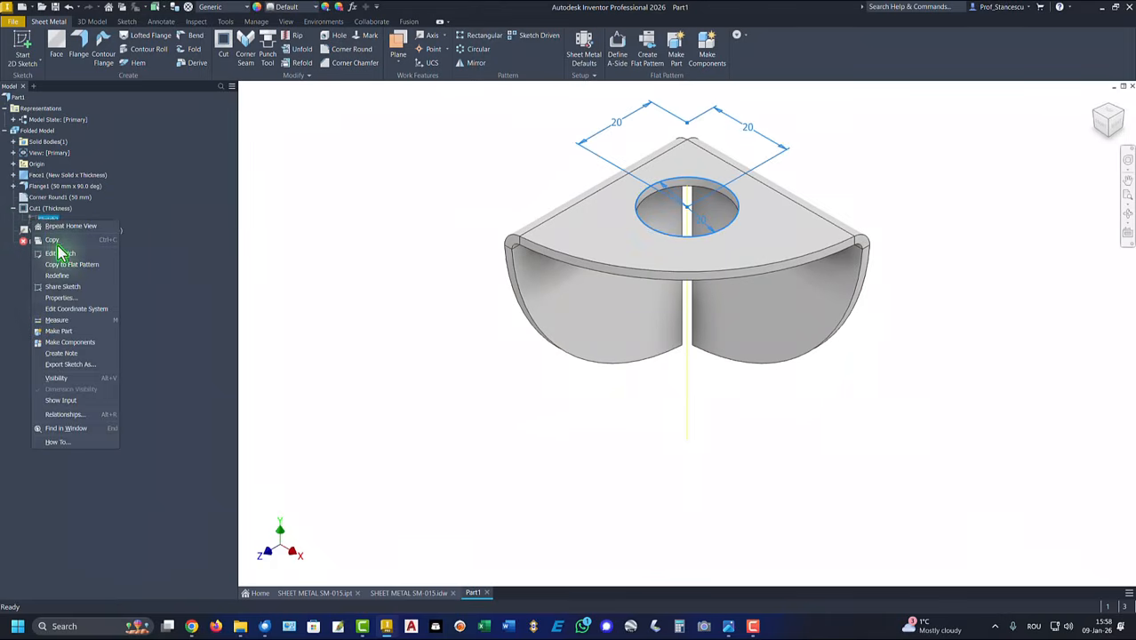
left_click(55, 381)
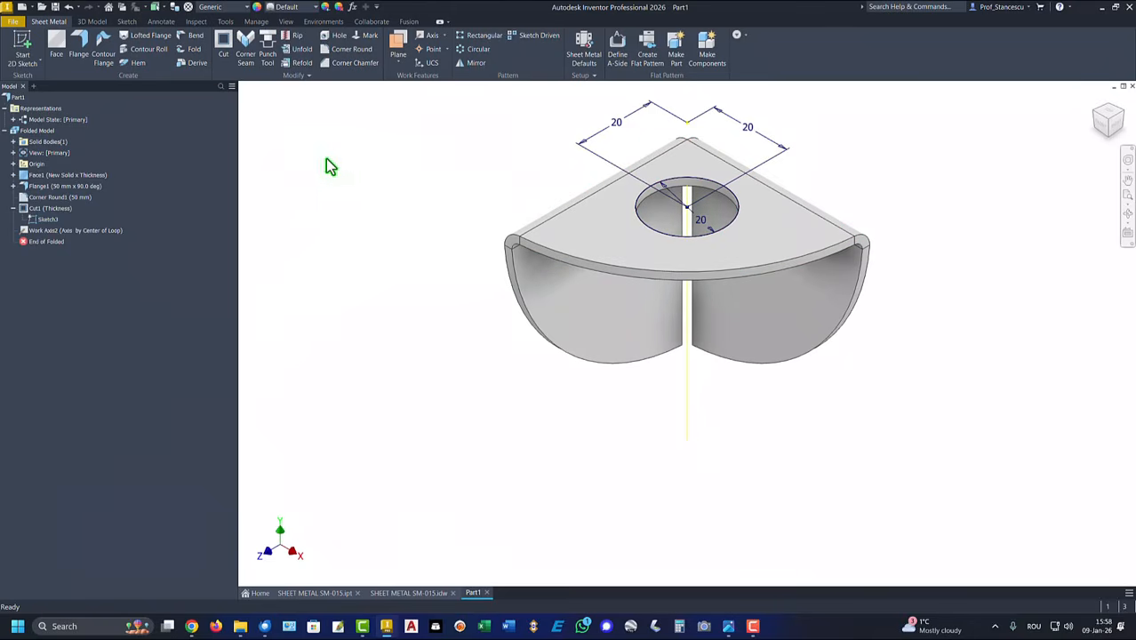
left_click(399, 46)
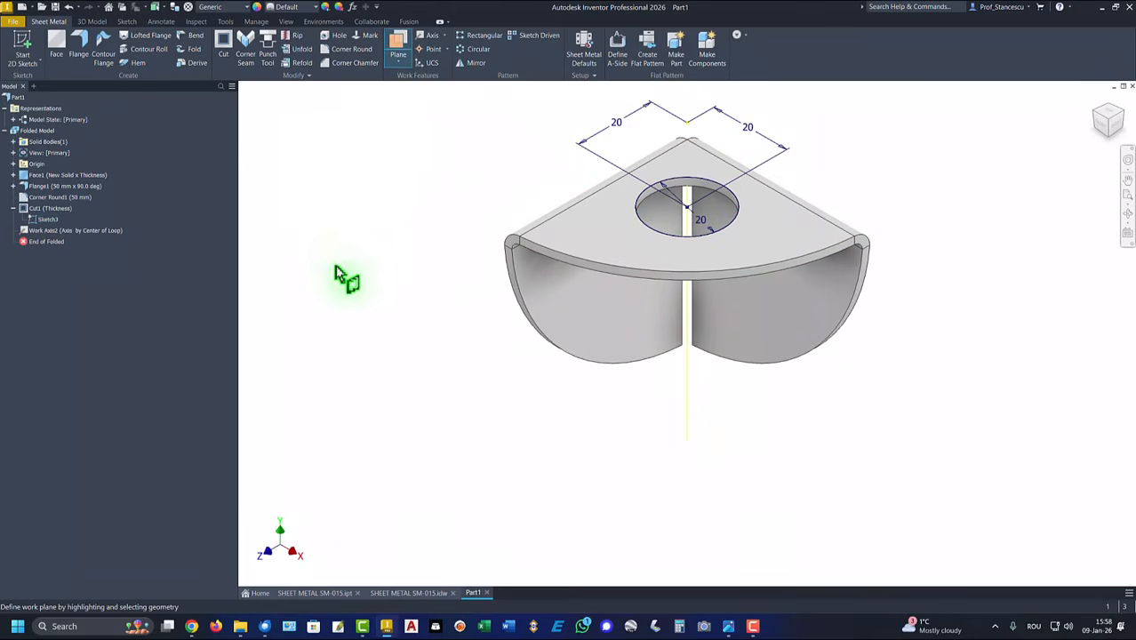
left_click(589, 294)
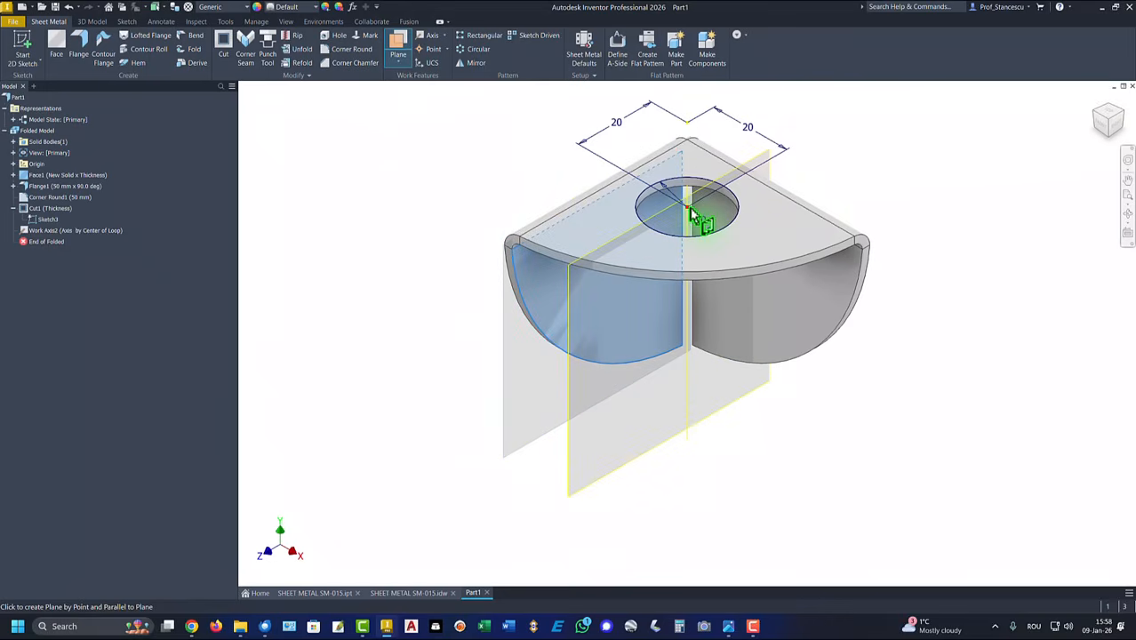
left_click(690, 211)
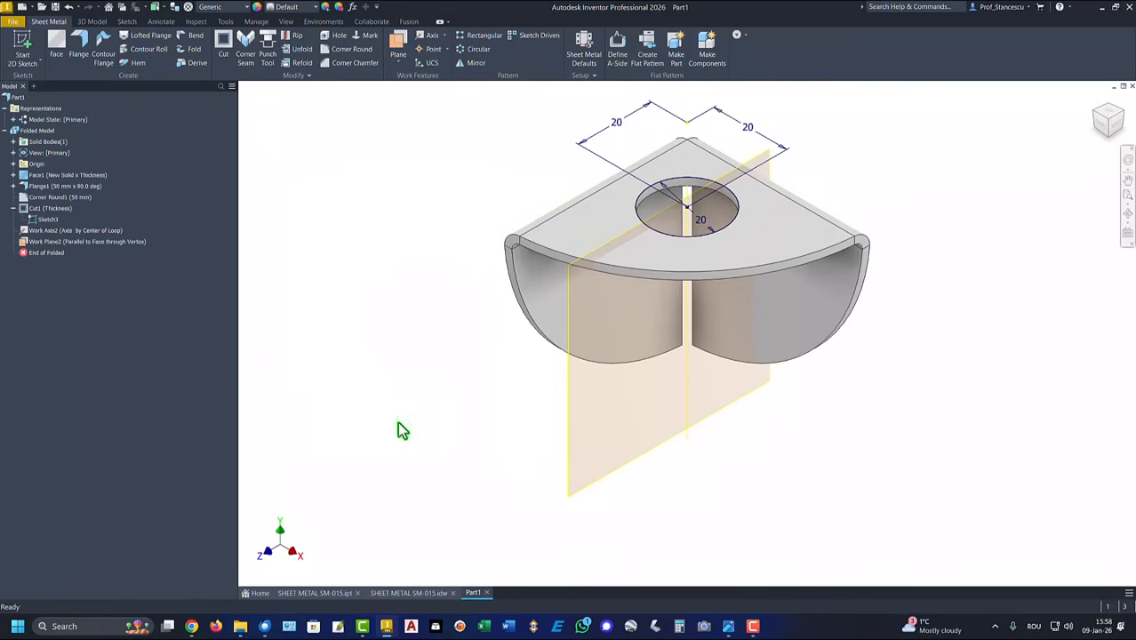
Start a sketch on the new work plane with sliced graphics and hide the hole's sketch.
left_click(574, 435)
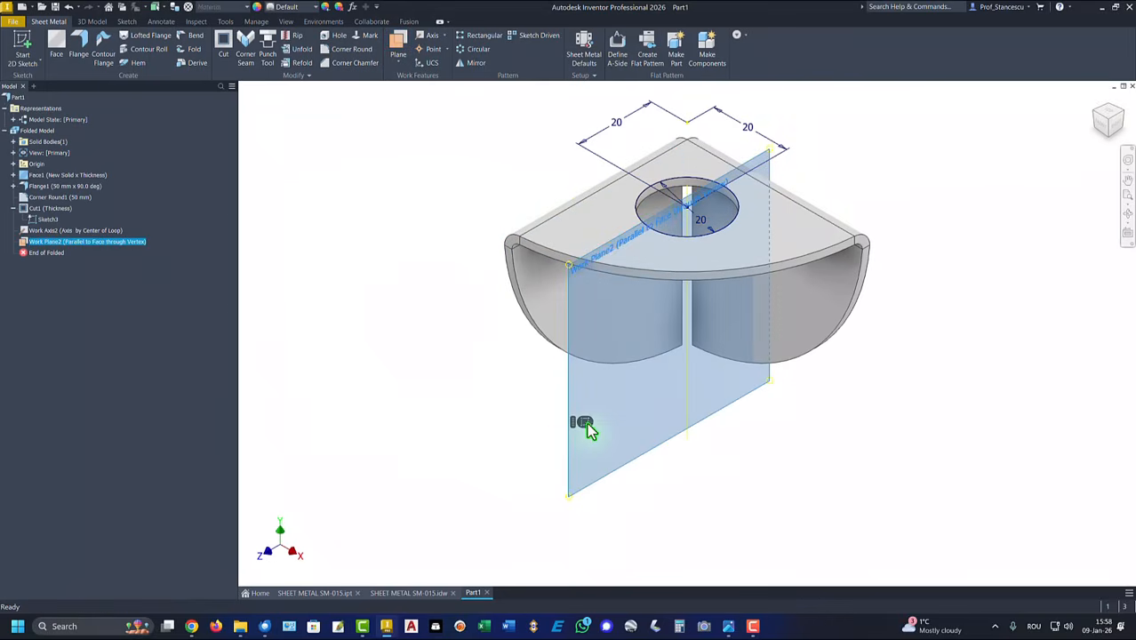
key("s")
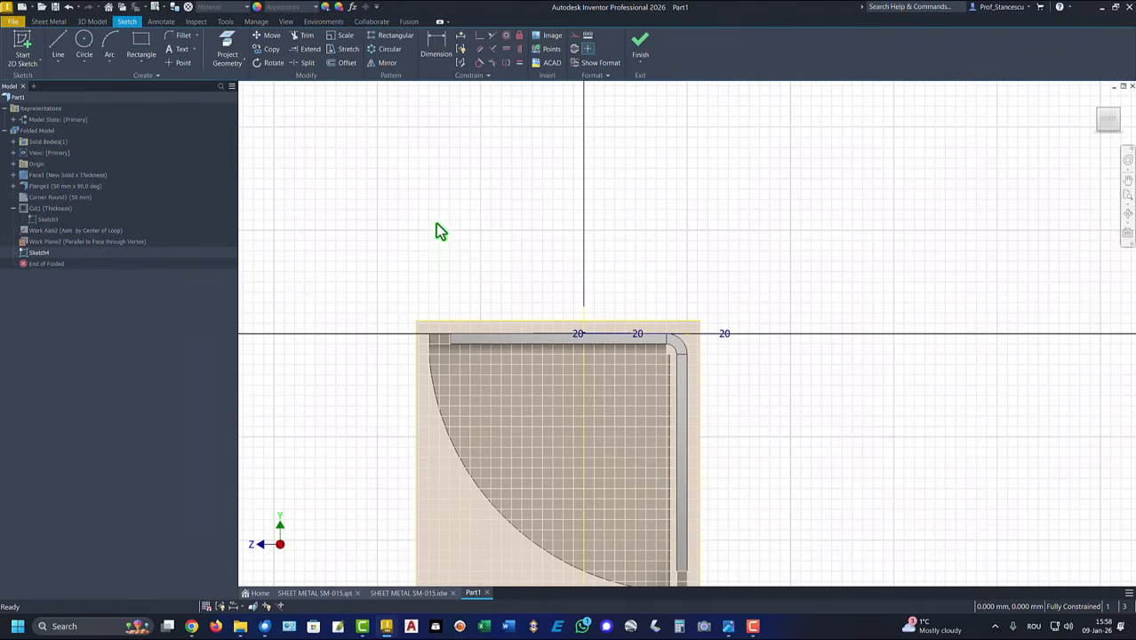
key("F7")
key("Home")
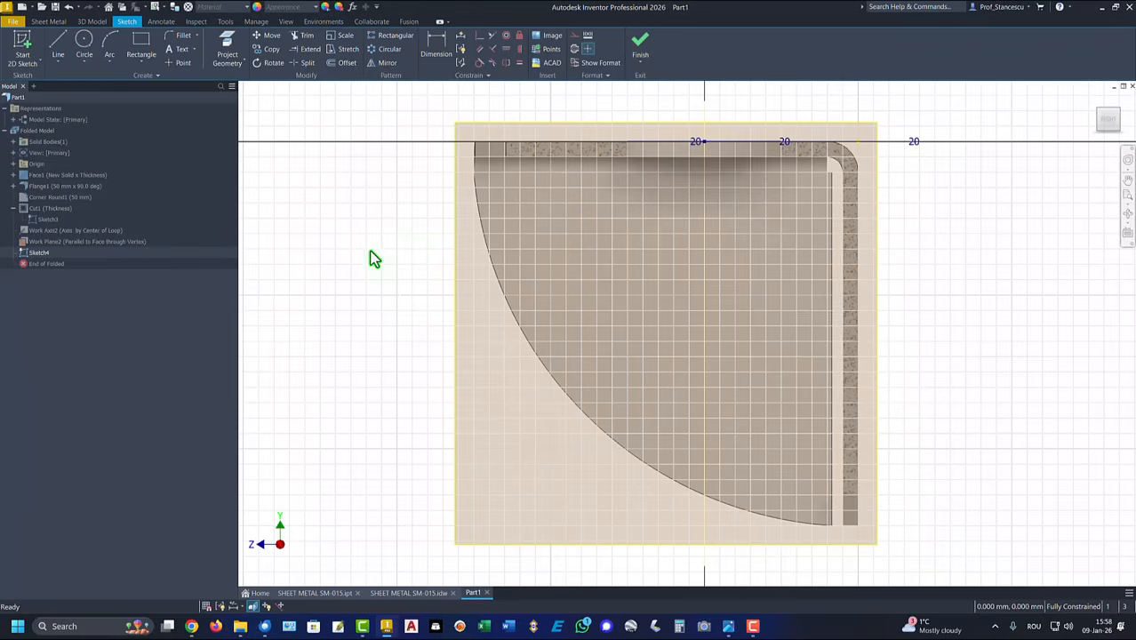
right_click(36, 228)
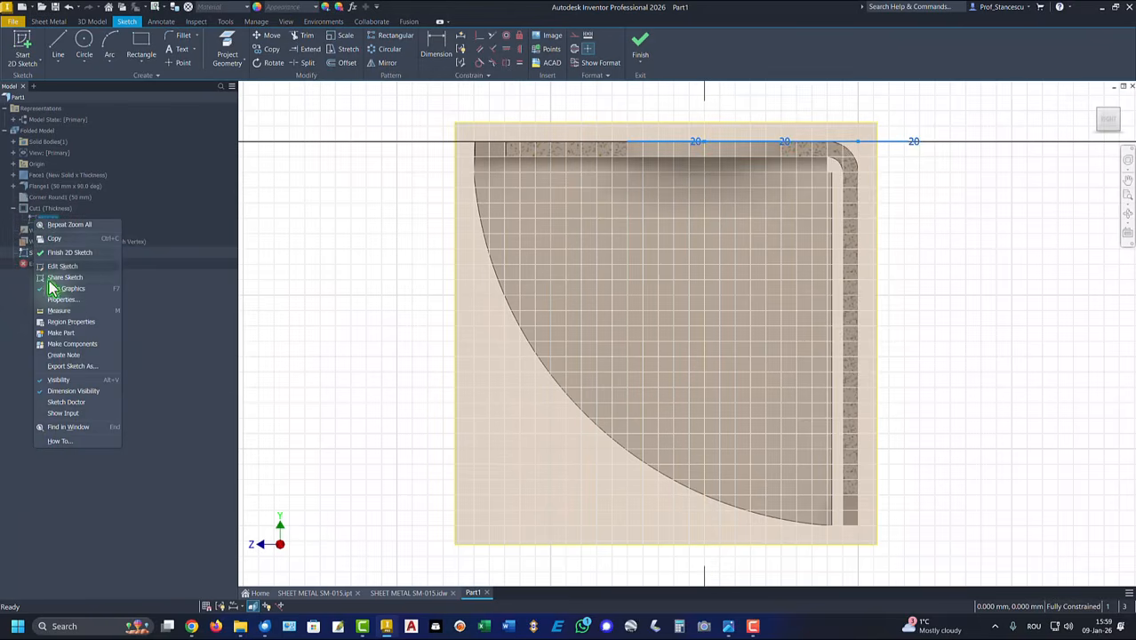
left_click(59, 381)
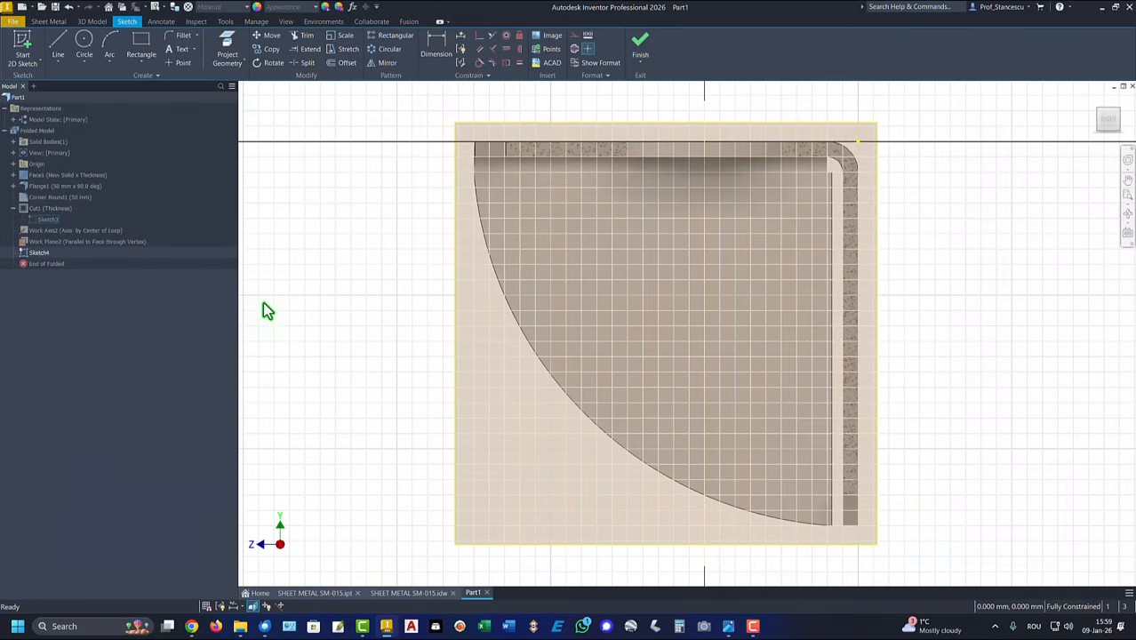
Project the hole's upper and lower edges into the sketch and convert them to construction geometry.
left_click(229, 39)
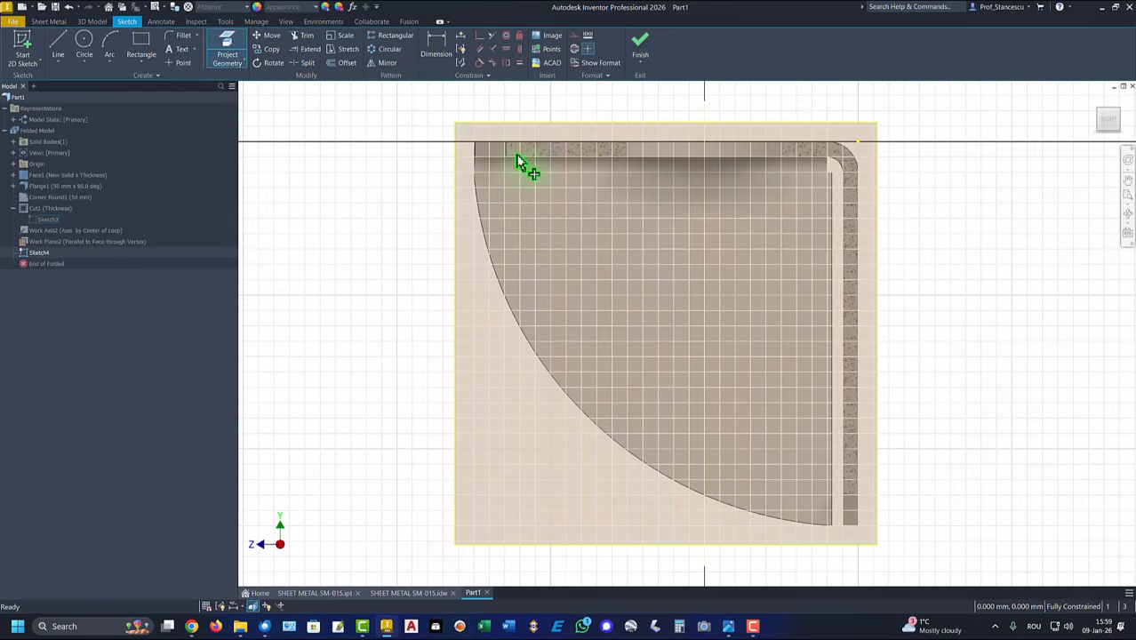
left_click(673, 155)
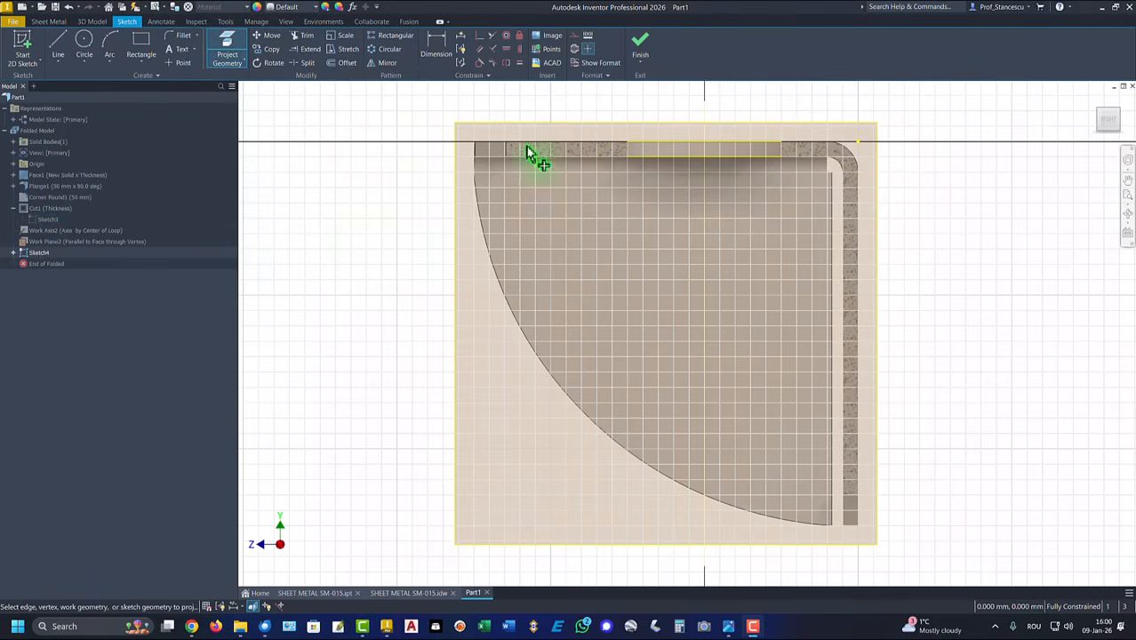
key("Escape")
left_click_drag(677, 101, 651, 190)
right_click(375, 121)
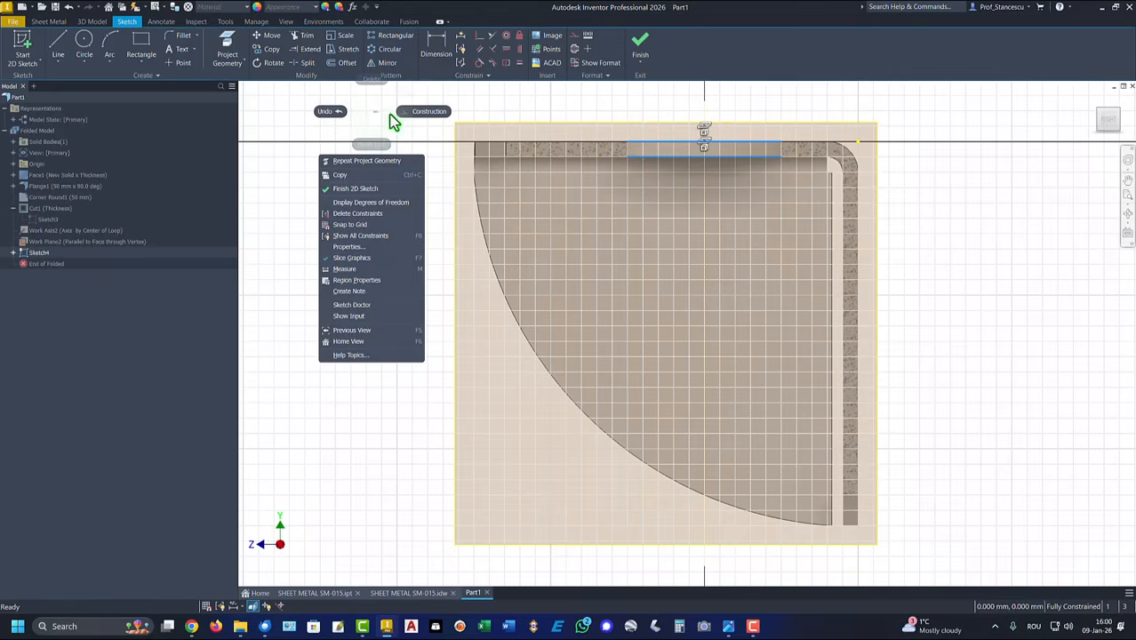
left_click(432, 119)
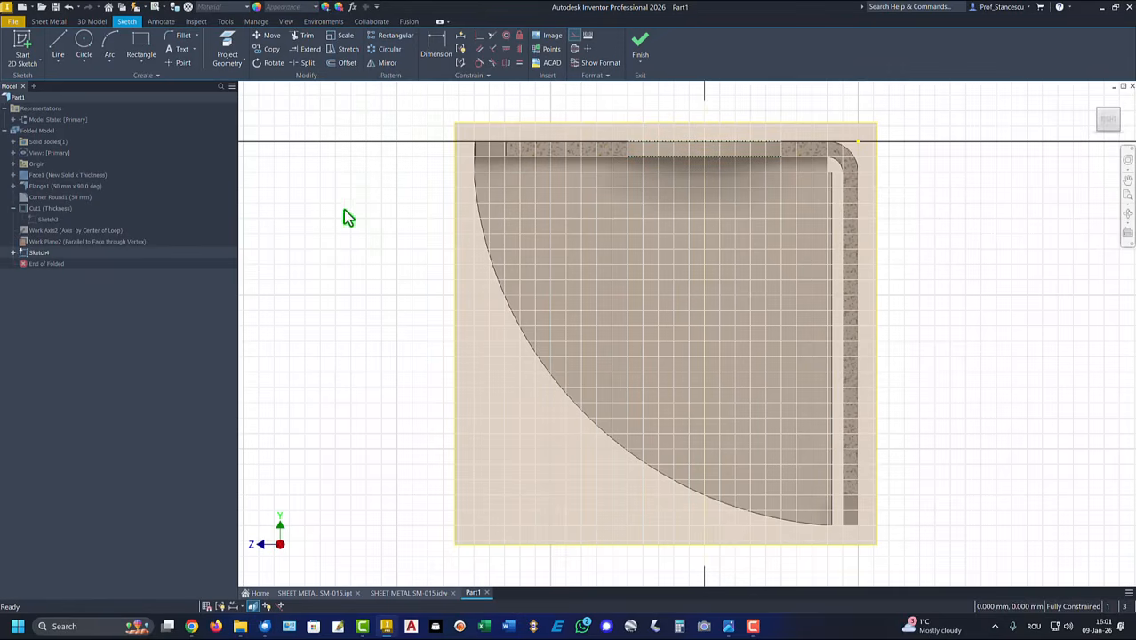
Draw a vertical line across the sheet thickness at the hole's edge and a downward-curving arc of about 3.4 mm radius from its lower end.
left_click(58, 44)
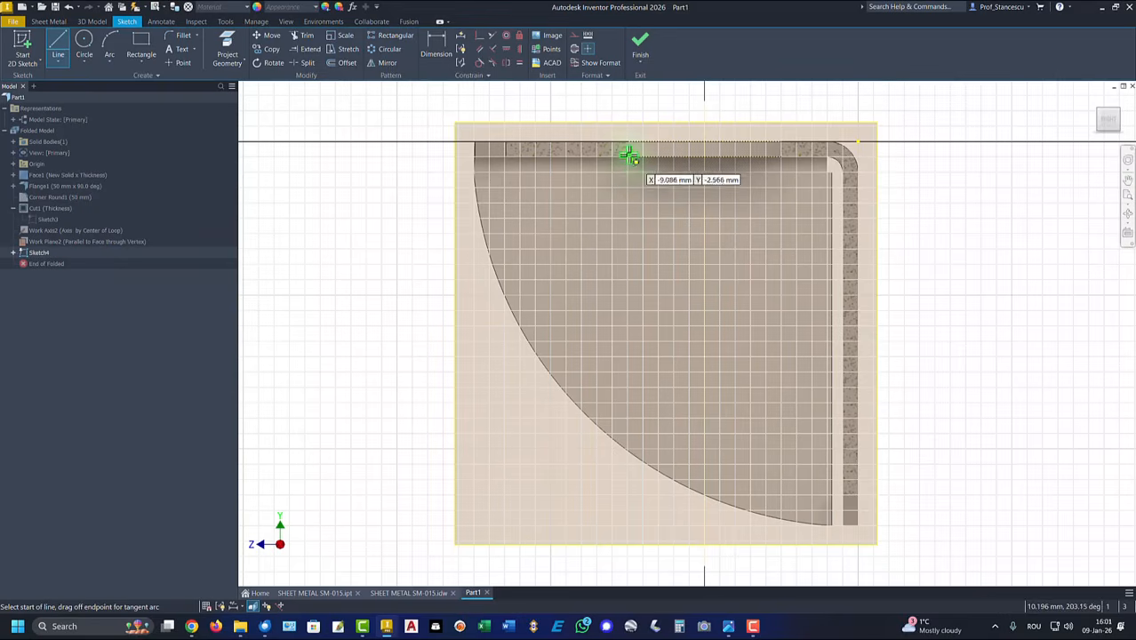
left_click(626, 152)
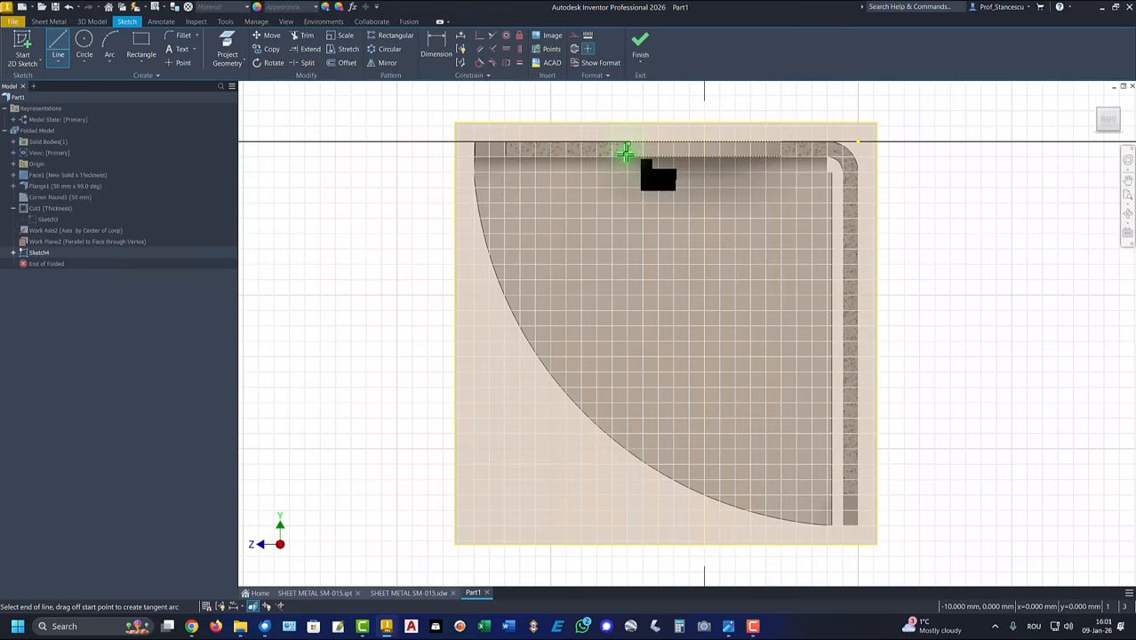
scroll(628, 174, "down", 4)
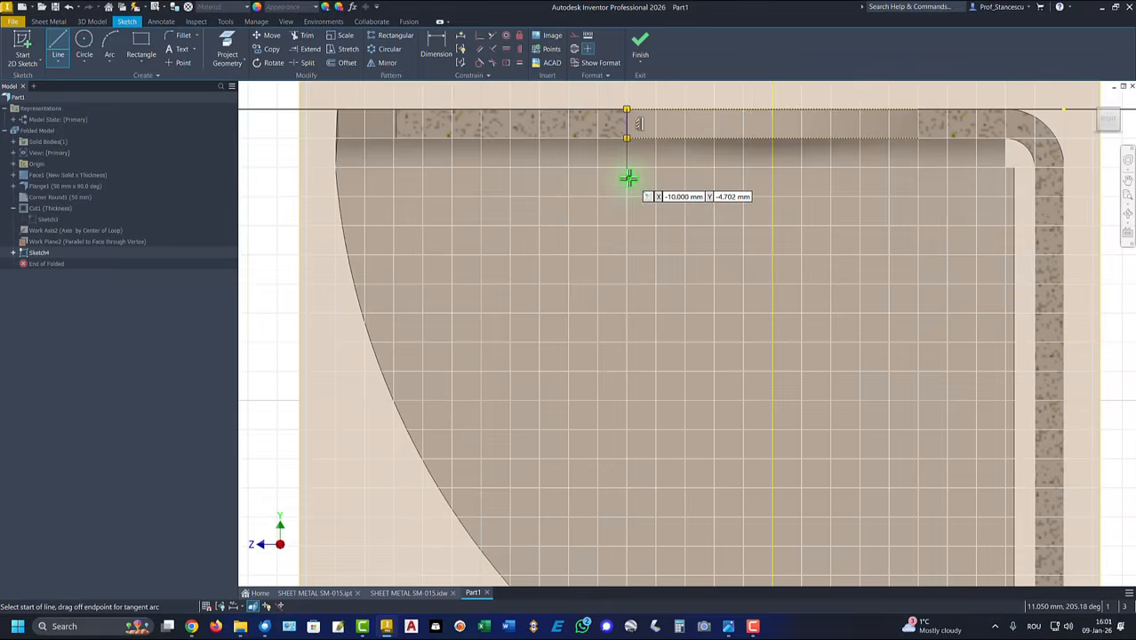
mouse_move(690, 185)
middle_mouse_down()
mouse_move(644, 351)
mouse_move(568, 366)
mouse_move(463, 317)
middle_mouse_up()
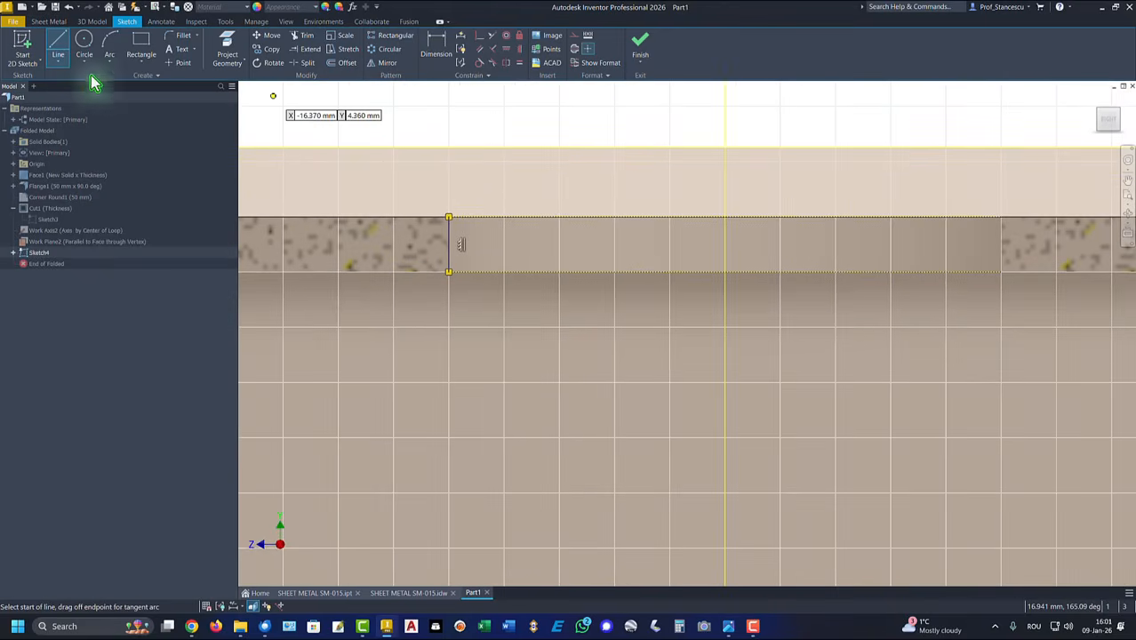
left_click(449, 274)
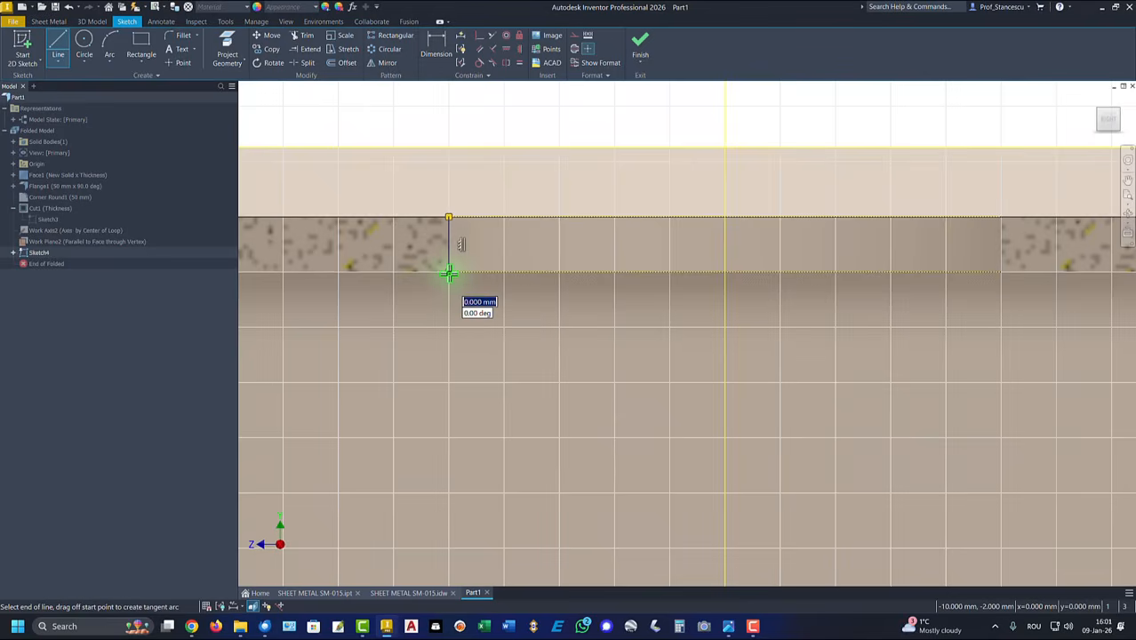
mouse_move(449, 274)
left_mouse_down()
mouse_move(479, 279)
mouse_move(528, 330)
left_mouse_up()
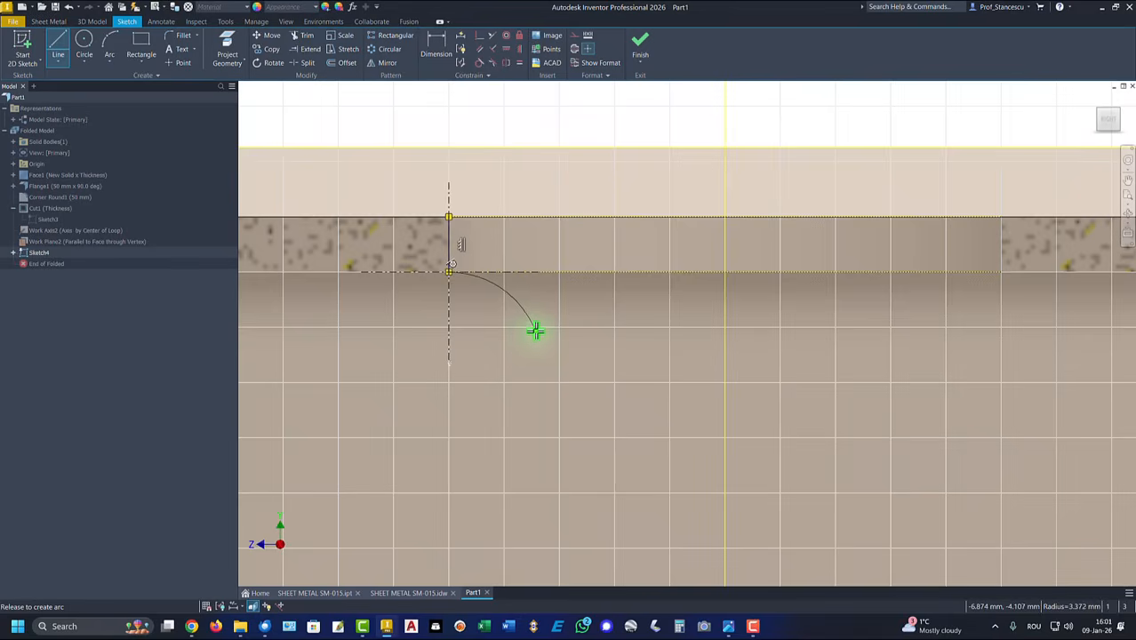
left_click_drag(535, 332, 537, 324)
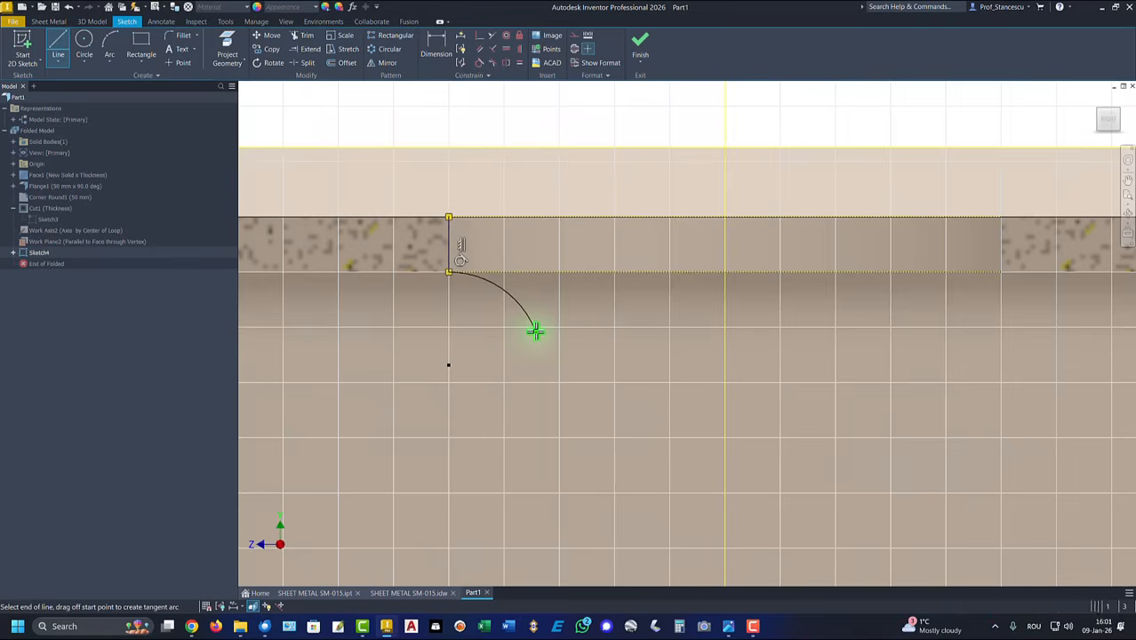
Close the profile with a tangent line about 1.8 mm long, a perpendicular end line, a parallel return line and a tangent outer arc.
left_click(553, 377)
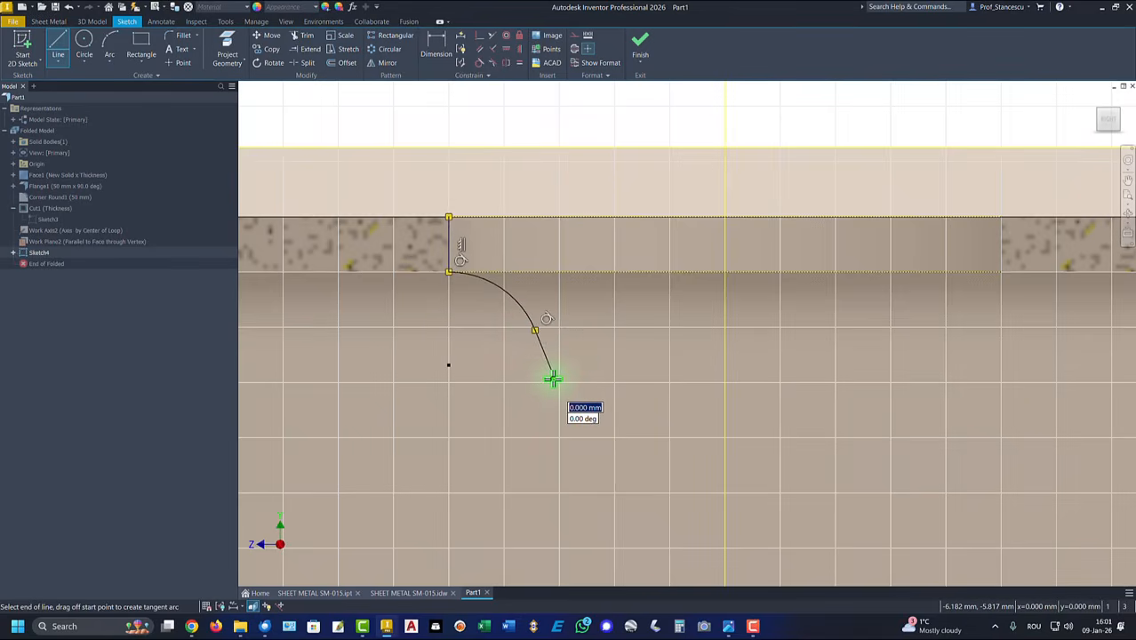
left_click(615, 353)
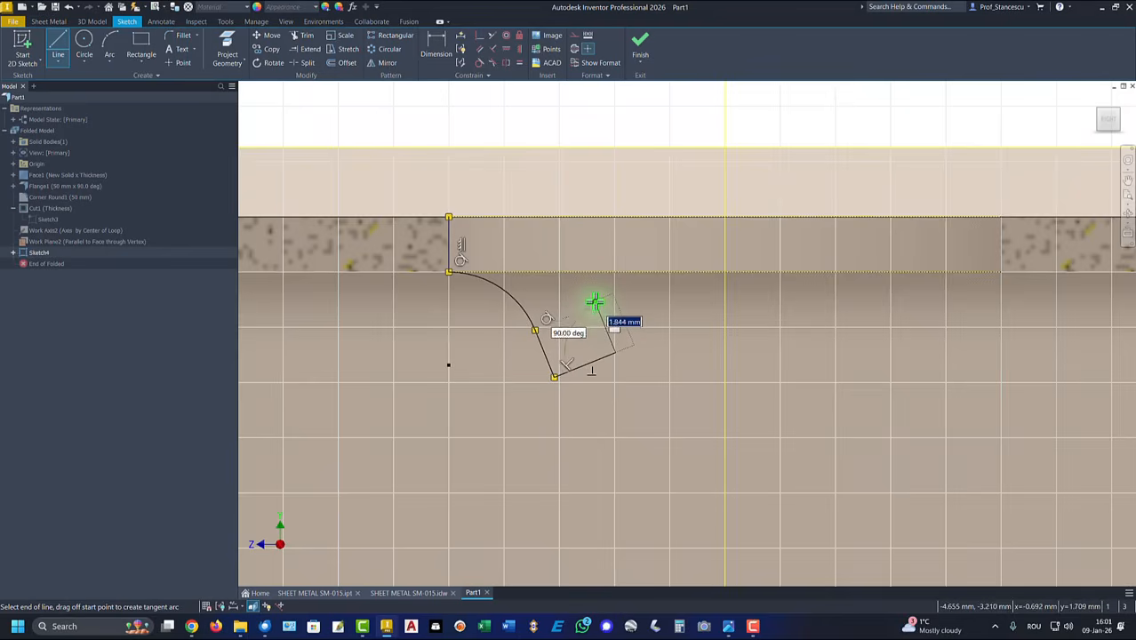
left_click(594, 302)
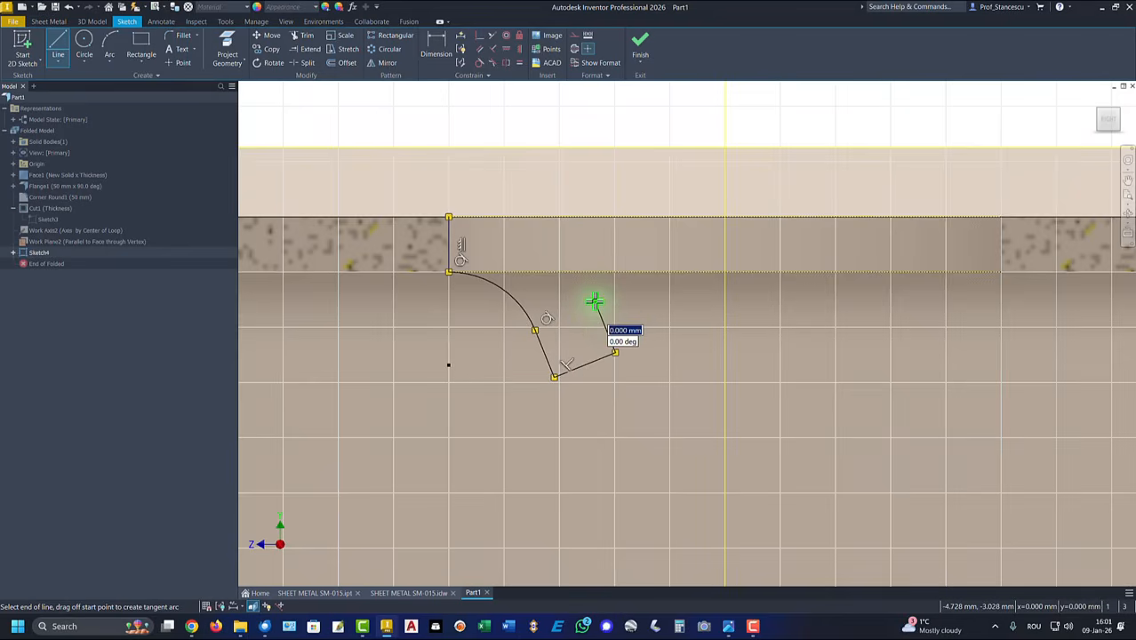
left_click_drag(614, 353, 450, 218)
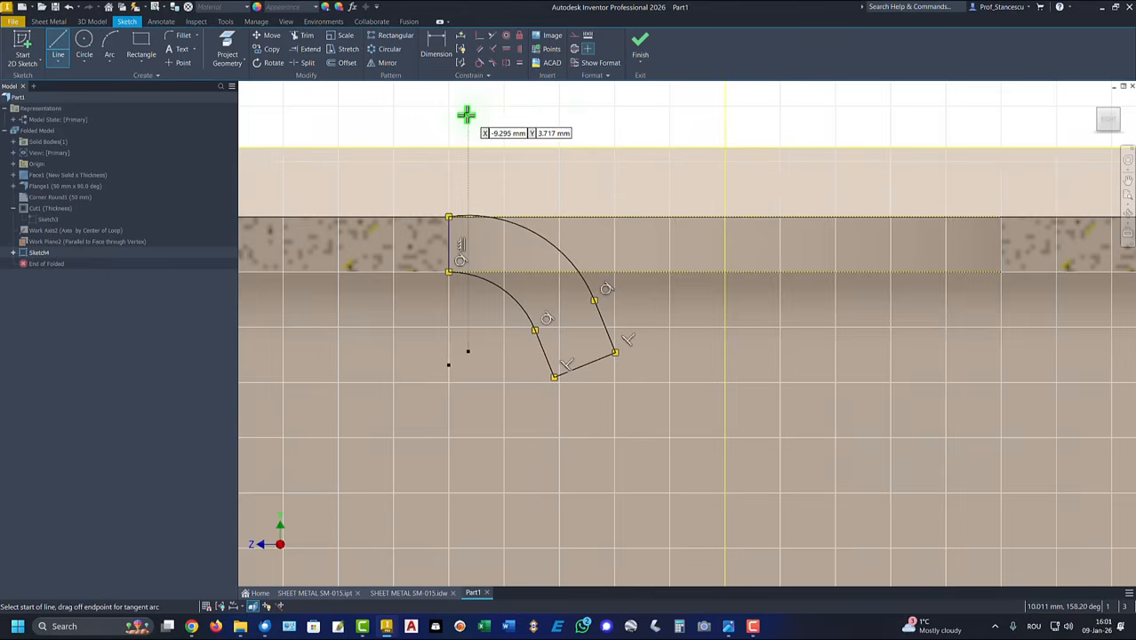
Constrain the outer arc perpendicular to the vertical line and make the two arc centres coincident.
left_click(494, 49)
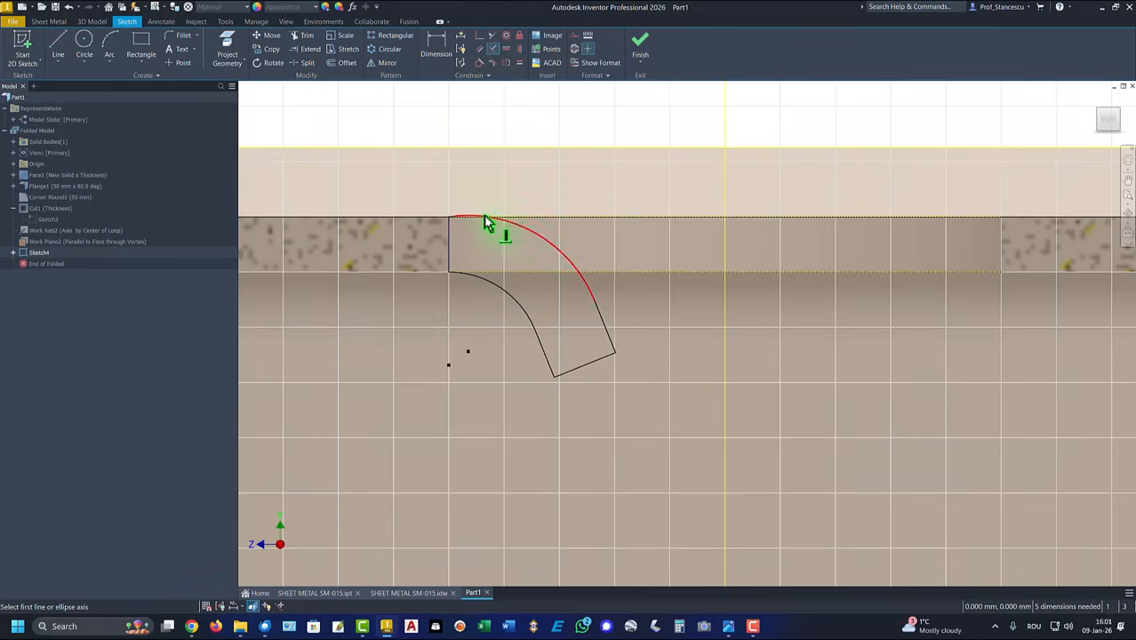
left_click(484, 218)
left_click(449, 238)
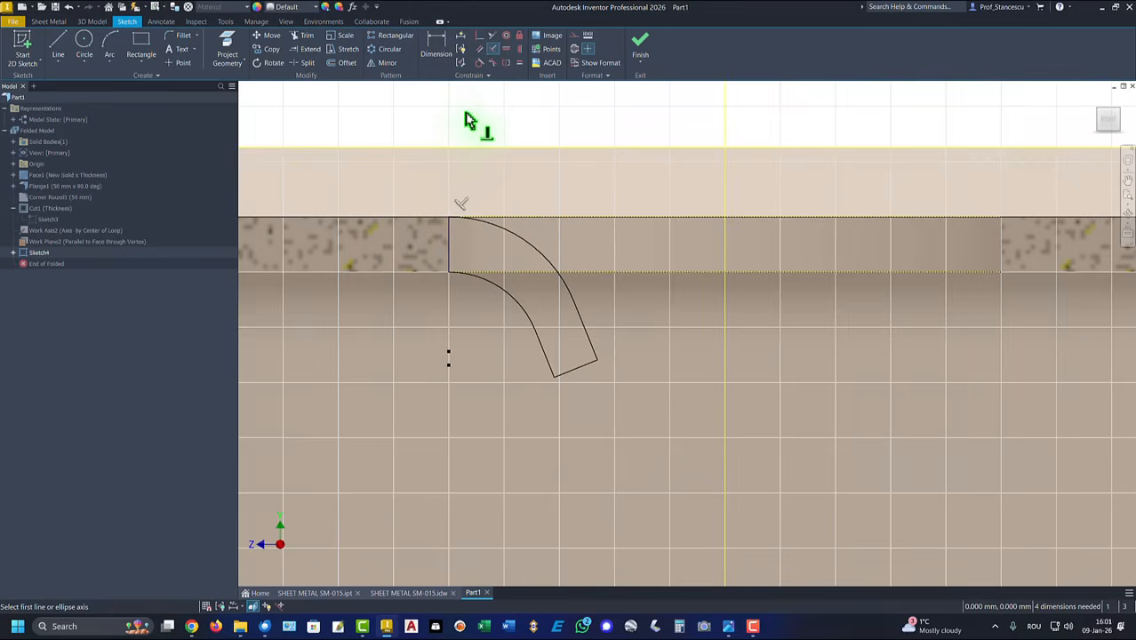
left_click(478, 40)
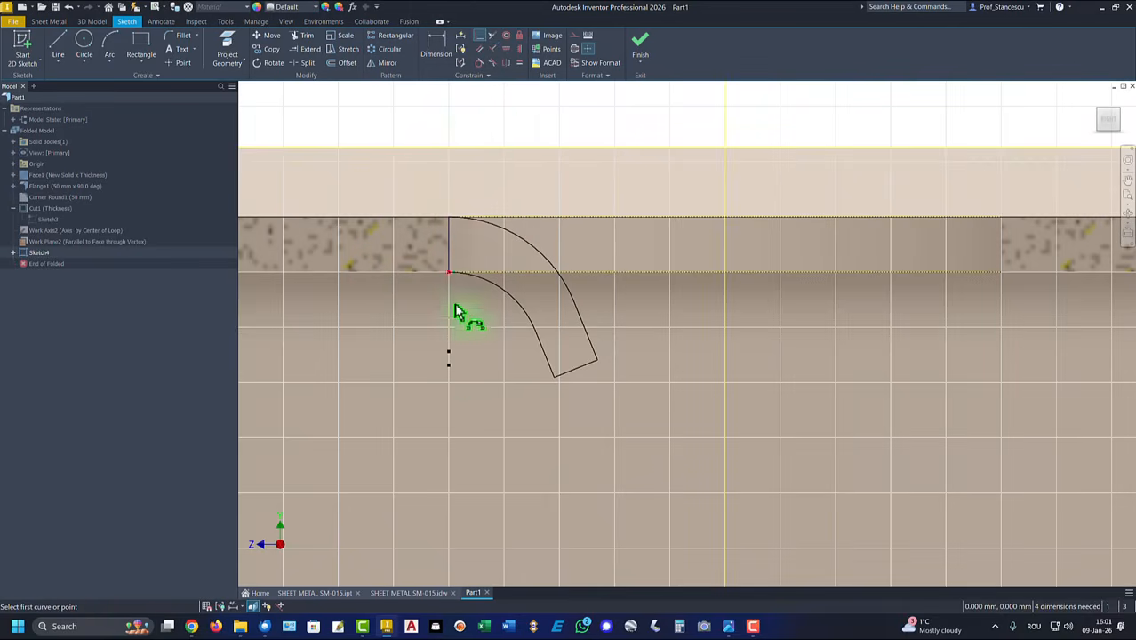
left_click(449, 359)
left_click(449, 374)
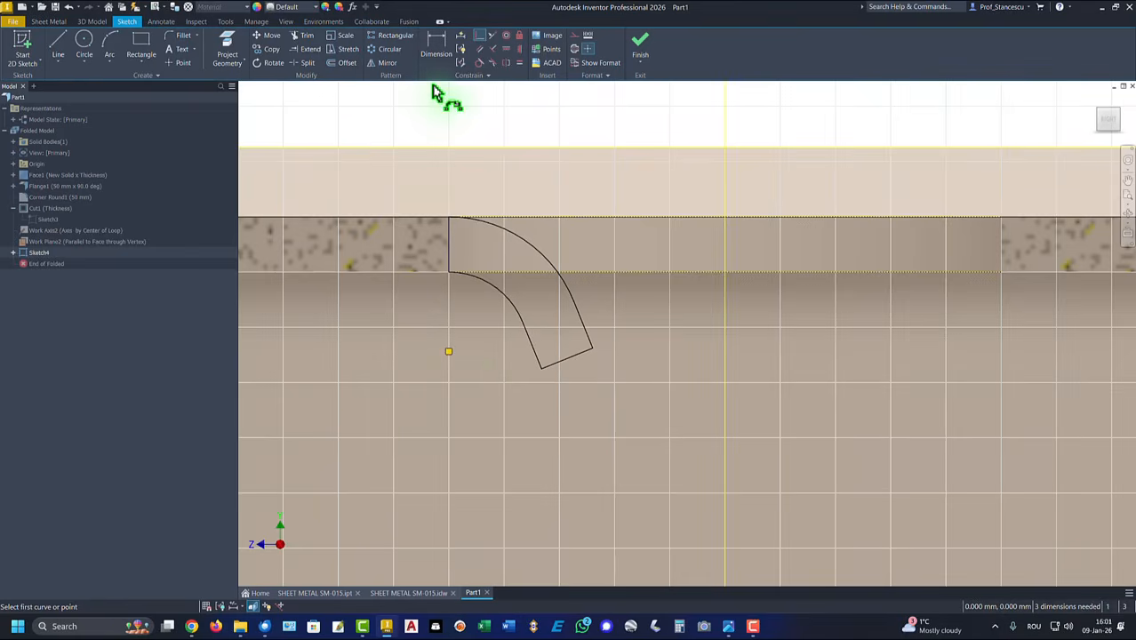
Dimension the inner arc of the hole profile with a 2 mm radius.
left_click(436, 42)
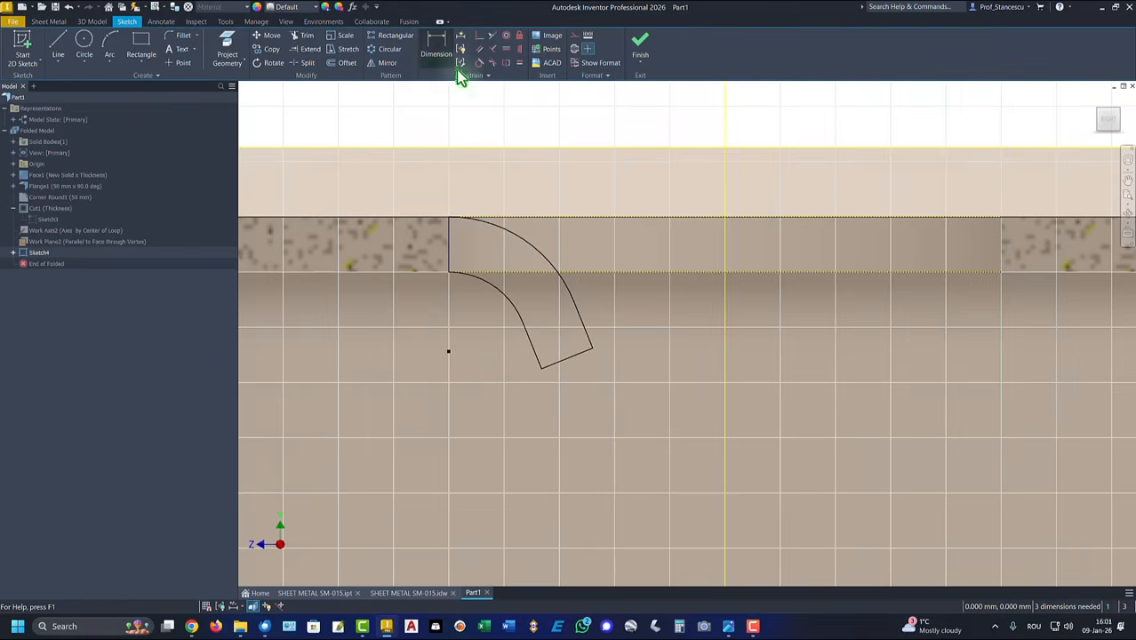
left_click(502, 300)
left_click(479, 318)
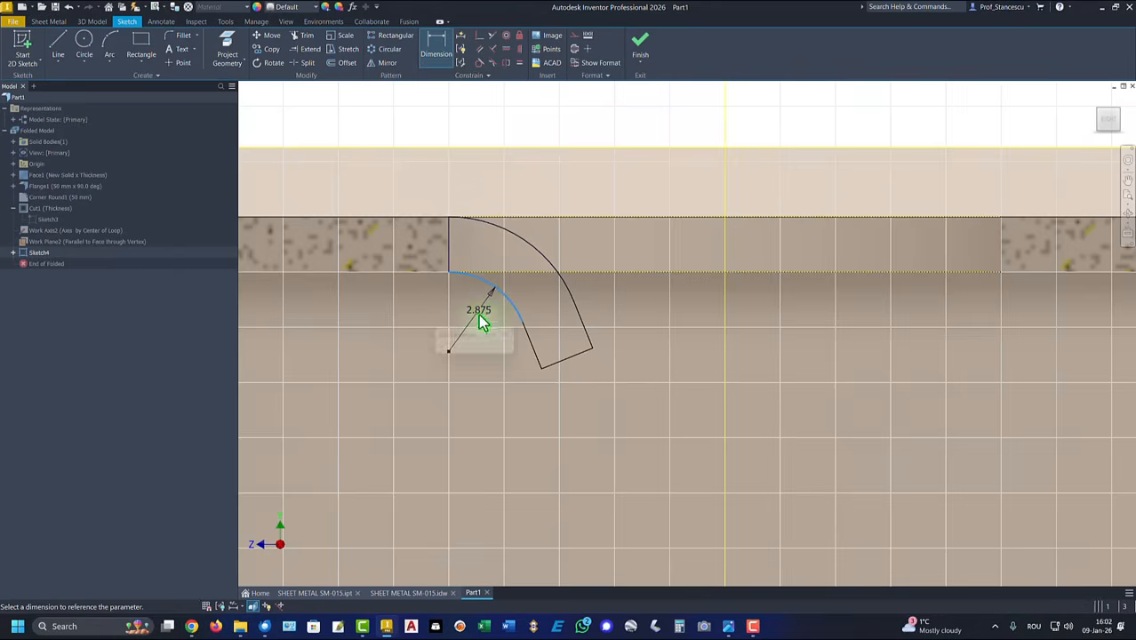
type("2")
key("Return")
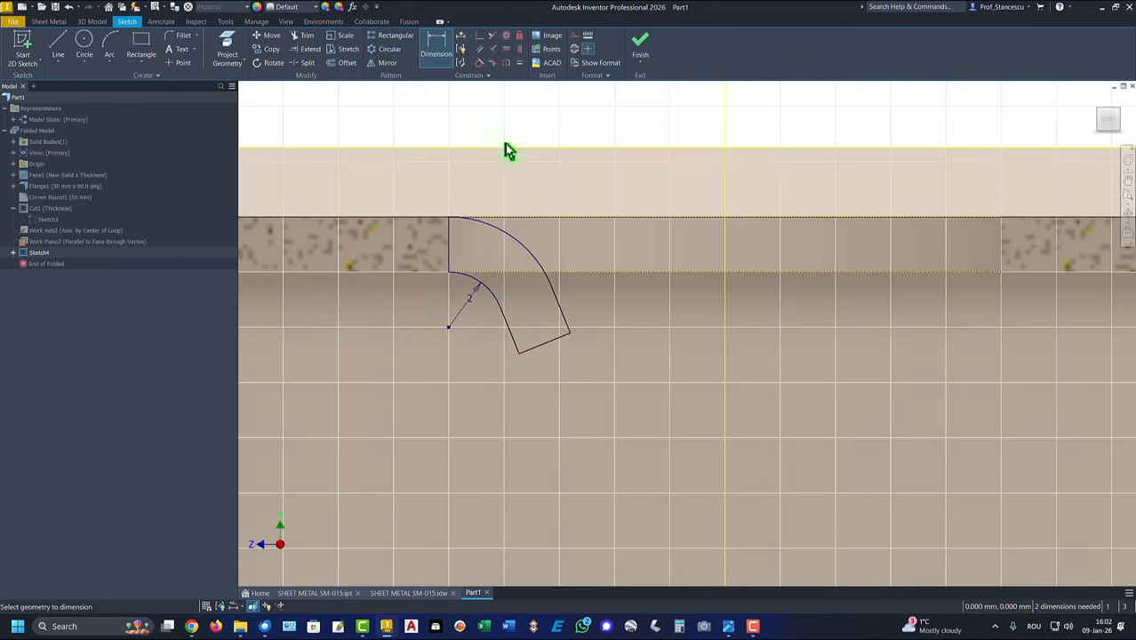
Dimension the depth from the projected upper edge down to the outer corner of the profile's end line as 3 mm.
left_click(569, 336)
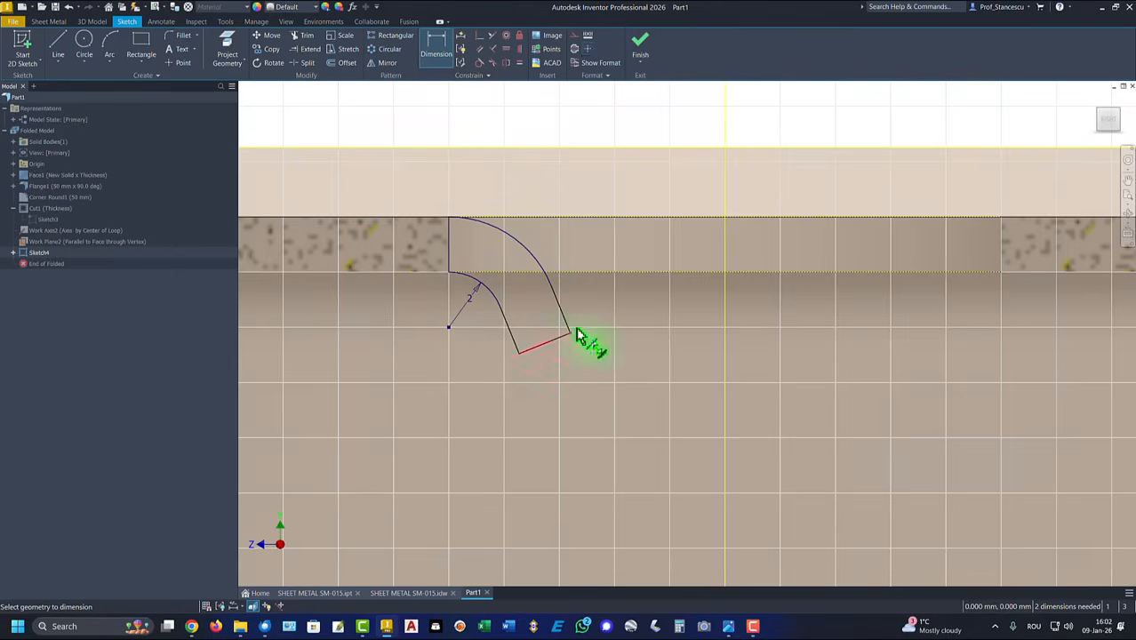
left_click(616, 223)
left_click(658, 299)
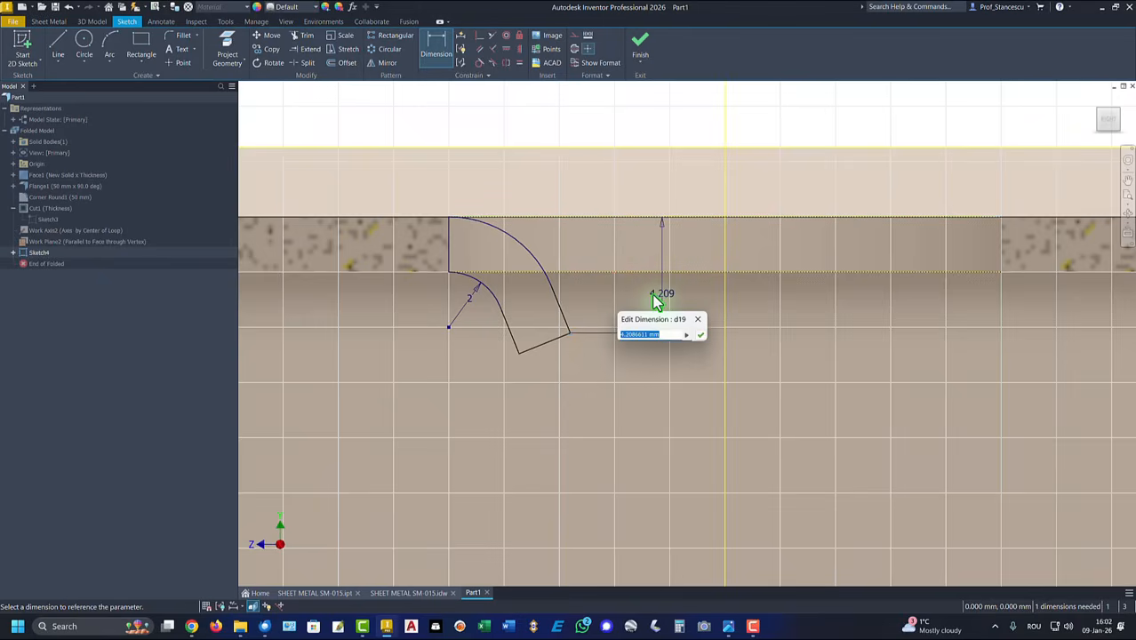
key("Return")
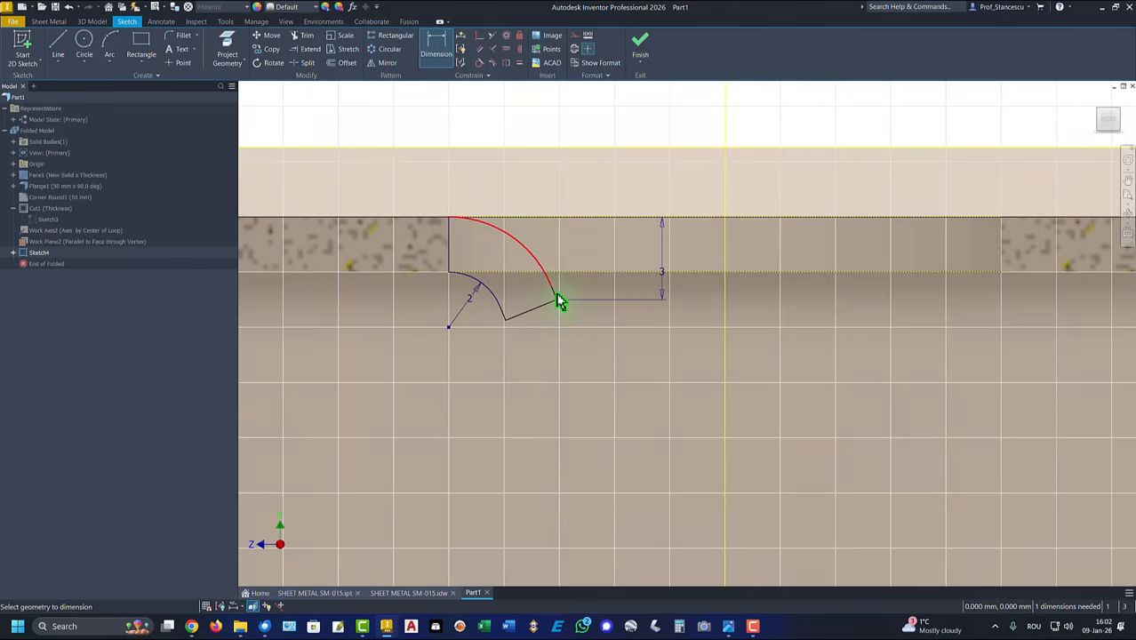
Dimension the angle between the profile's short outer tangent line and the hole's projected axis as 30°.
scroll(555, 298, "up", 3)
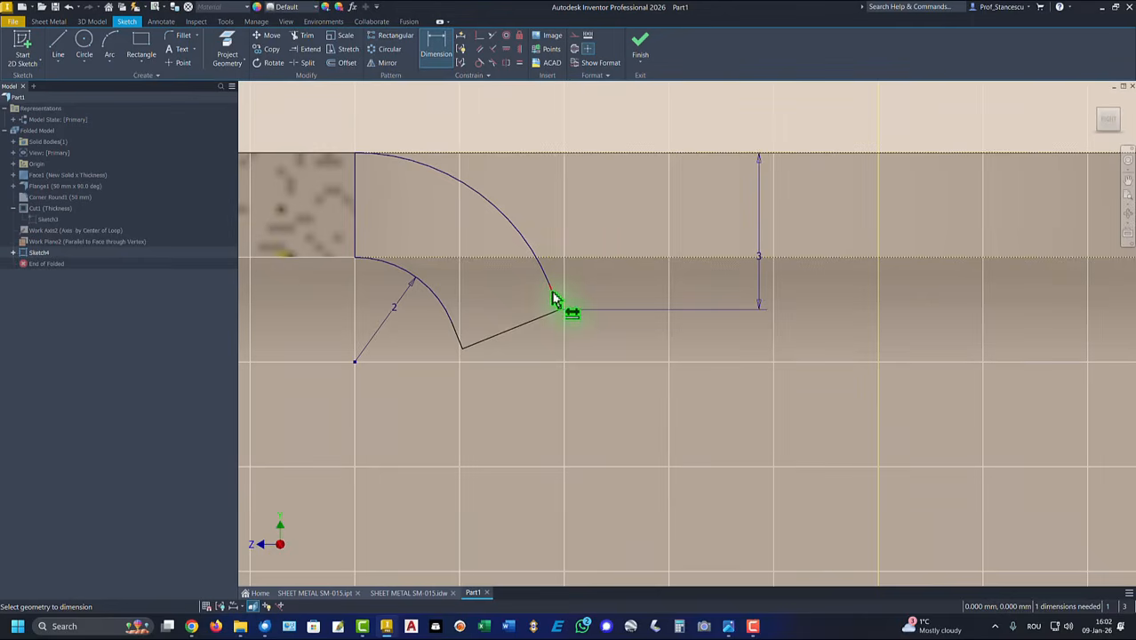
left_click(552, 292)
scroll(565, 298, "down", 2)
left_click(612, 300)
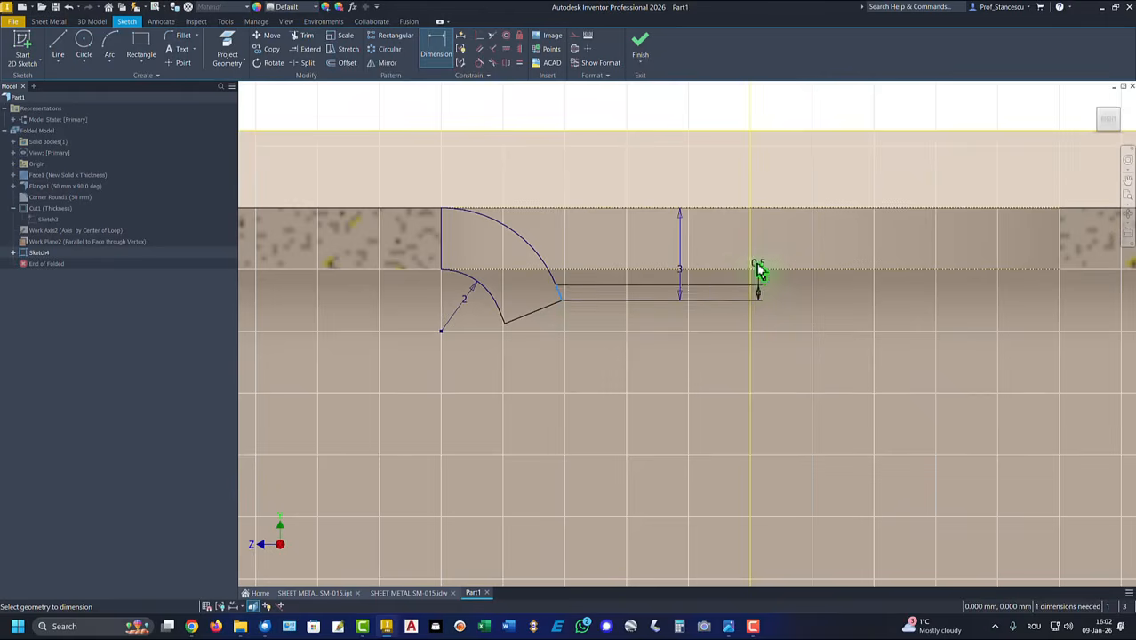
left_click(749, 262)
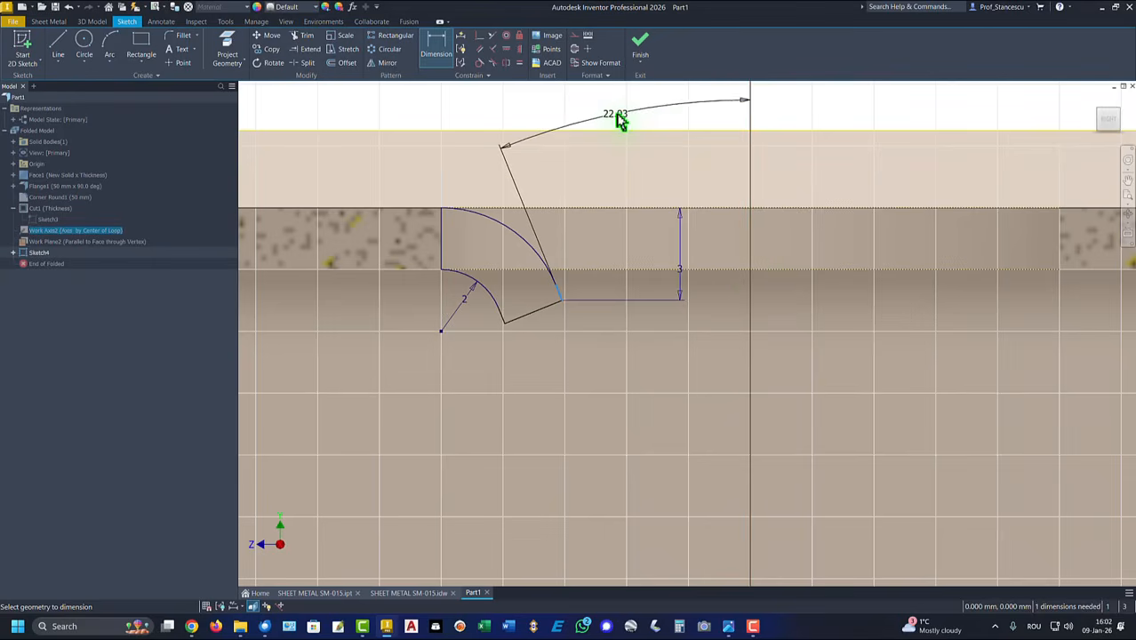
left_click(621, 121)
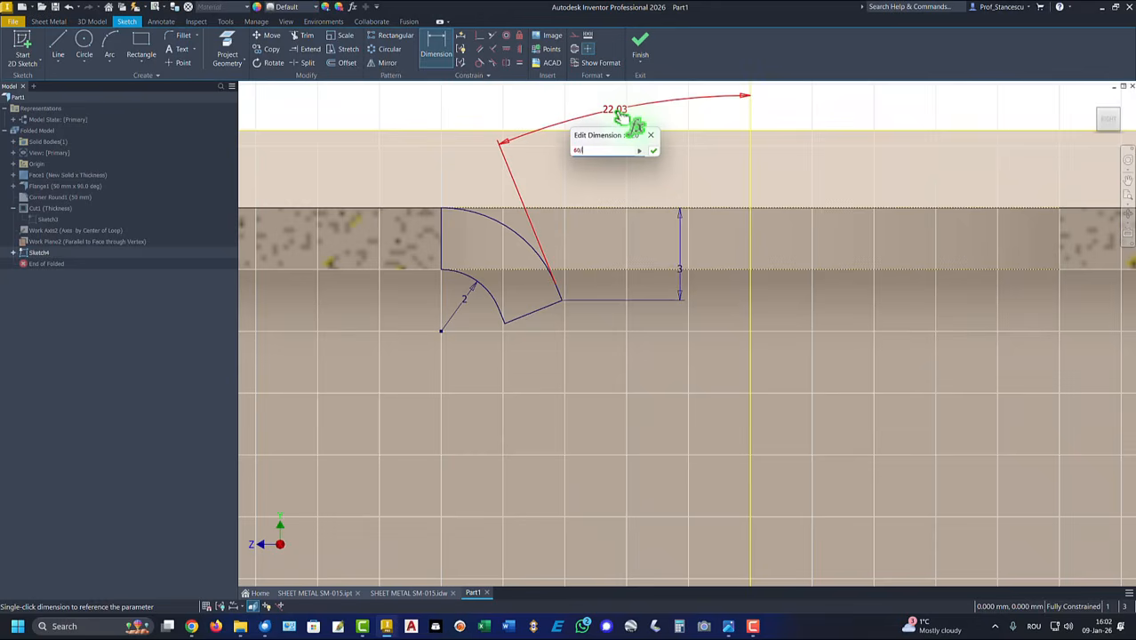
type("30")
key("Return")
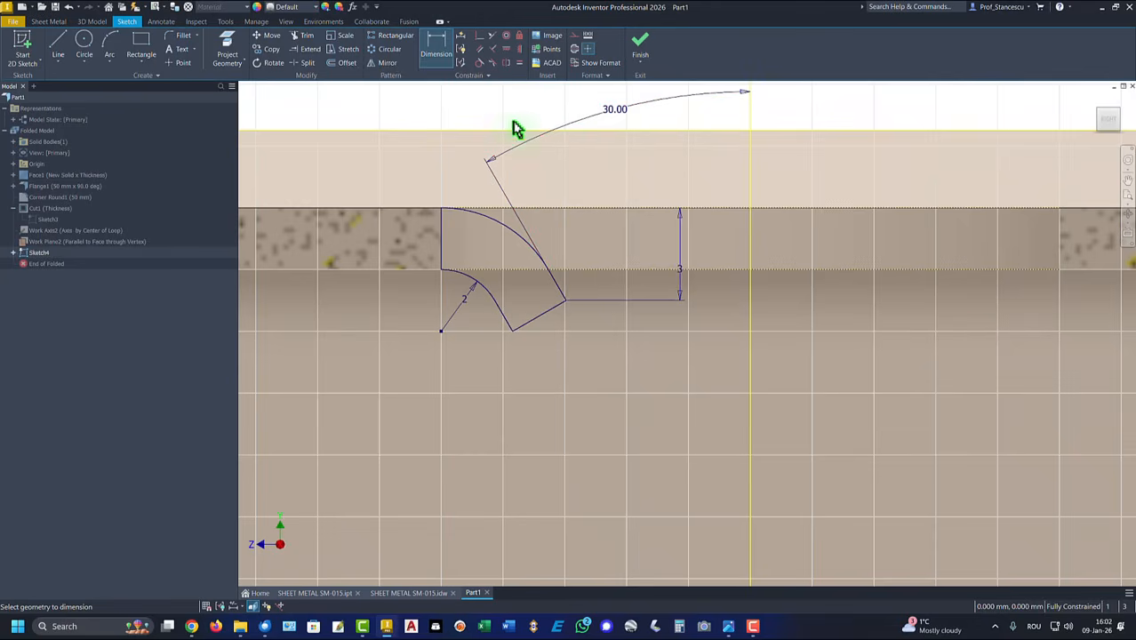
key("Escape")
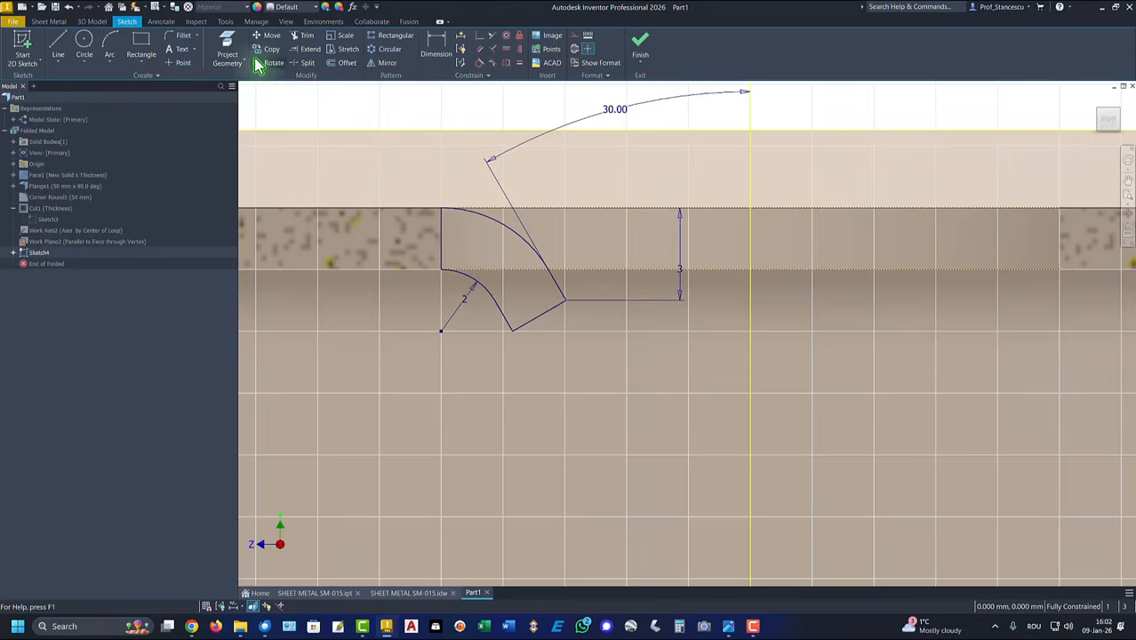
Hide the hole's work axis and convert its projected line in the sketch to a centerline.
left_click(228, 53)
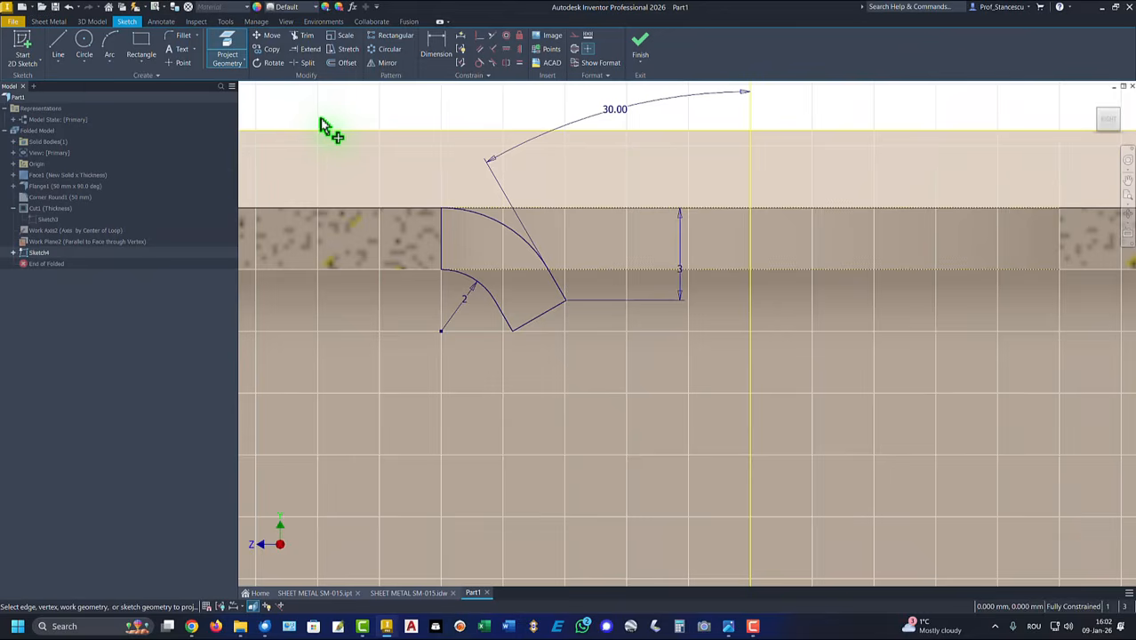
key("Escape")
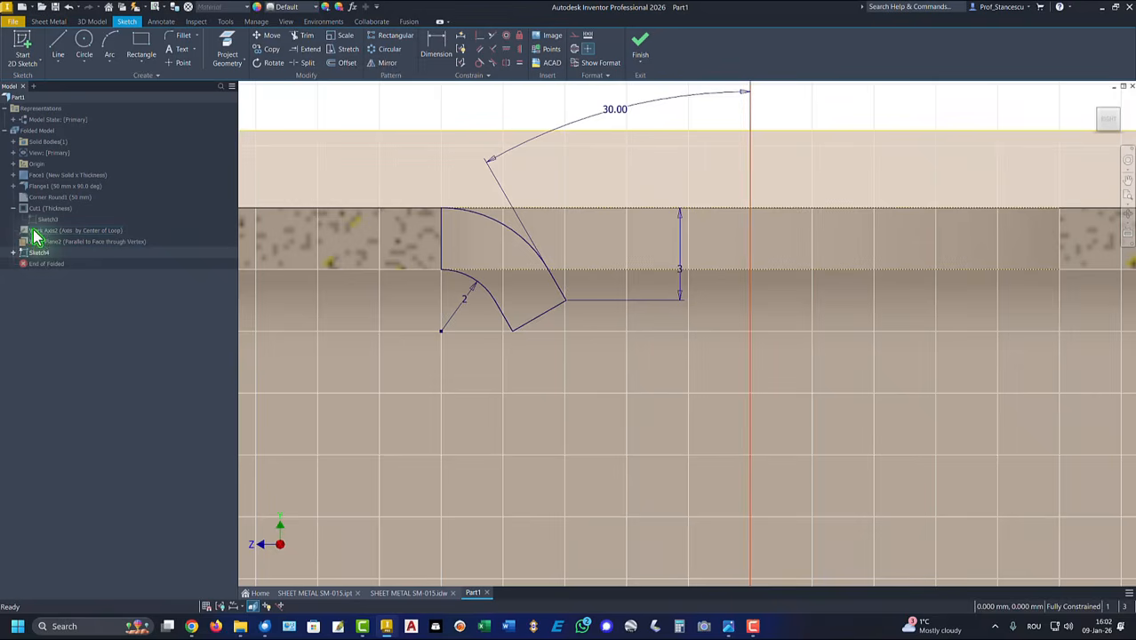
right_click(33, 236)
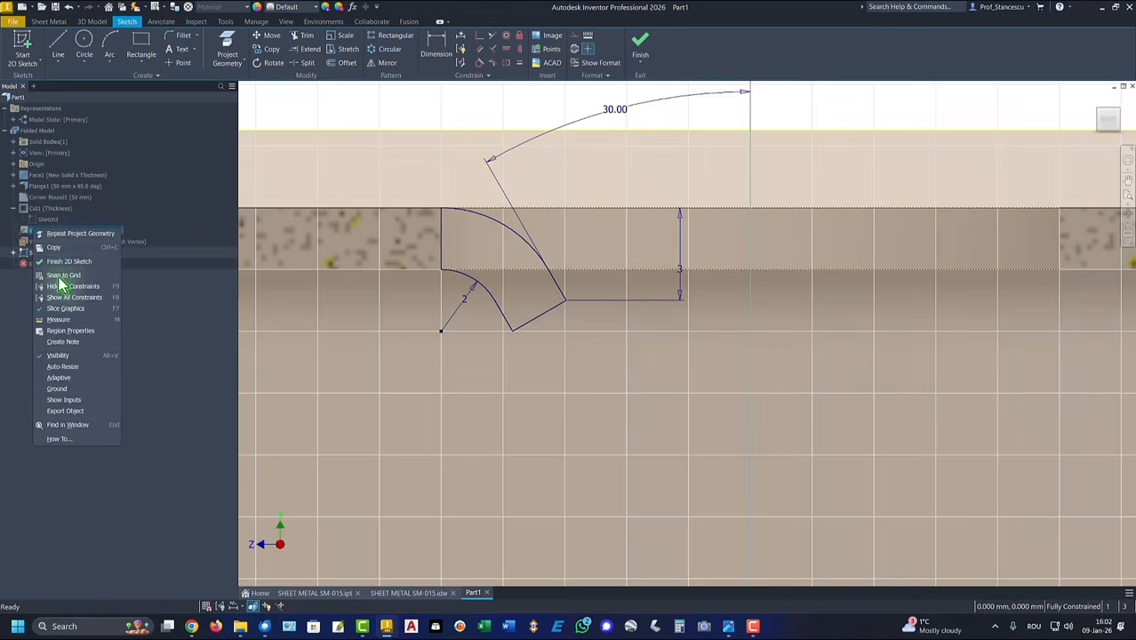
left_click(57, 356)
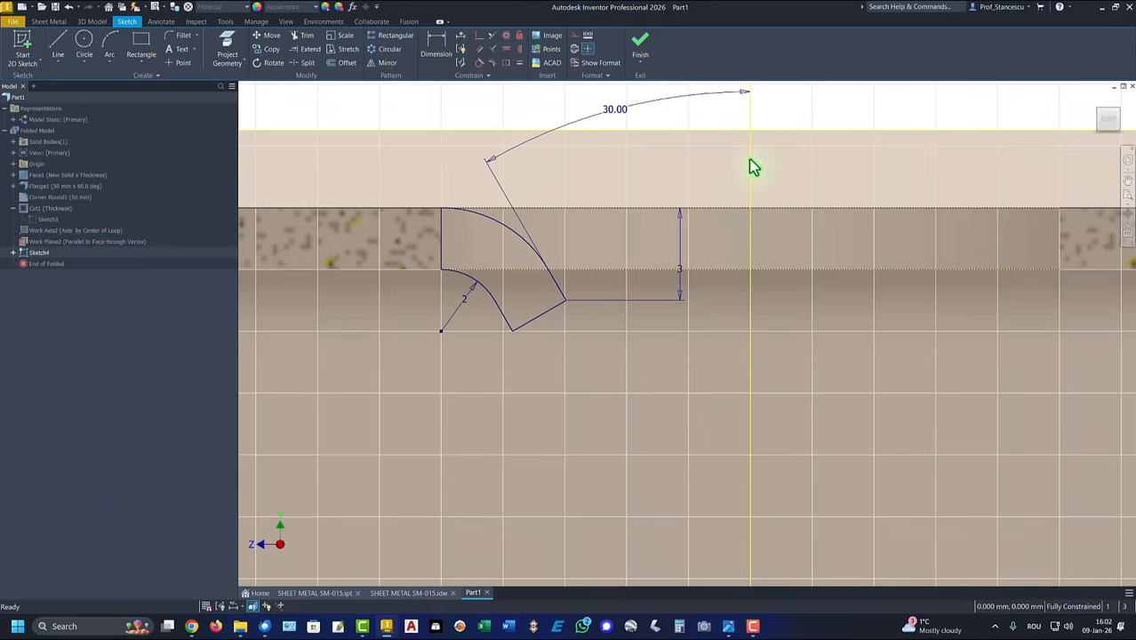
left_click(752, 123)
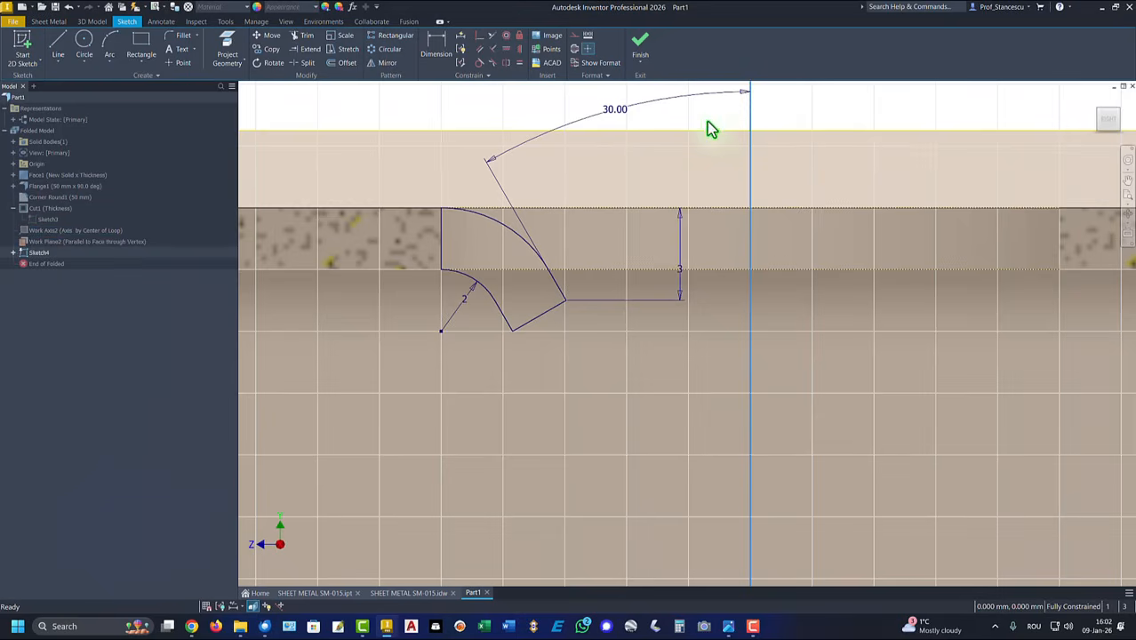
left_click(575, 49)
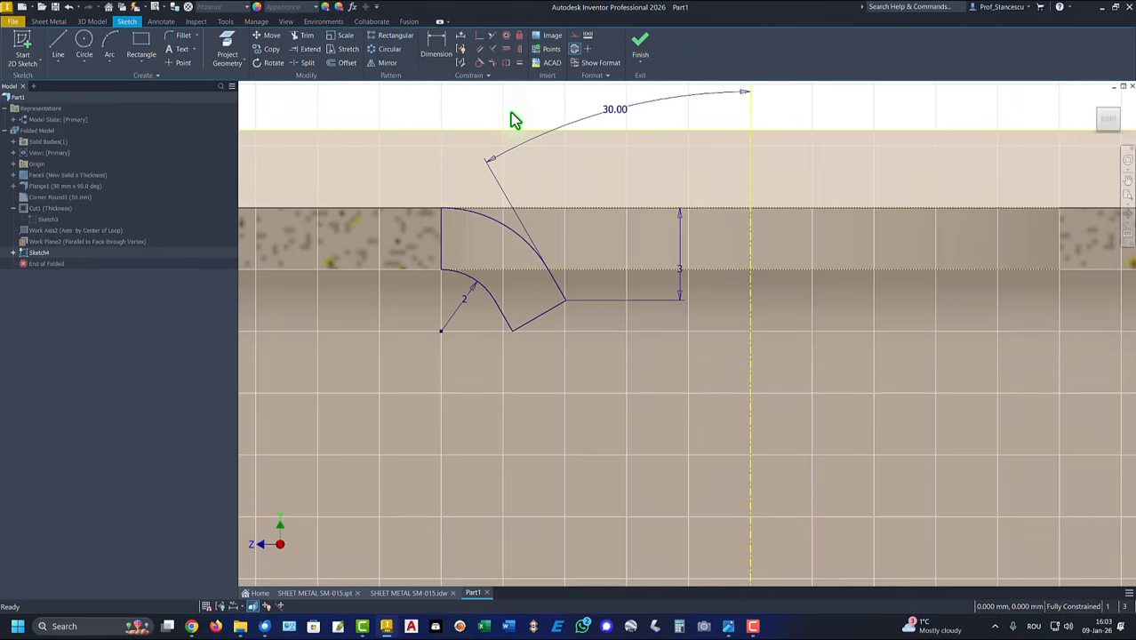
Finish the sketch and hide the vertical work plane through the hole.
left_click(640, 44)
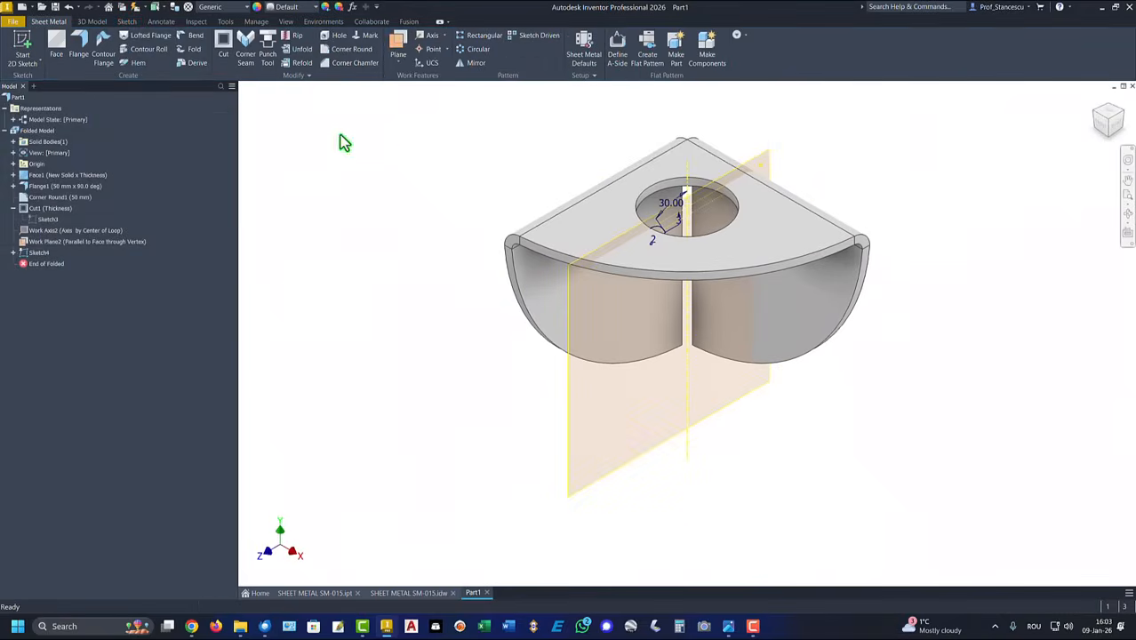
left_click(598, 487)
right_click(604, 481)
left_click(632, 496)
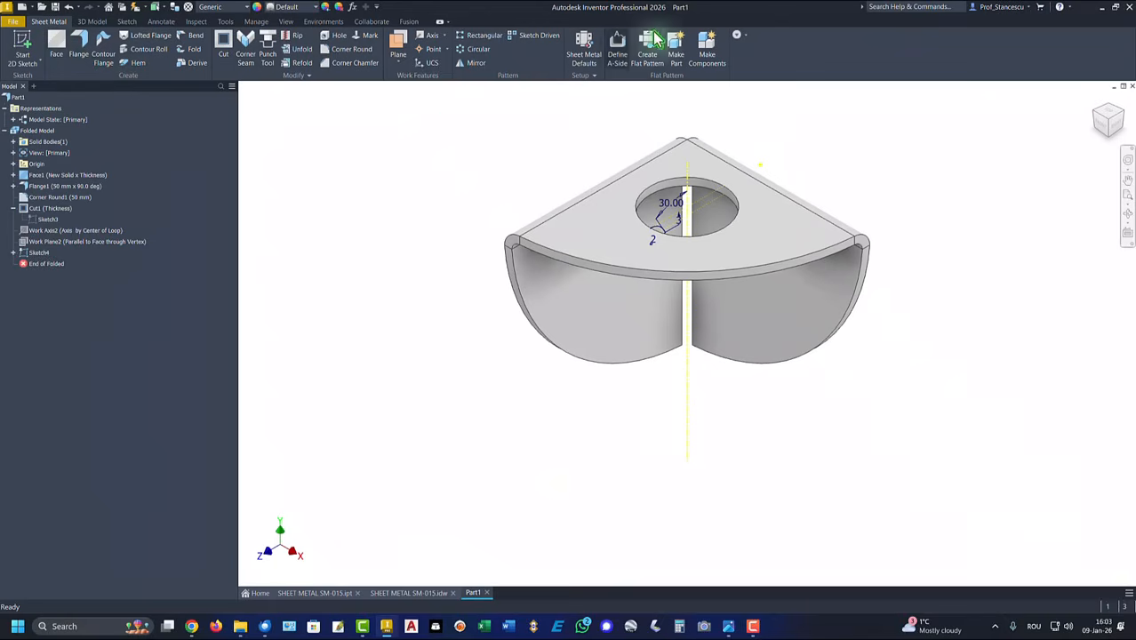
Revolve the hole profile a full 360° about the centerline and join it to the sheet metal body.
left_click(91, 22)
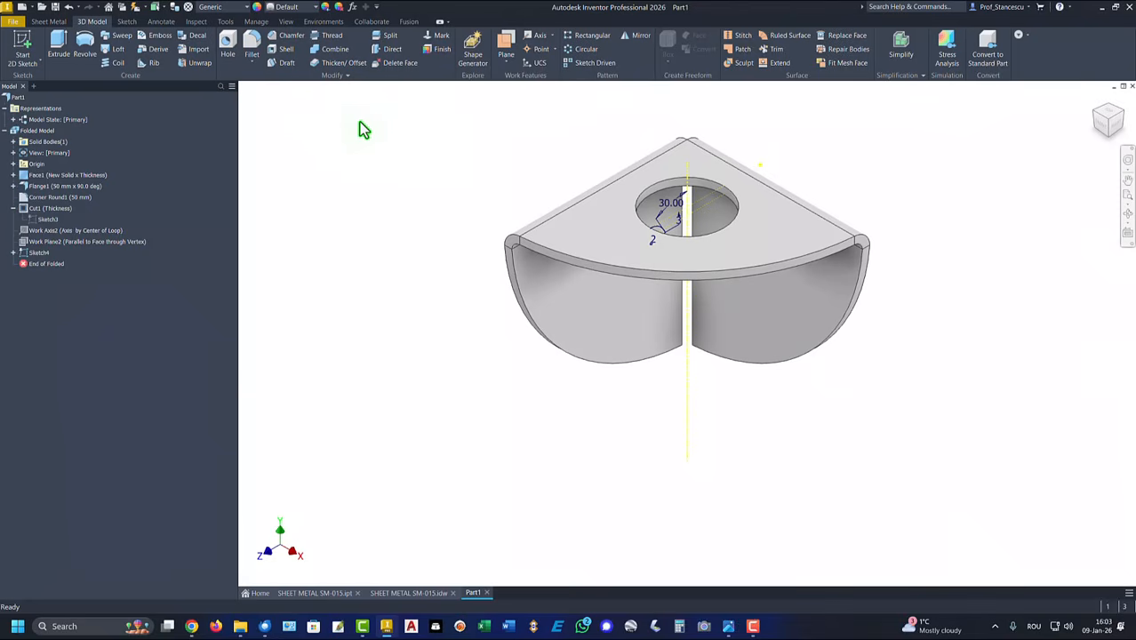
left_click(48, 22)
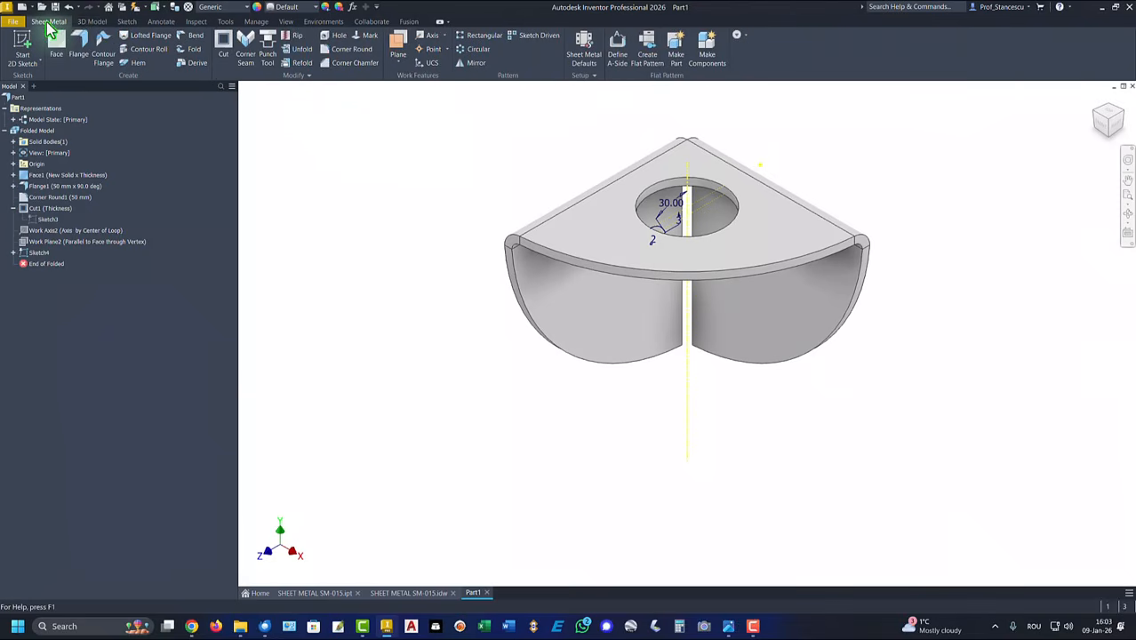
left_click(93, 23)
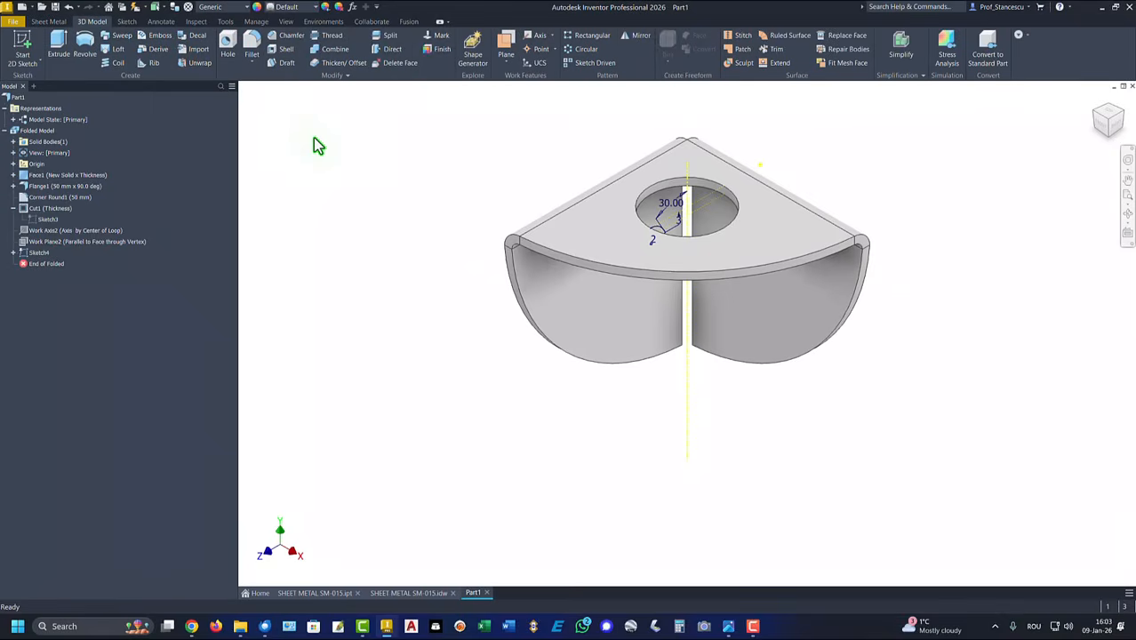
left_click(86, 46)
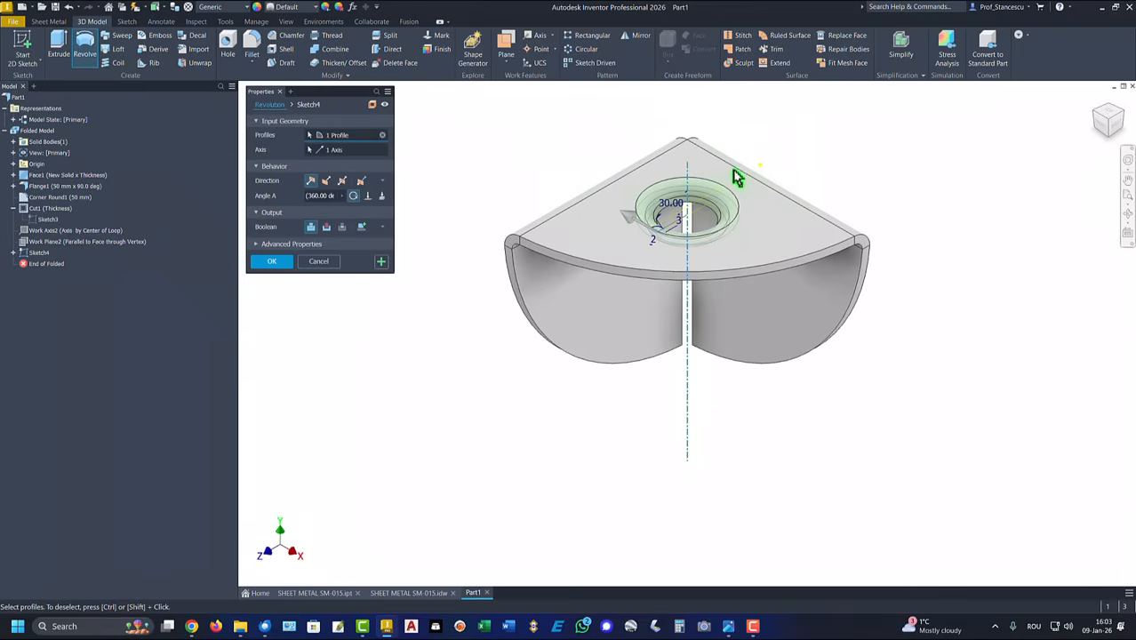
left_click(274, 261)
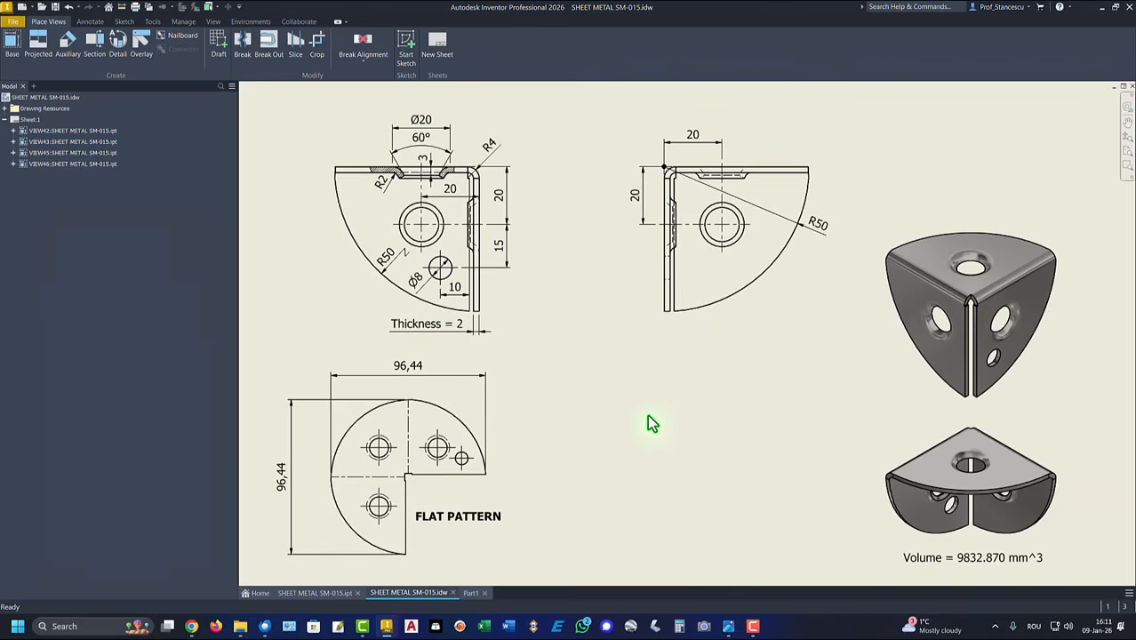
Return to the Part1 model and create a midplane work plane between the quarter-circle face and one adjoining flange.
left_click(470, 593)
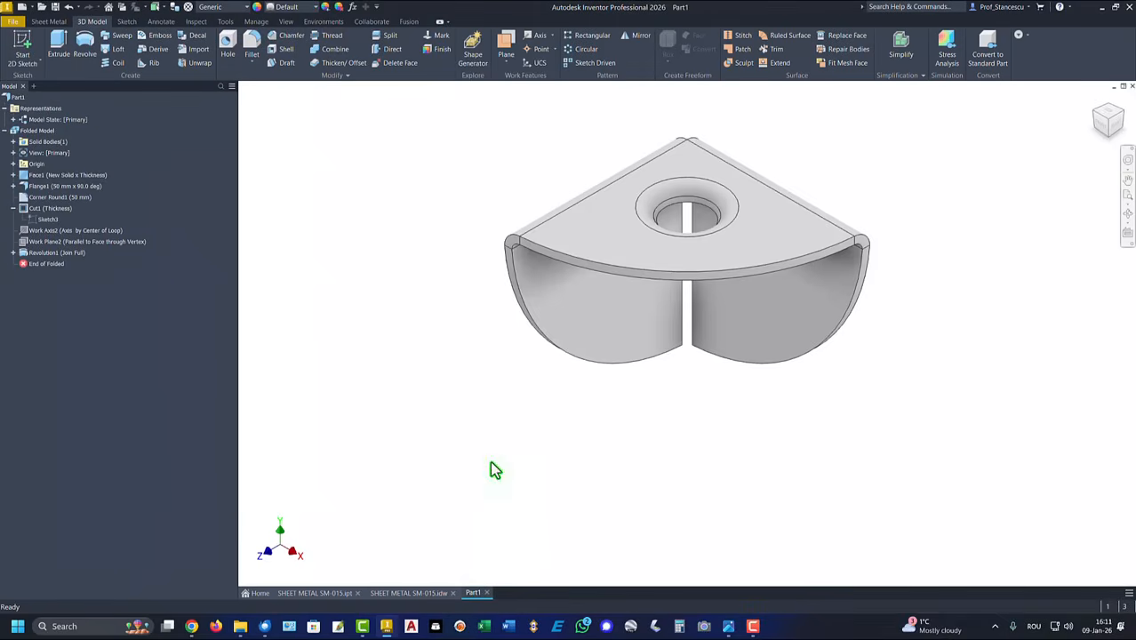
left_click(506, 40)
middle_click_drag(470, 368, 553, 347, "shift")
left_click(554, 347)
middle_click_drag(640, 343, 609, 324, "shift")
left_click(609, 325)
middle_click_drag(452, 311, 505, 135, "shift")
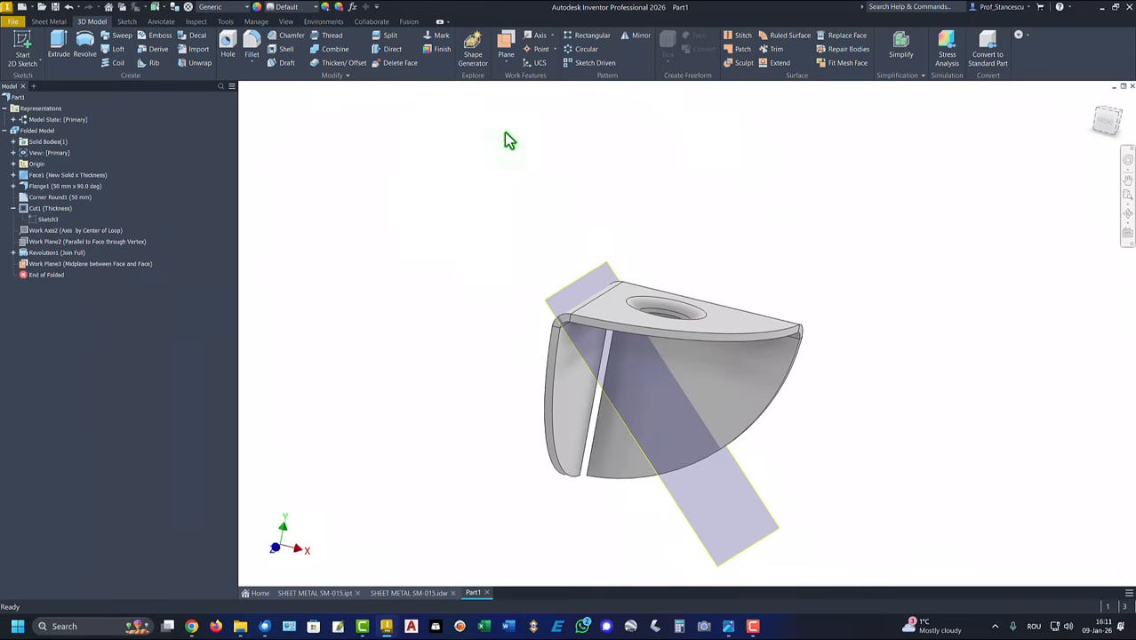
Mirror the circular cut and the revolved hole lip onto the flange about the midplane work plane.
left_click(638, 36)
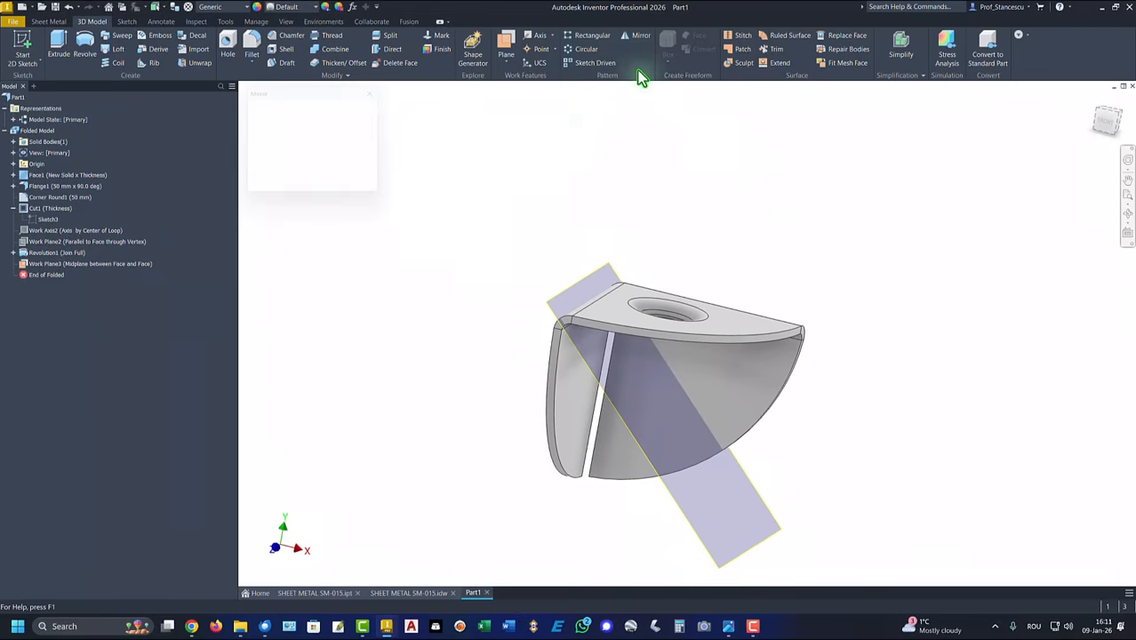
left_click(40, 254)
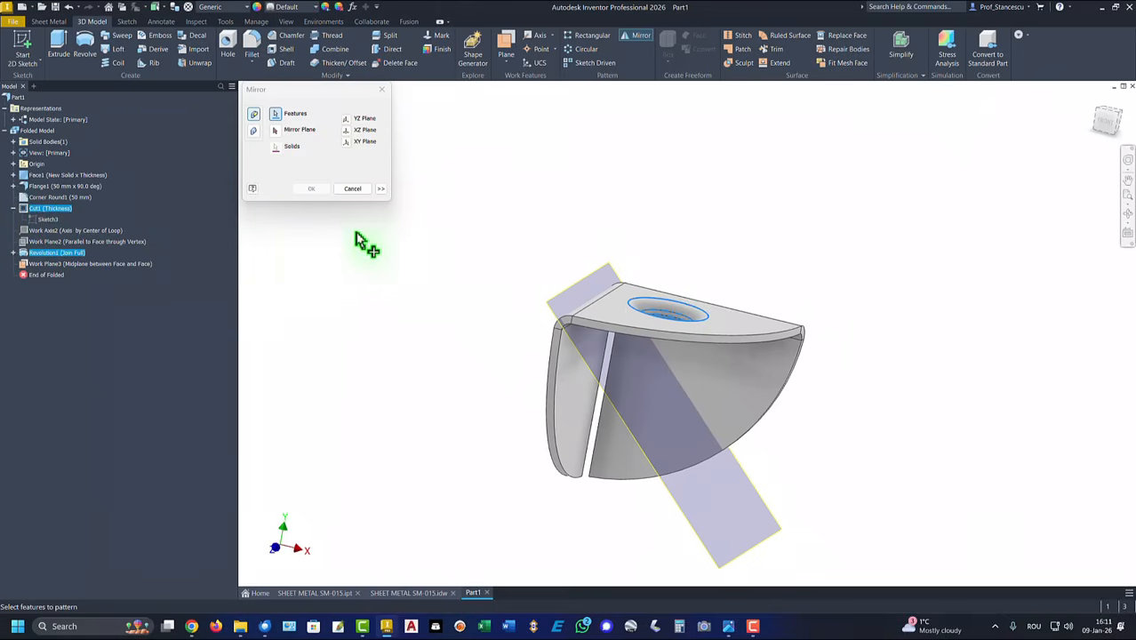
left_click(276, 132)
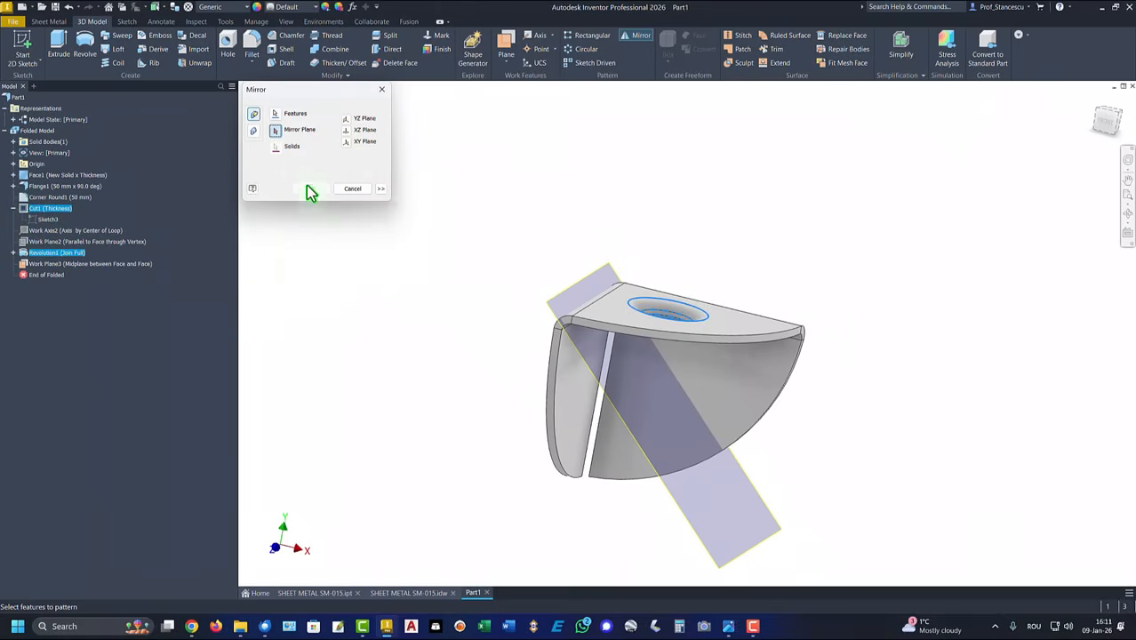
left_click(675, 500)
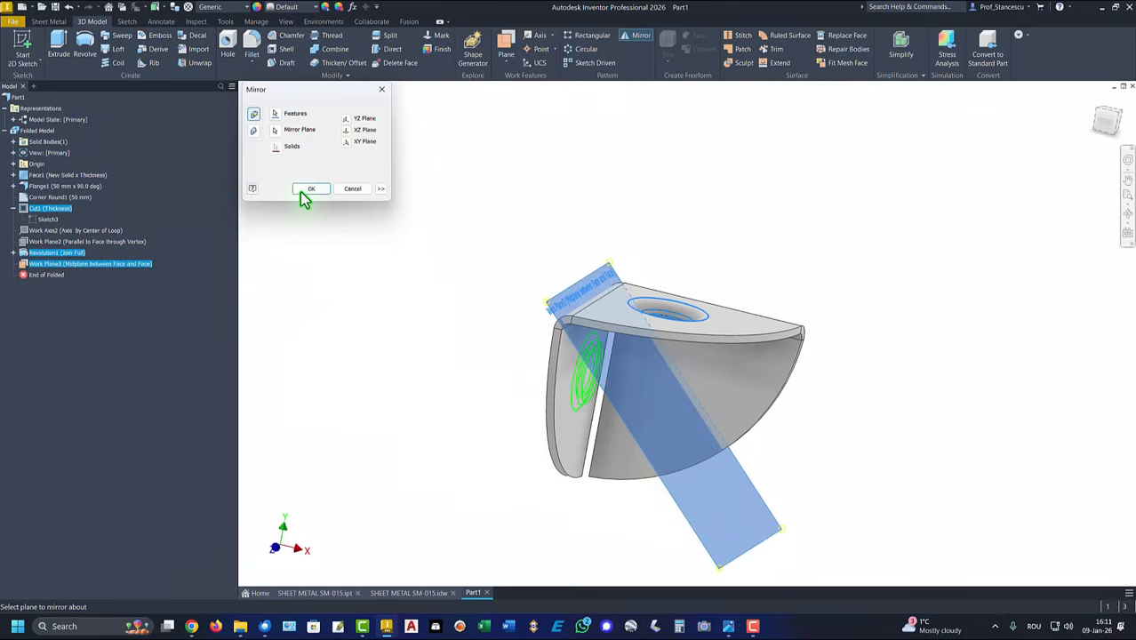
left_click(307, 189)
Hide the midplane work plane used for mirroring the hole.
middle_click_drag(335, 253, 436, 422, "shift")
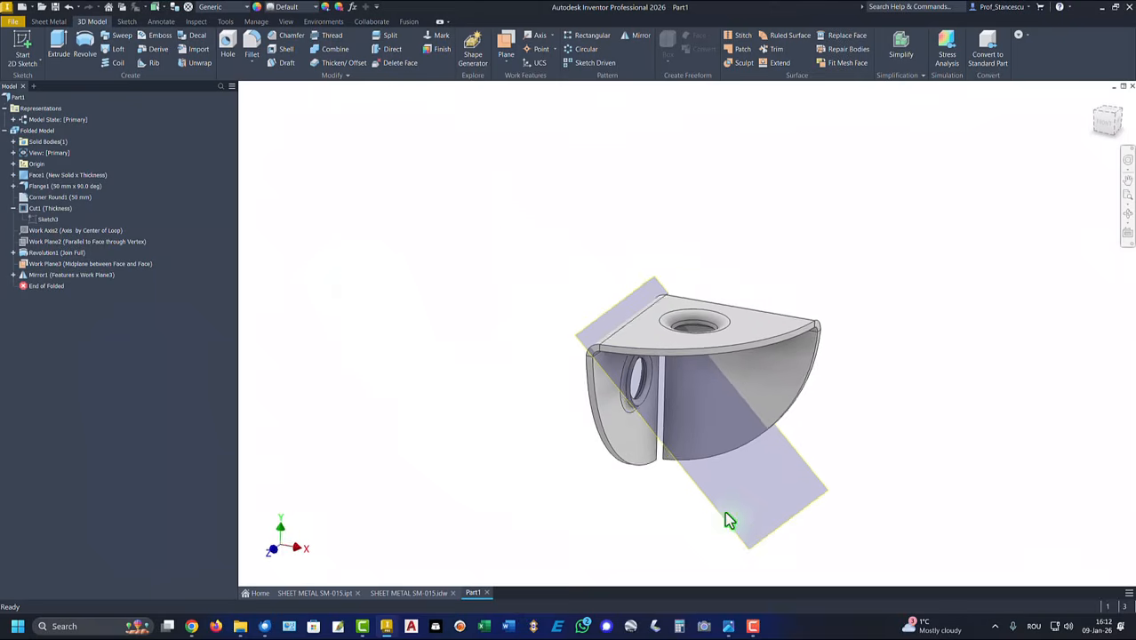
left_click(726, 533)
right_click(730, 534)
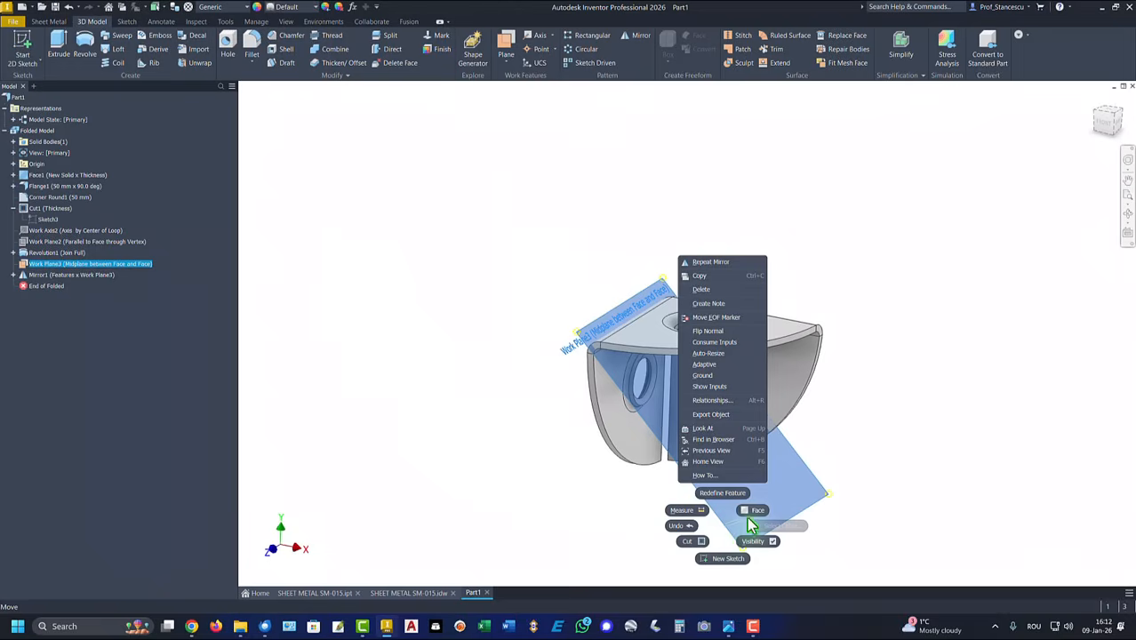
left_click(754, 541)
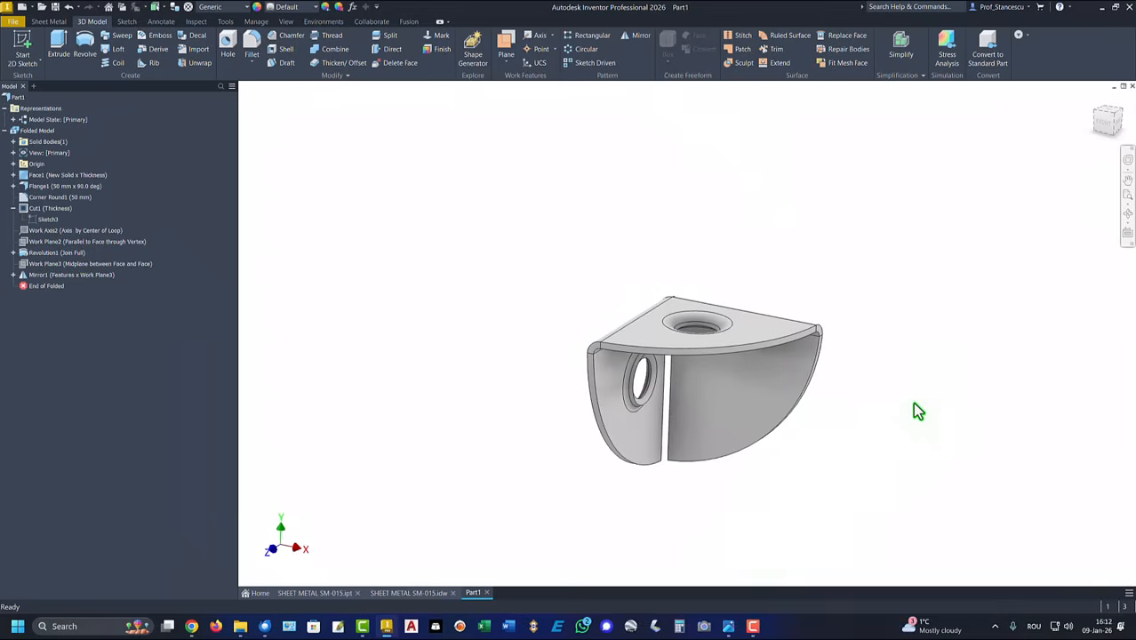
middle_click_drag(914, 404, 873, 310, "shift")
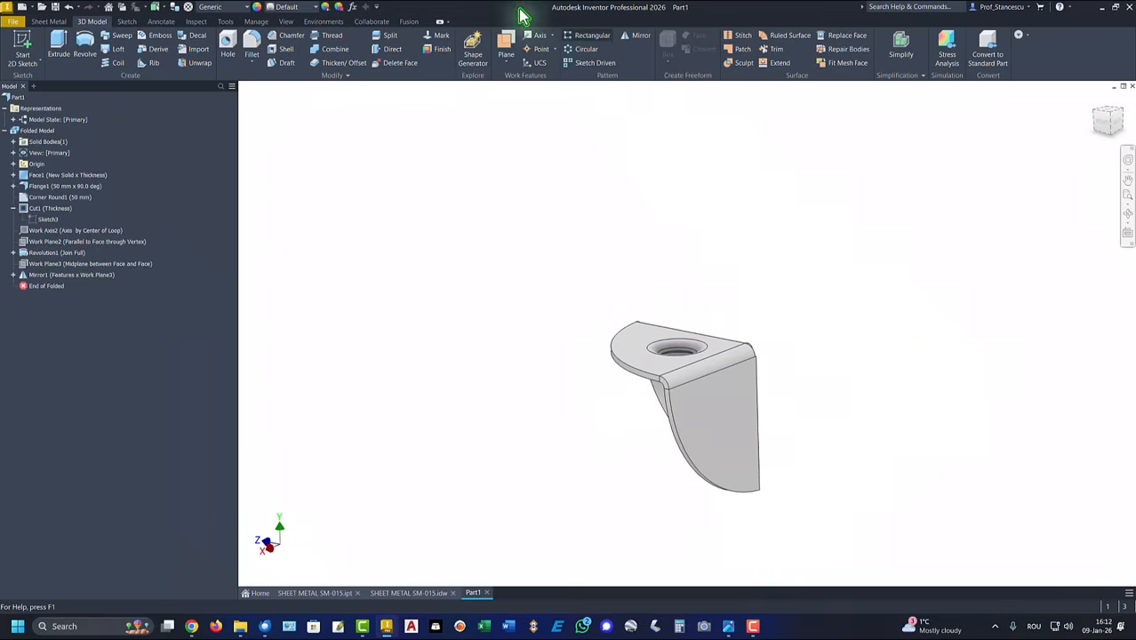
Create a midplane work plane between the quarter-circle face and the remaining flange without a hole.
left_click(506, 47)
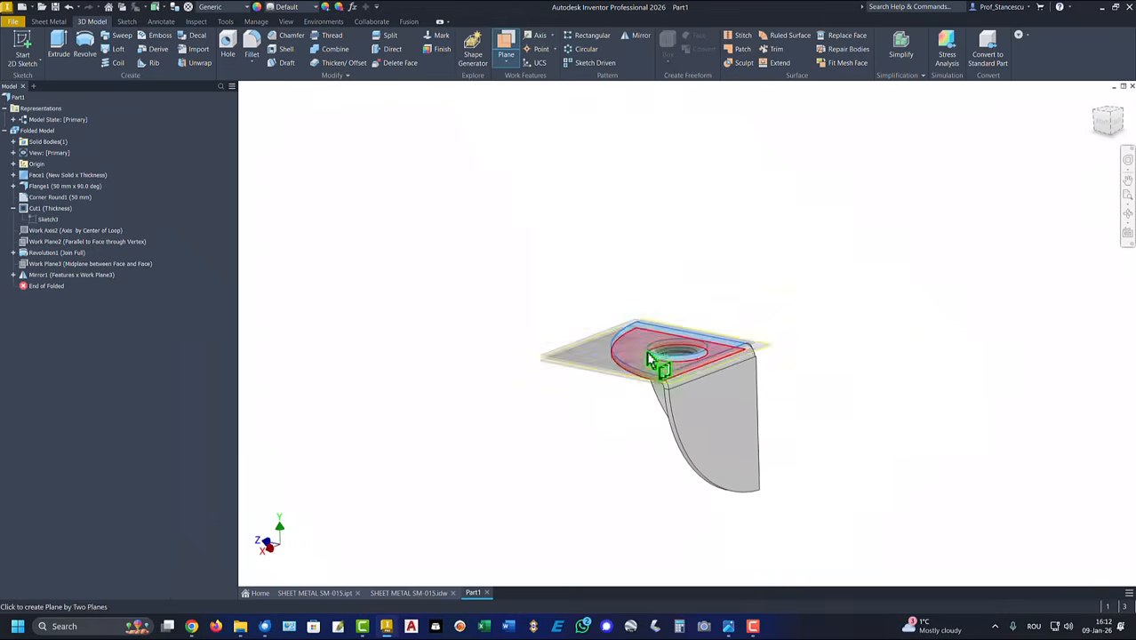
left_click(650, 359)
left_click(723, 426)
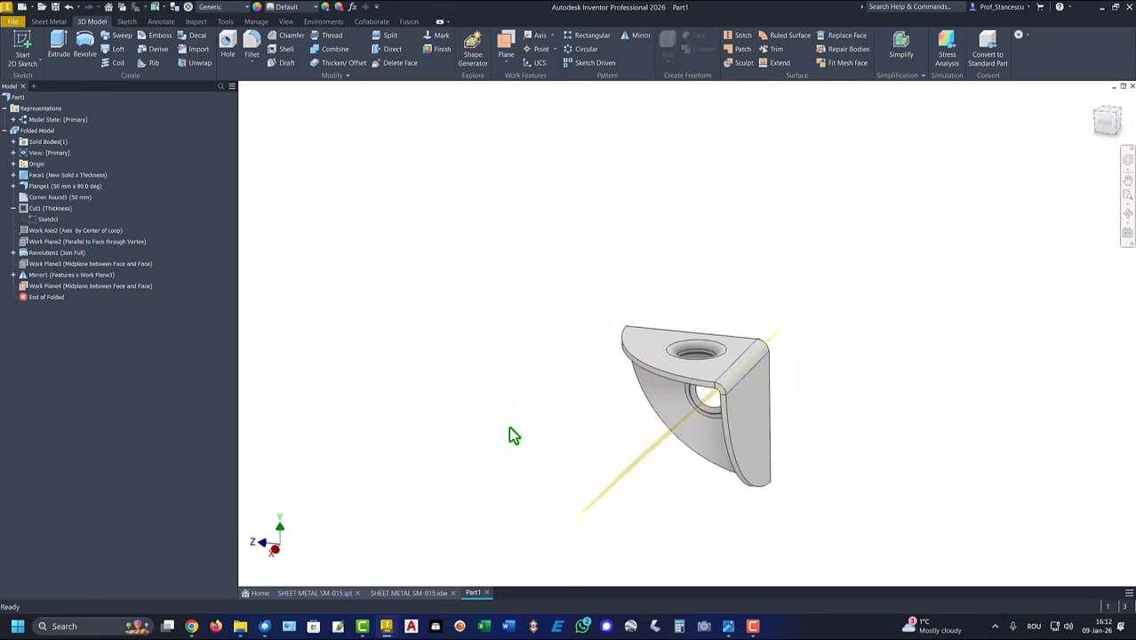
middle_click_drag(510, 429, 541, 439, "shift")
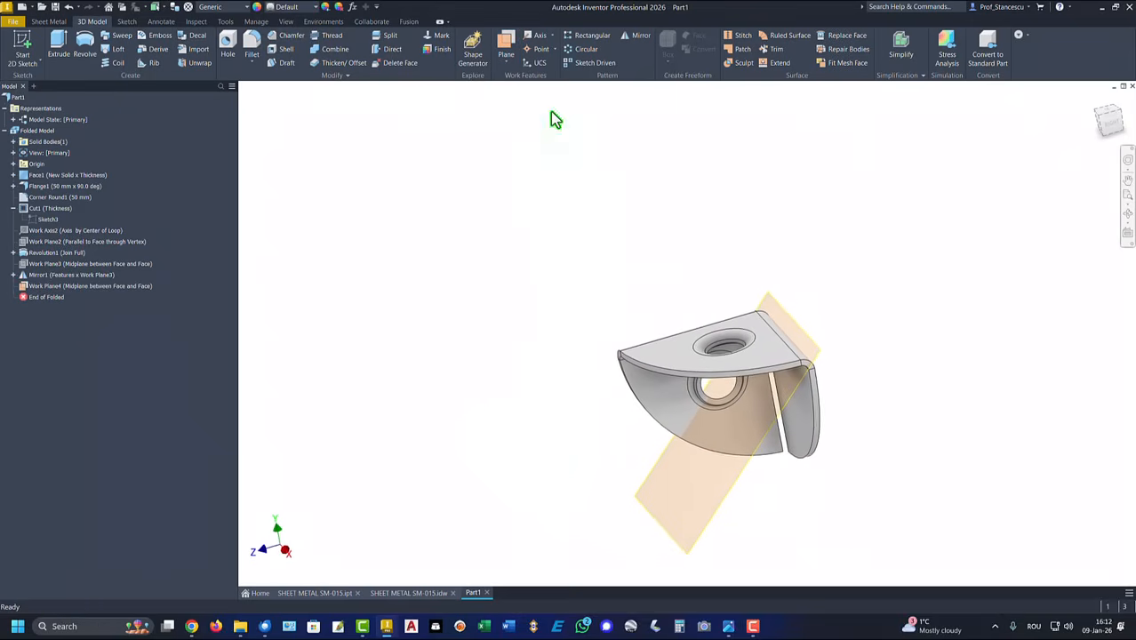
Mirror the circular cut, revolved lip and first mirror feature about the new midplane work plane onto the remaining flange.
left_click(639, 36)
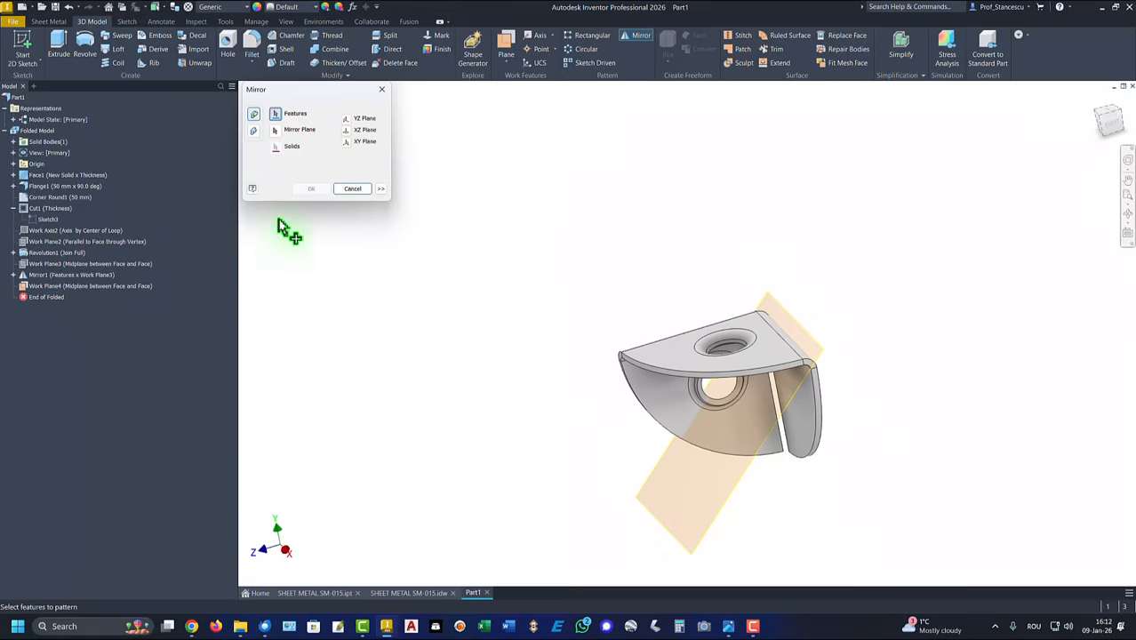
left_click(275, 131)
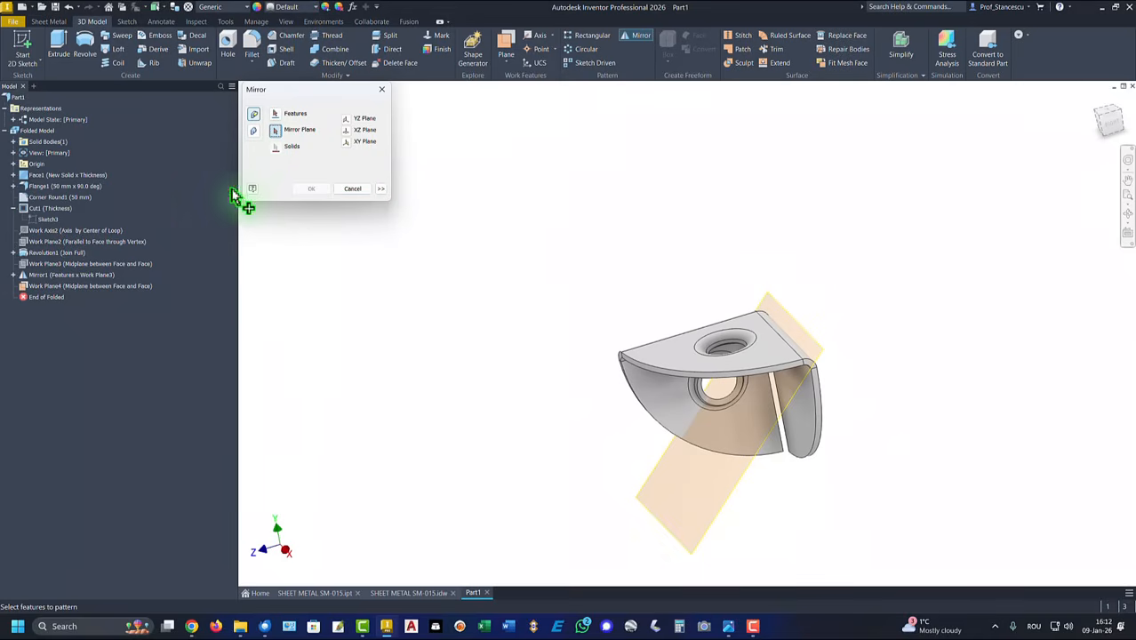
left_click(280, 116)
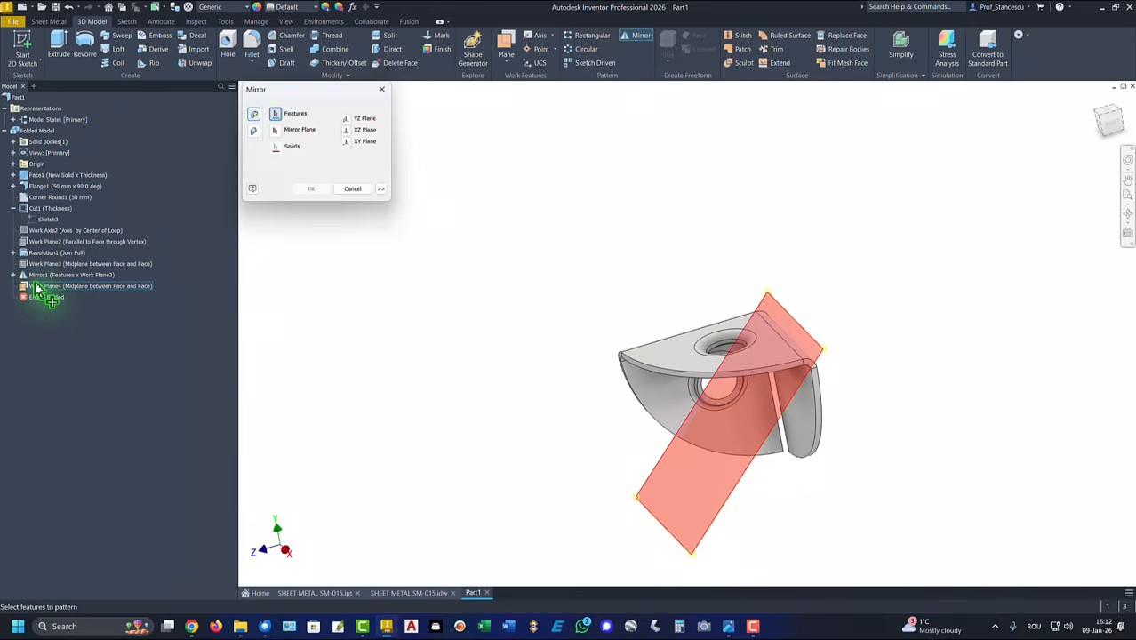
left_click(68, 277)
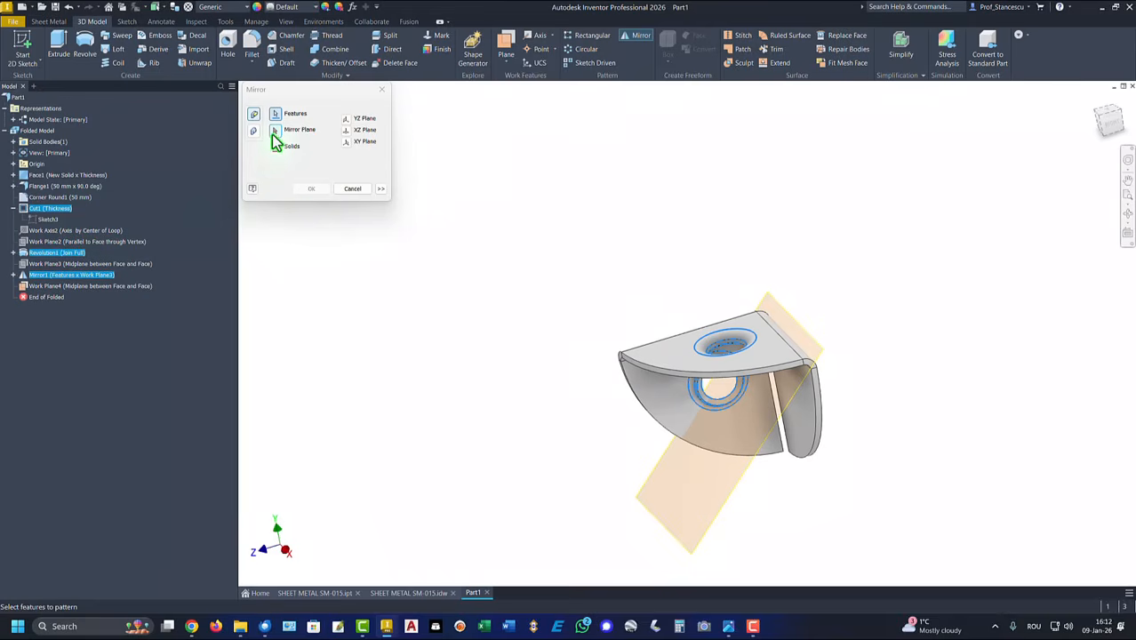
left_click(275, 132)
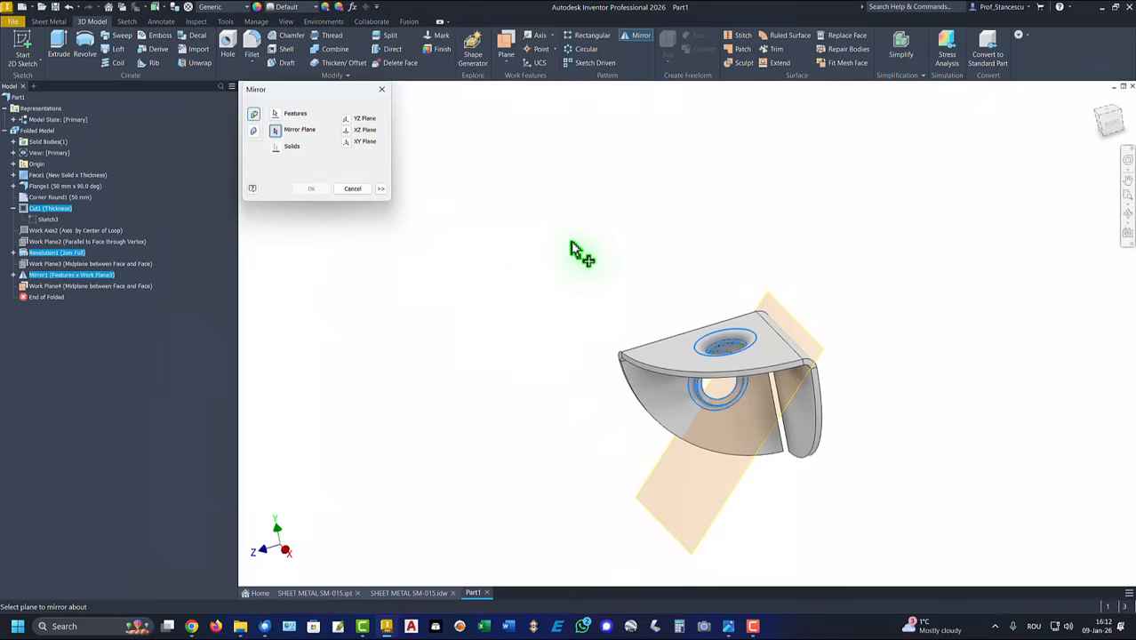
left_click(667, 462)
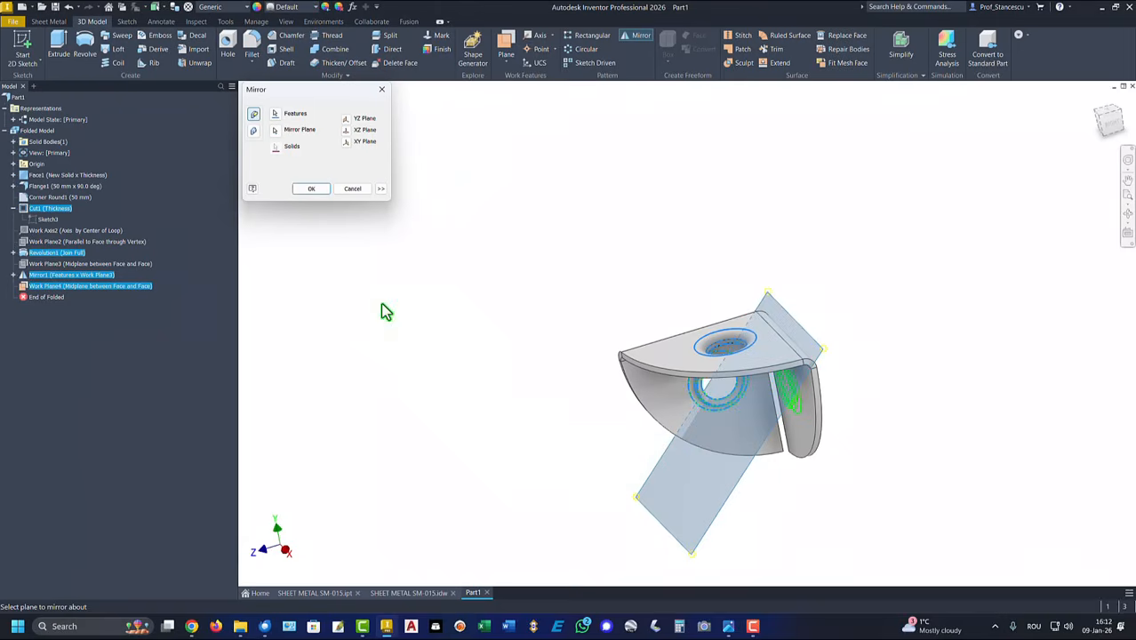
left_click(321, 190)
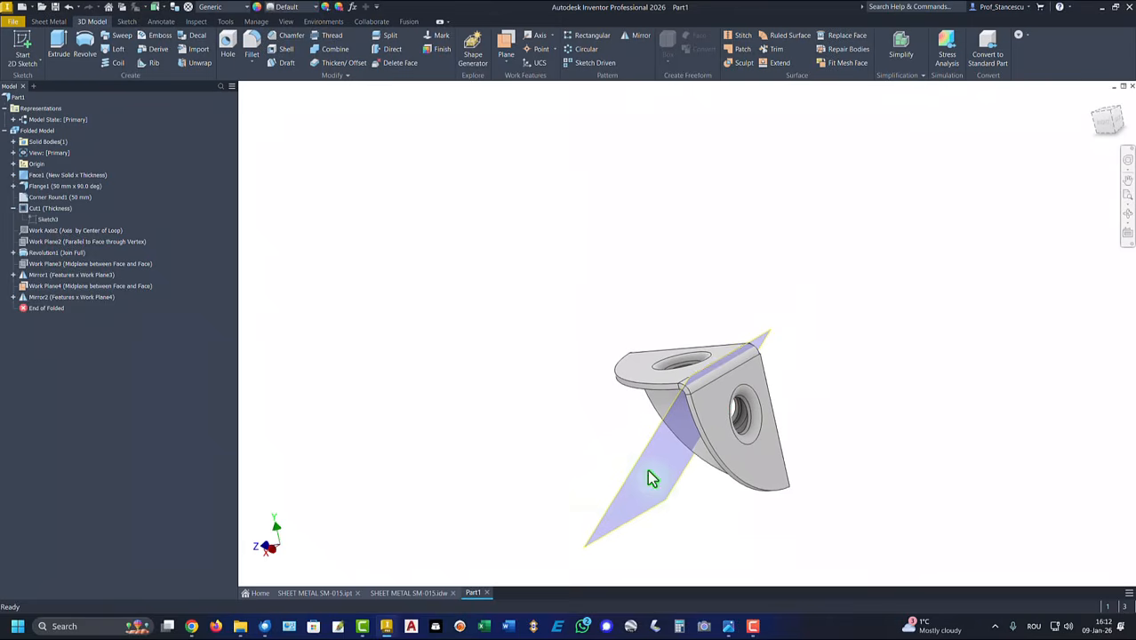
Hide the second midplane work plane and restore the home view.
right_click(644, 464)
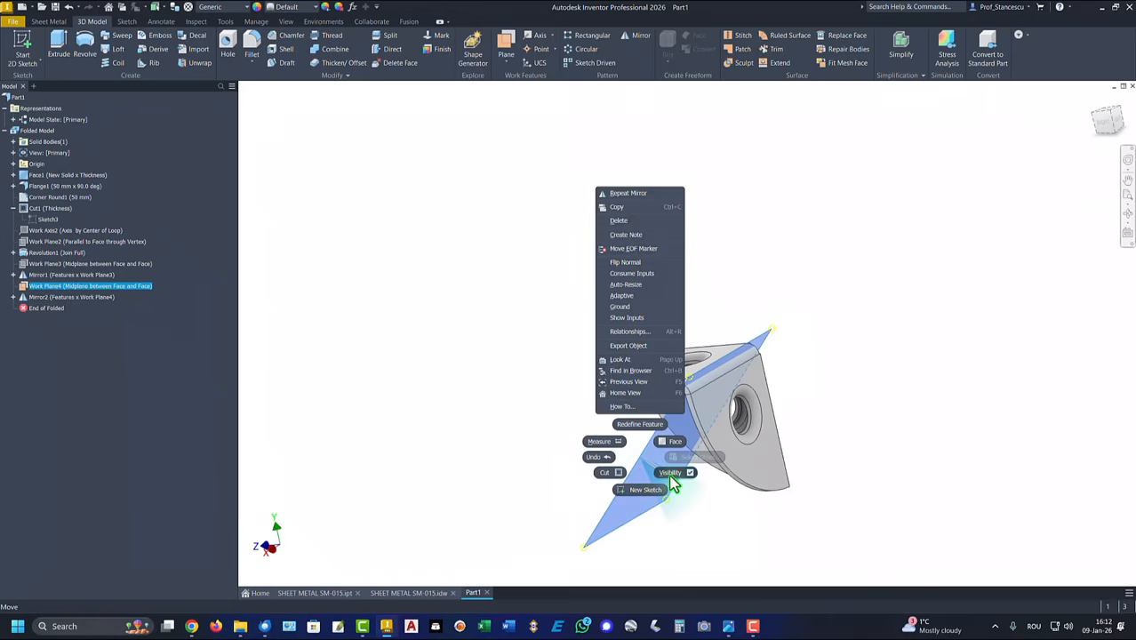
left_click(671, 473)
key("F6")
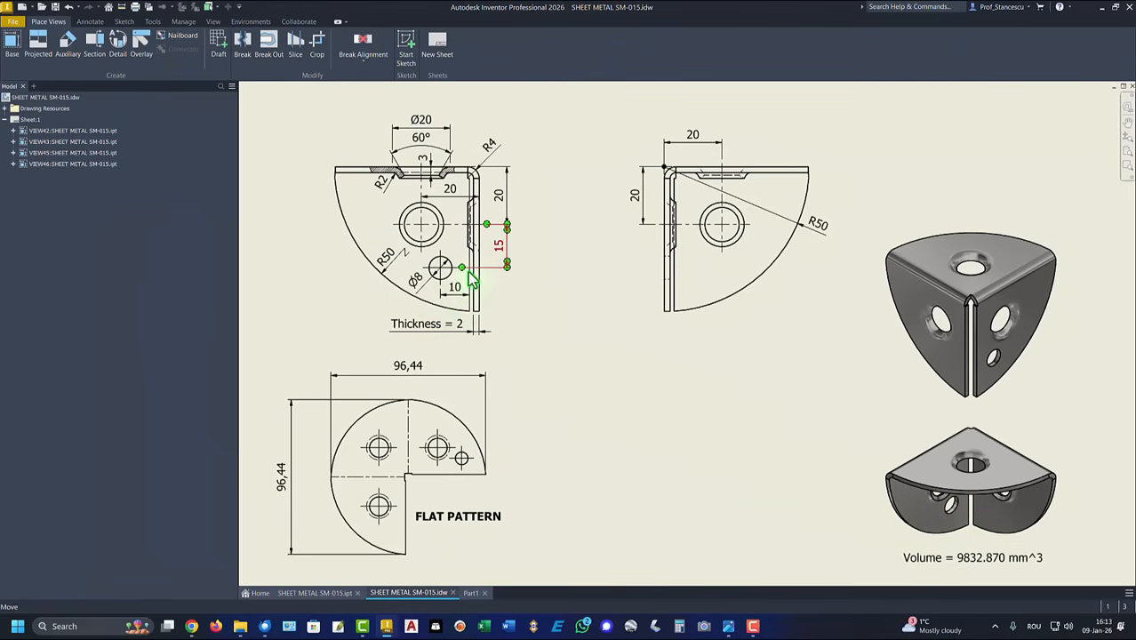
In the Part1 model, start a sketch on one flange's inner face and draw an 8 mm diameter circle below the formed hole.
left_click(470, 592)
left_click(631, 347)
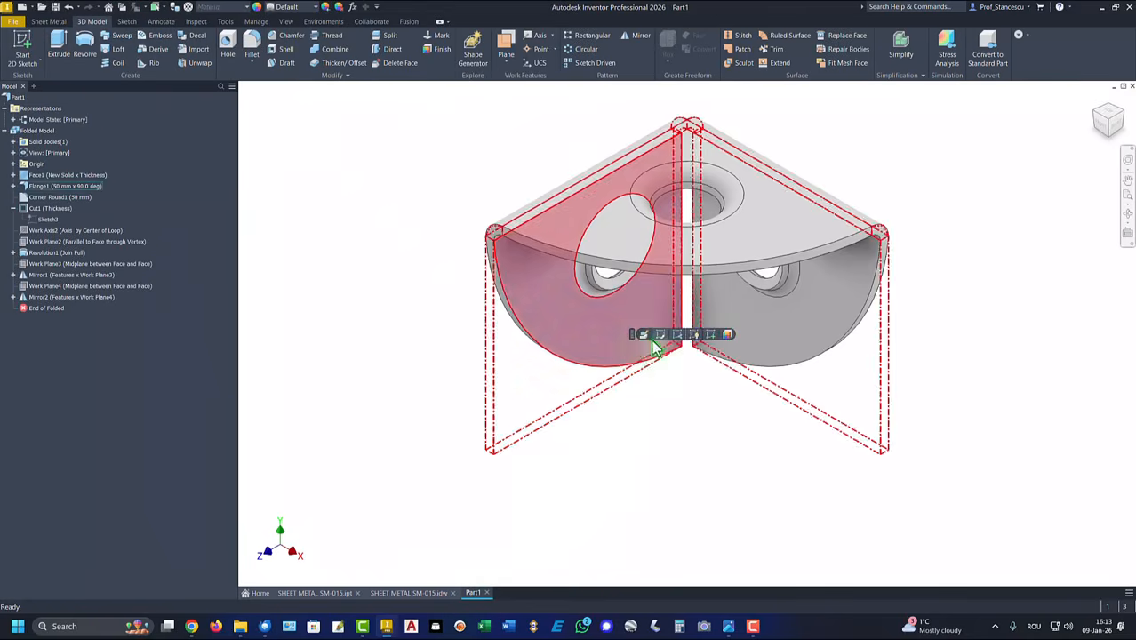
left_click(714, 335)
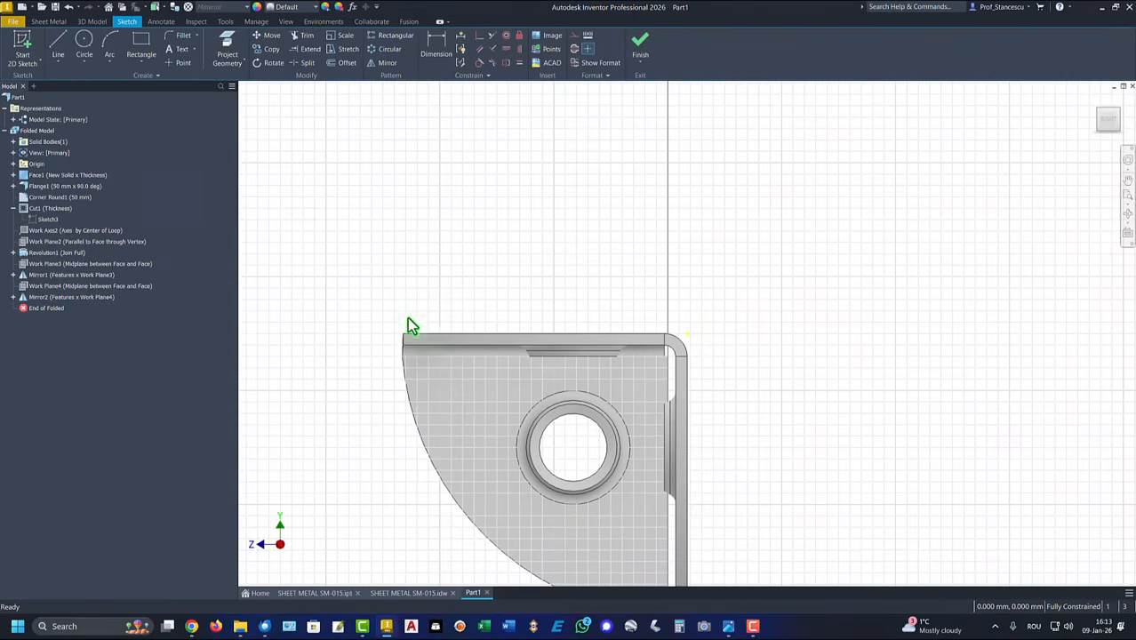
key("Home")
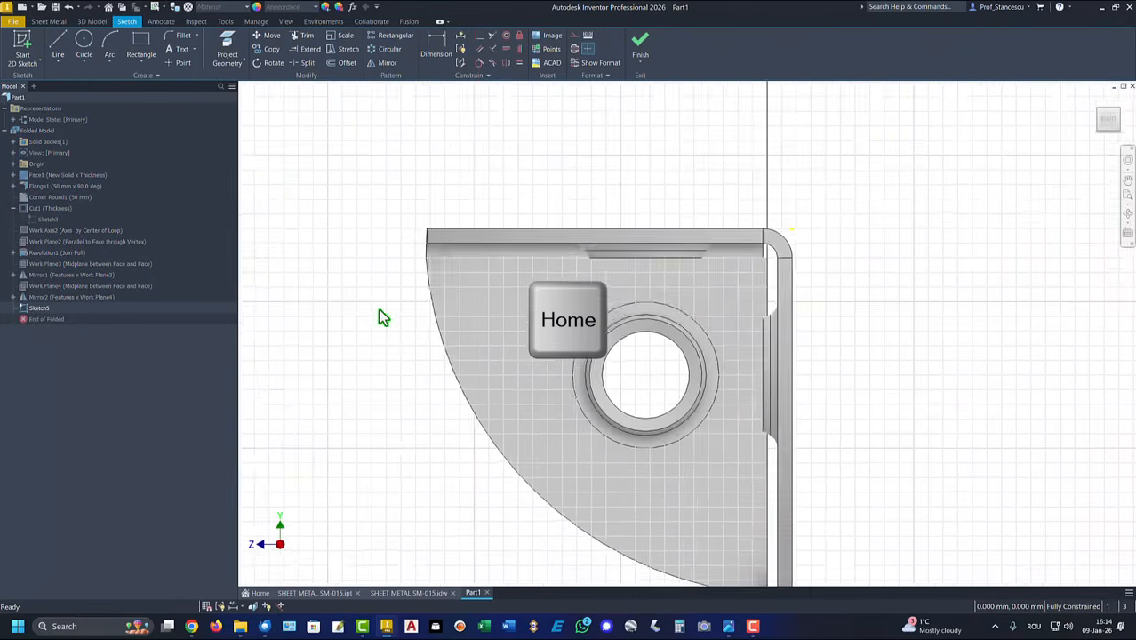
left_click(82, 42)
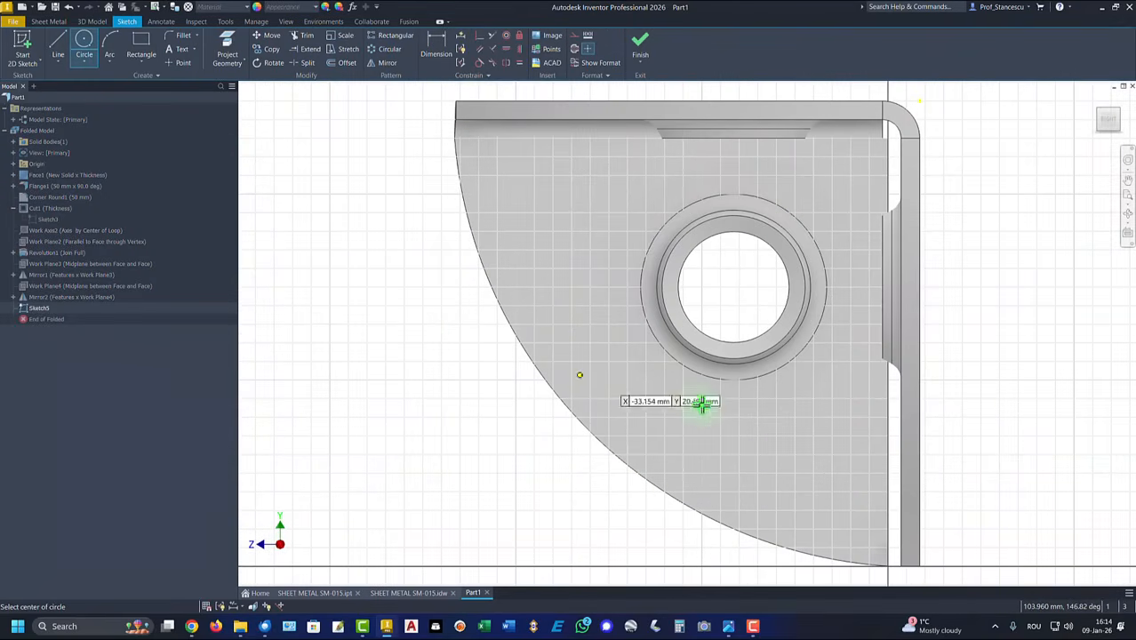
left_click(795, 467)
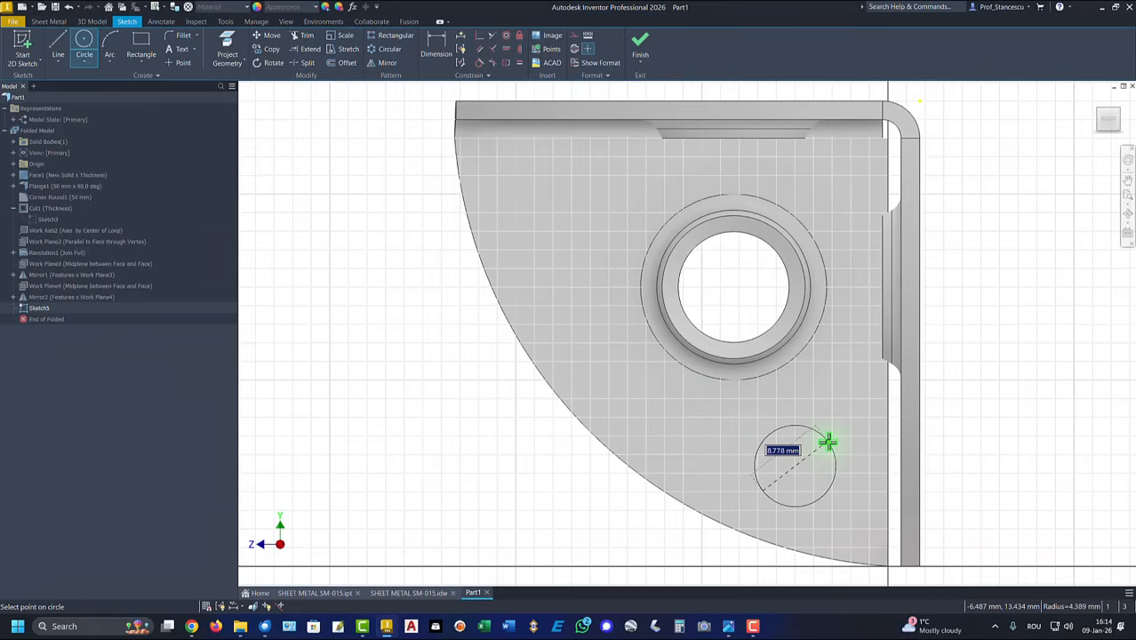
type("8")
key("Return")
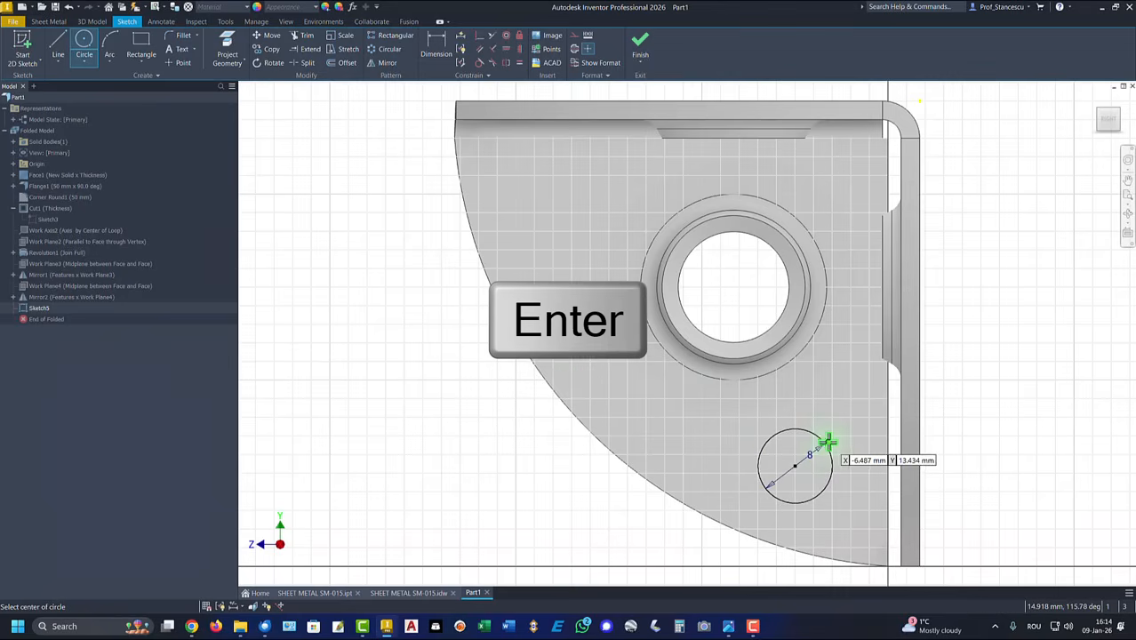
Dimension the 8 mm circle's center 10 mm from the flange's straight vertical edge.
left_click(434, 51)
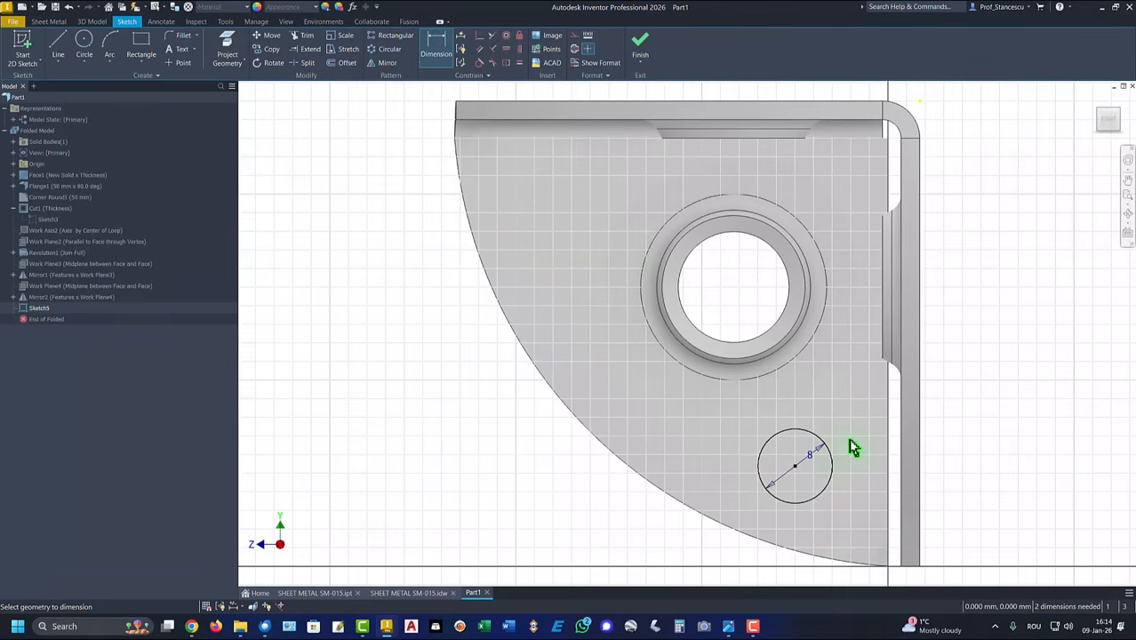
left_click(811, 440)
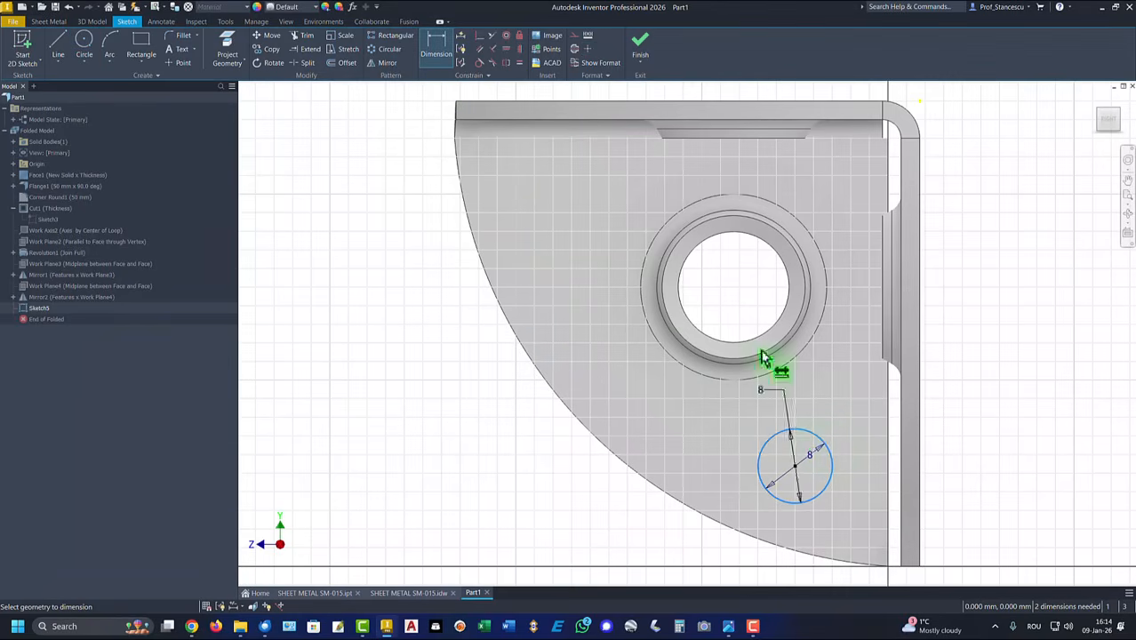
left_click(734, 298)
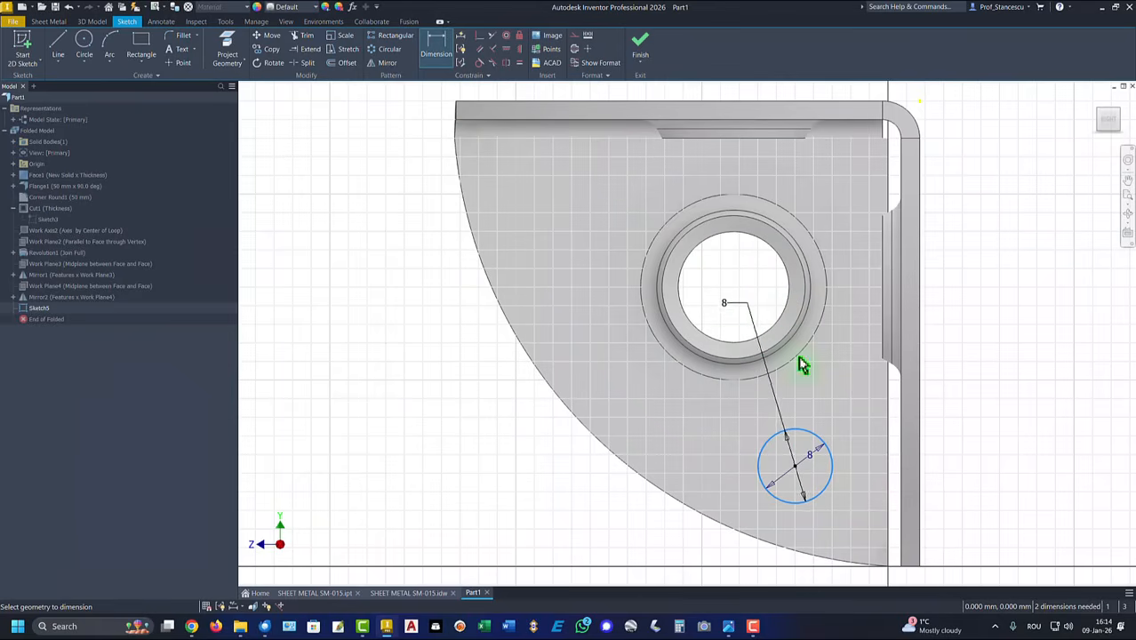
left_click(889, 471)
left_click(854, 534)
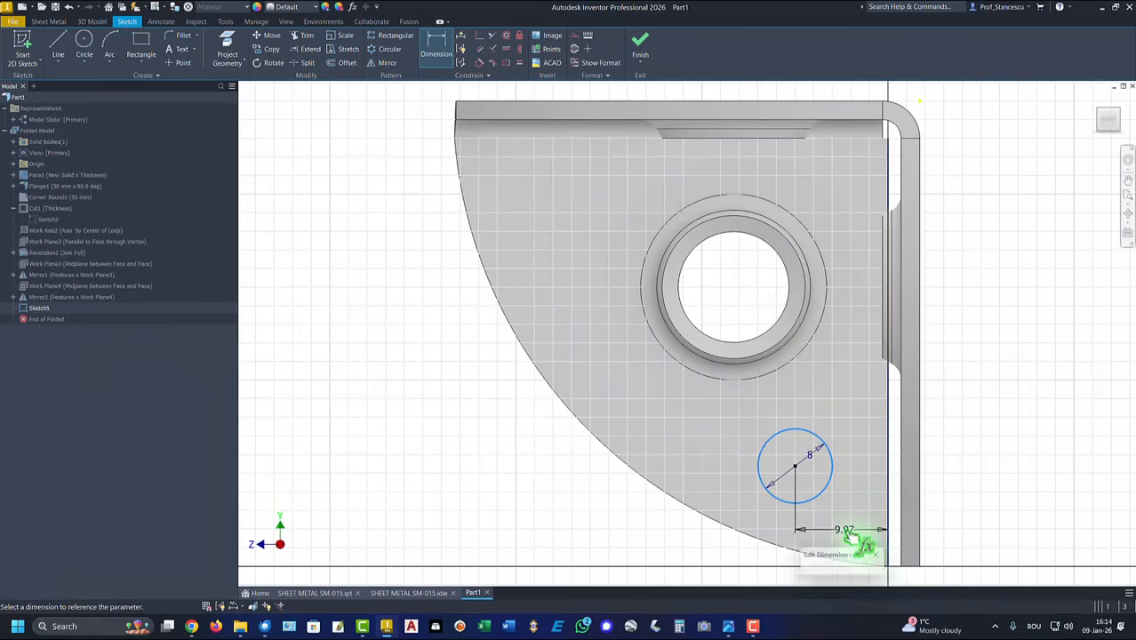
key("Return")
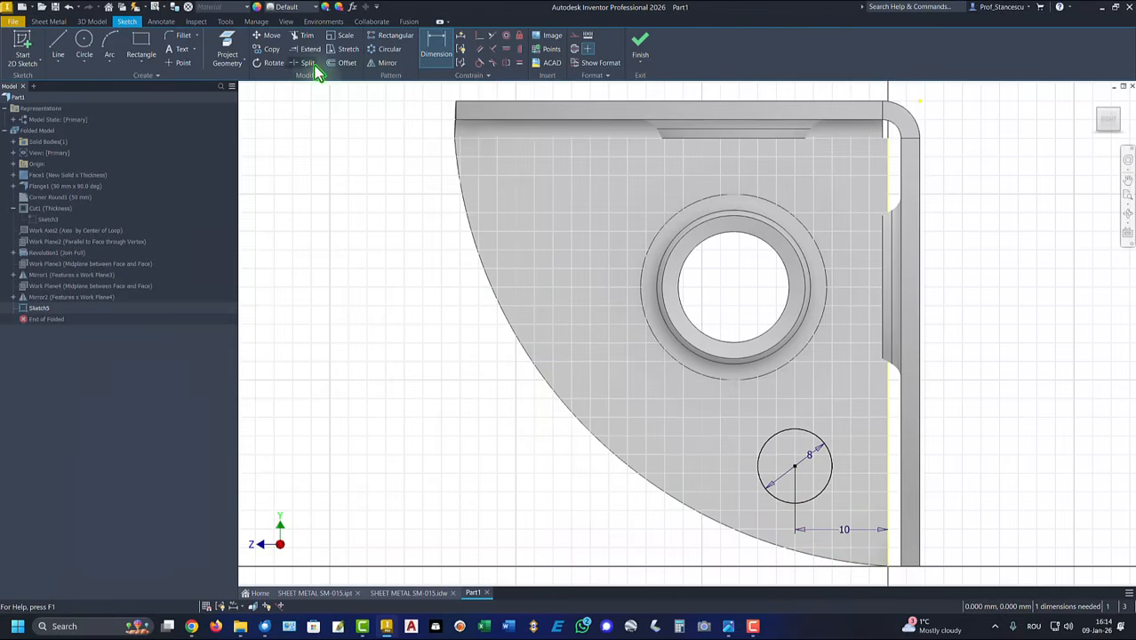
Project the flange's formed hole geometry into the sketch to reference its center point.
left_click(227, 49)
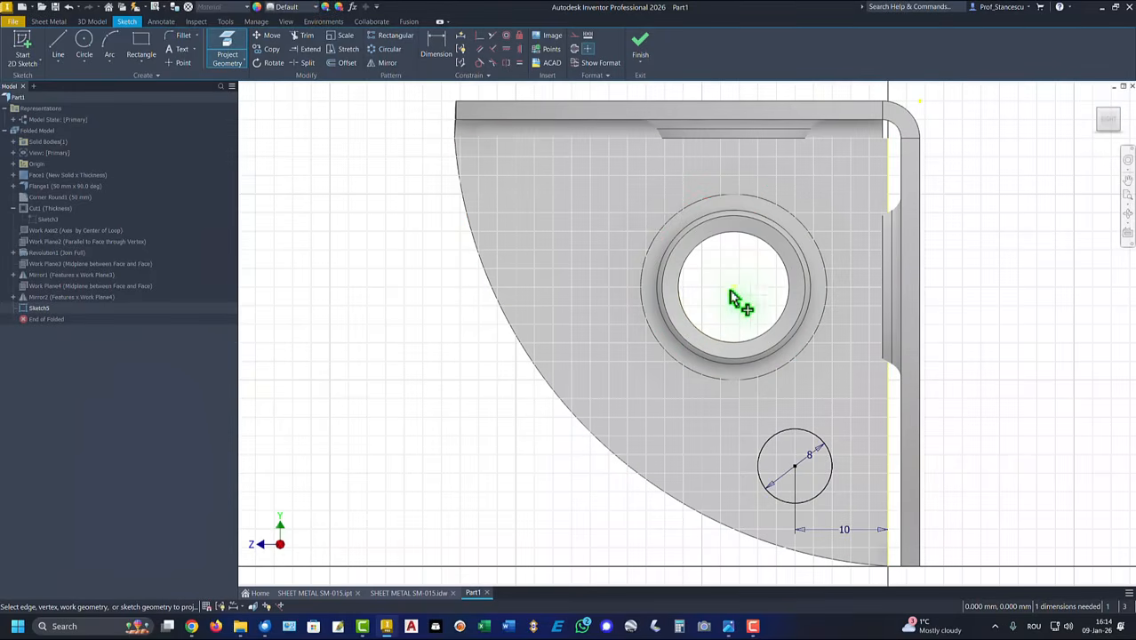
left_click(720, 363)
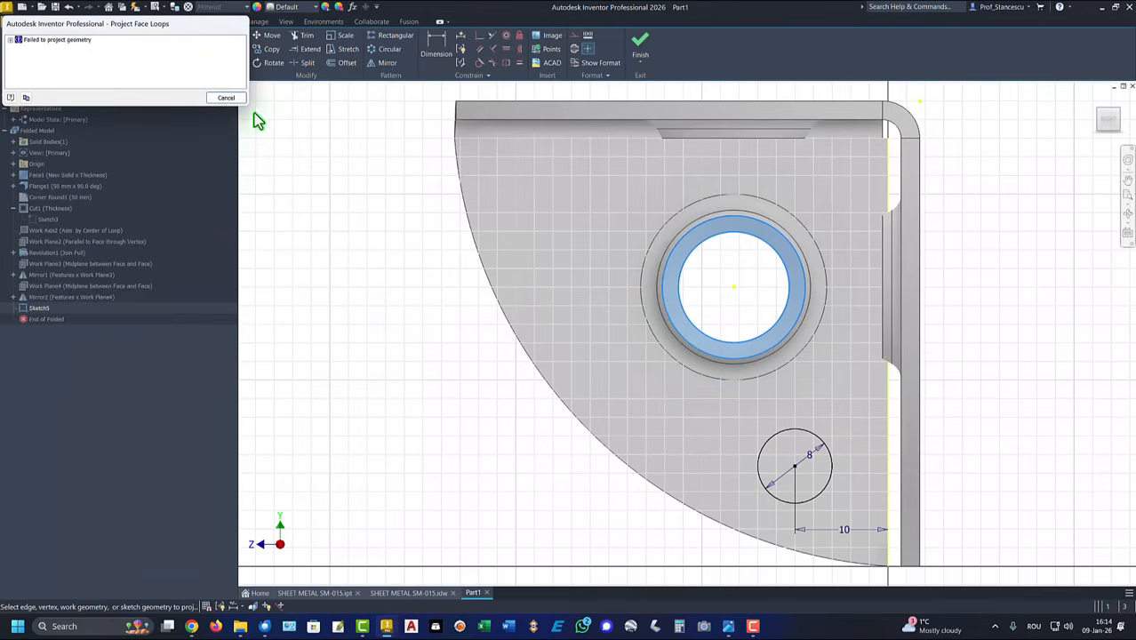
left_click(228, 98)
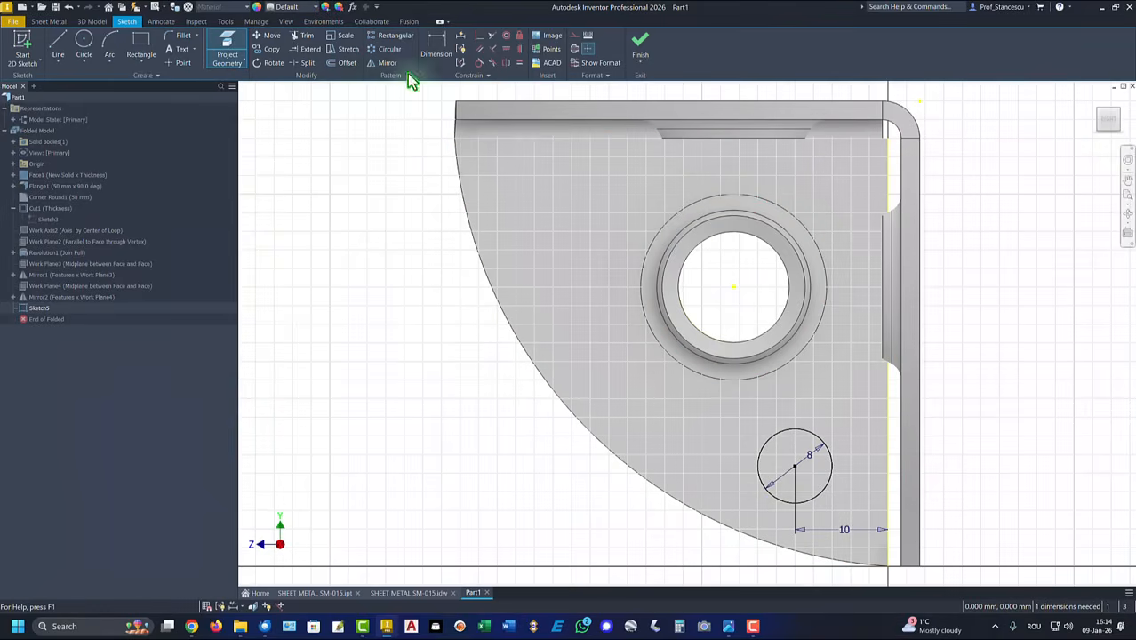
Set the vertical distance between the formed hole's center and the 8 mm circle's center to 15 mm, and finish the sketch.
left_click(436, 45)
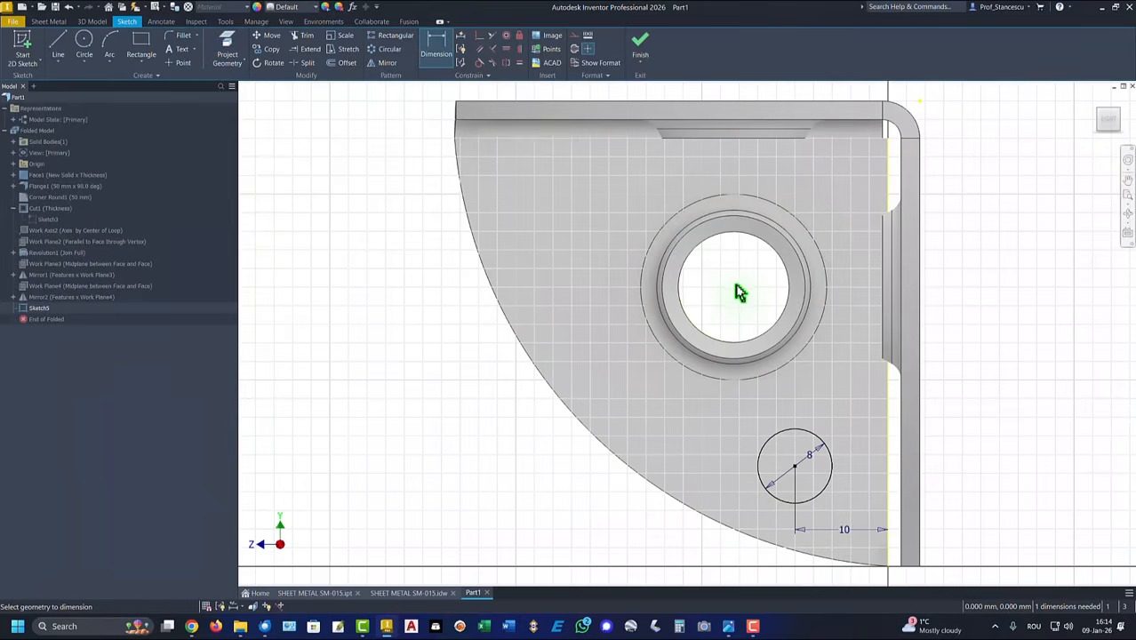
left_click(734, 288)
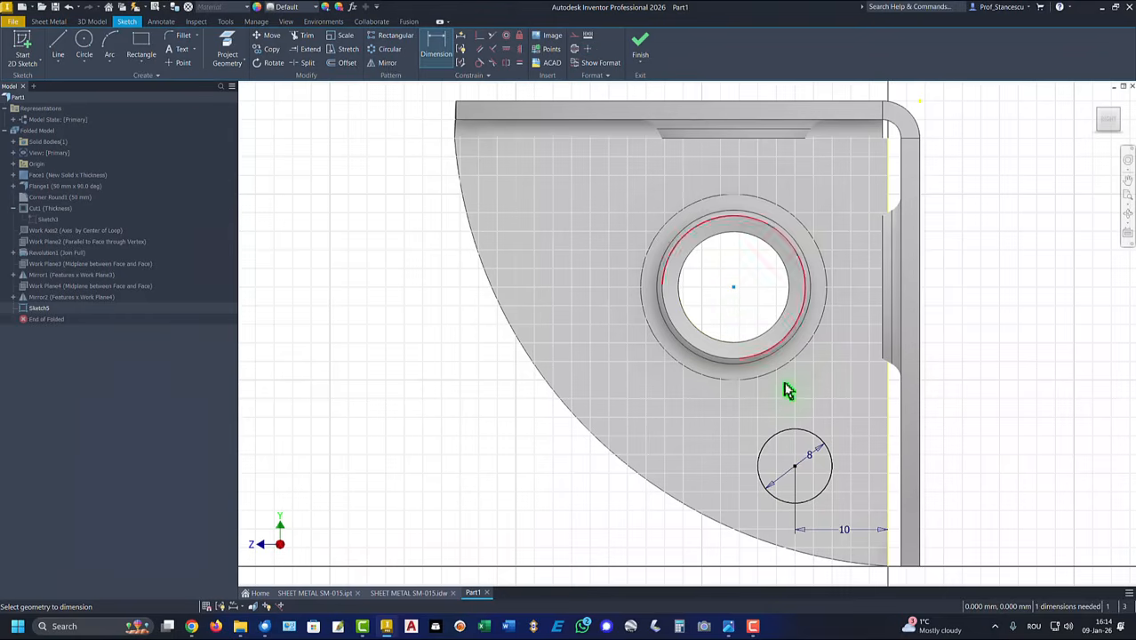
left_click(795, 469)
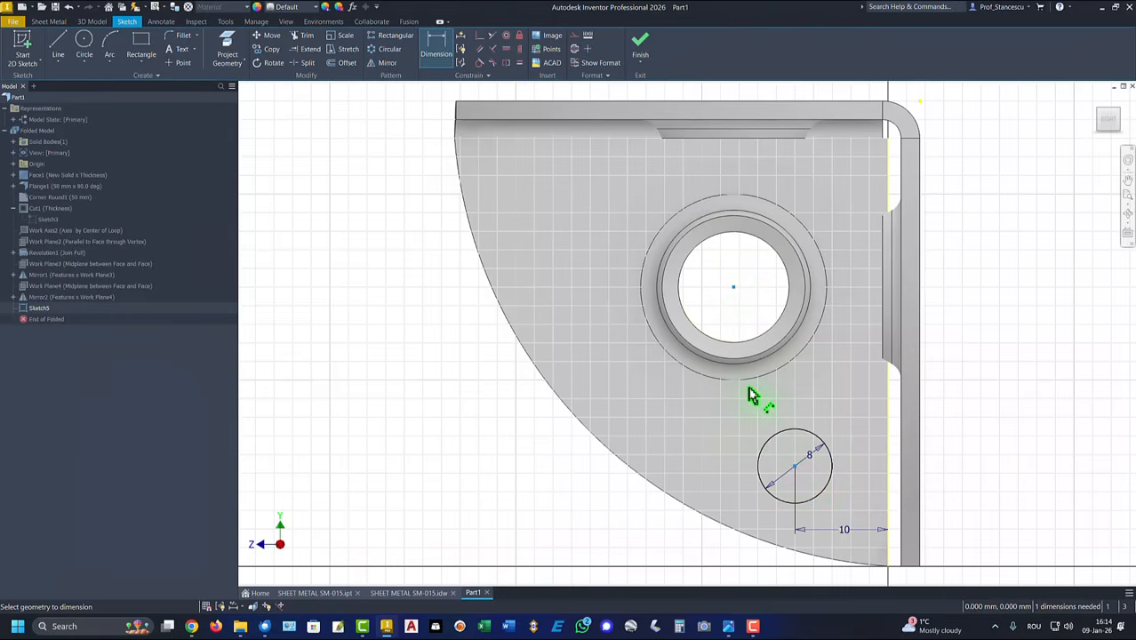
left_click(423, 384)
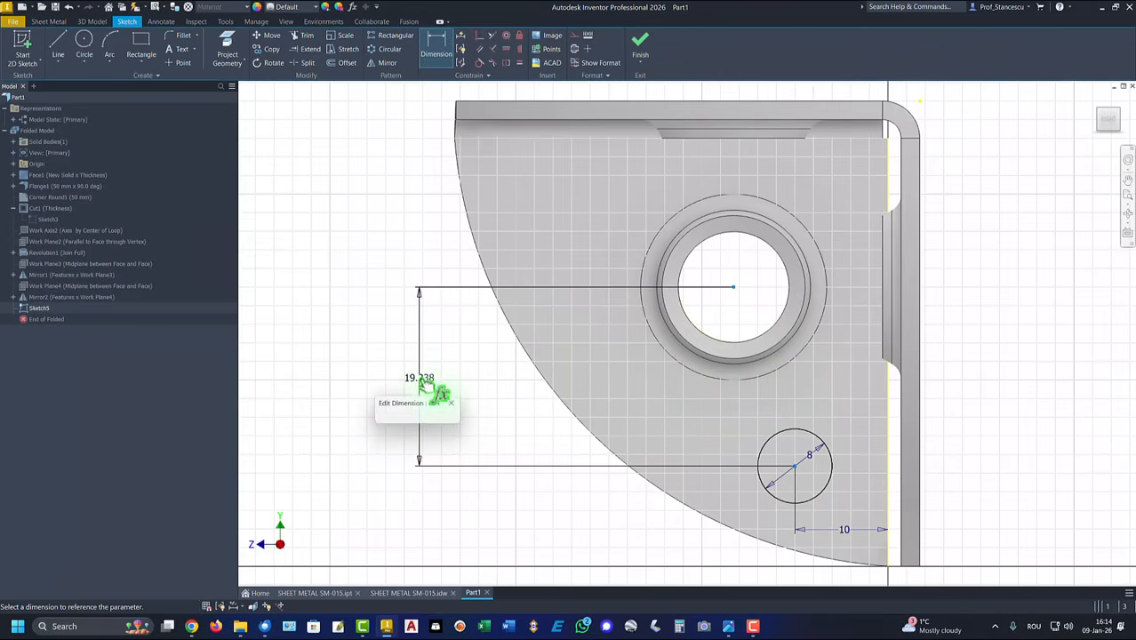
type("15")
key("Return")
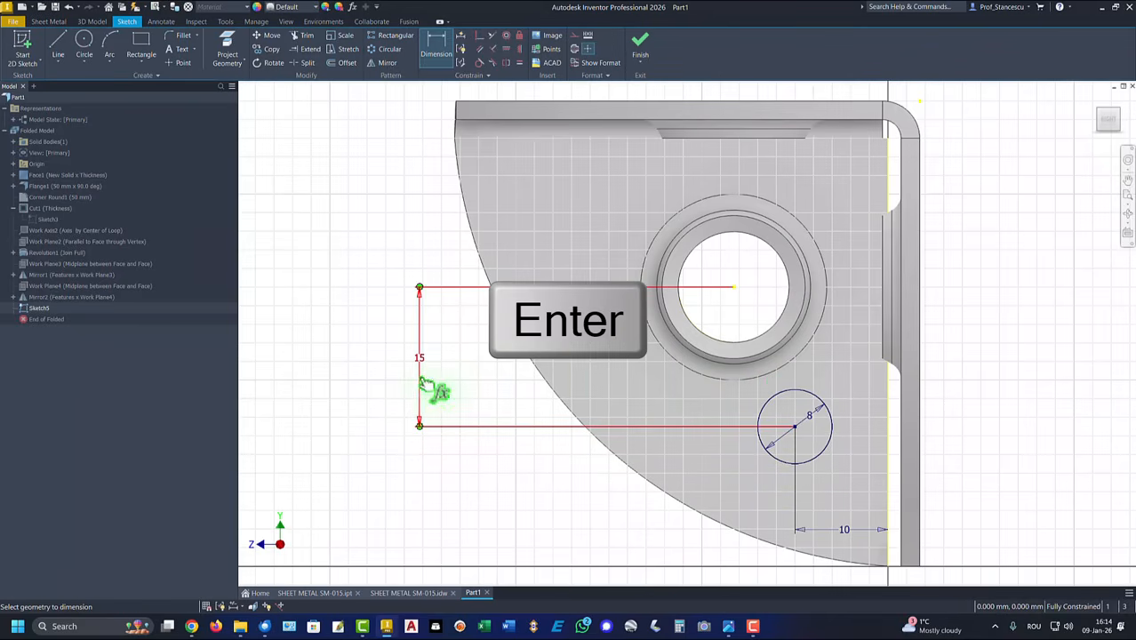
left_click(640, 45)
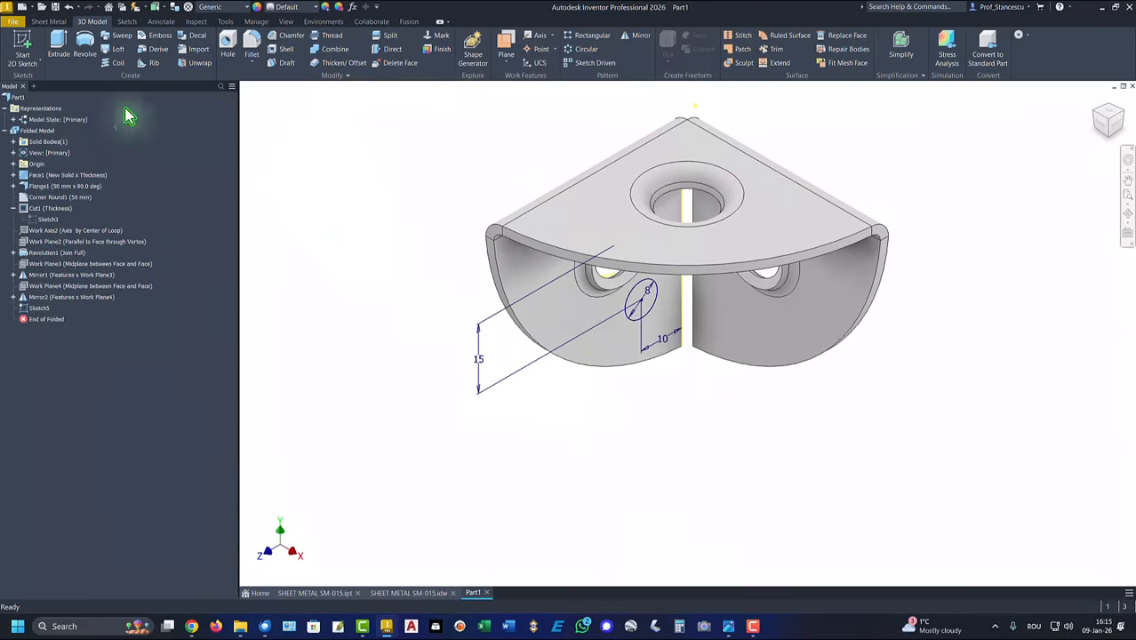
Cut the 8 mm circle through the flange using the sheet metal Cut with the distance set to Thickness.
left_click(48, 21)
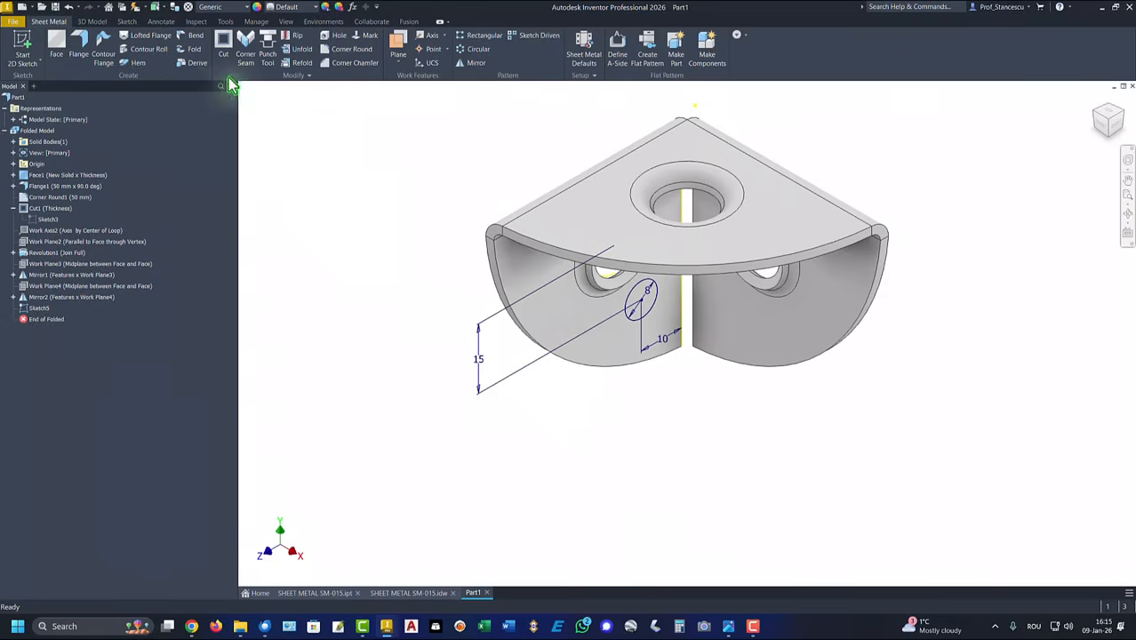
left_click(225, 42)
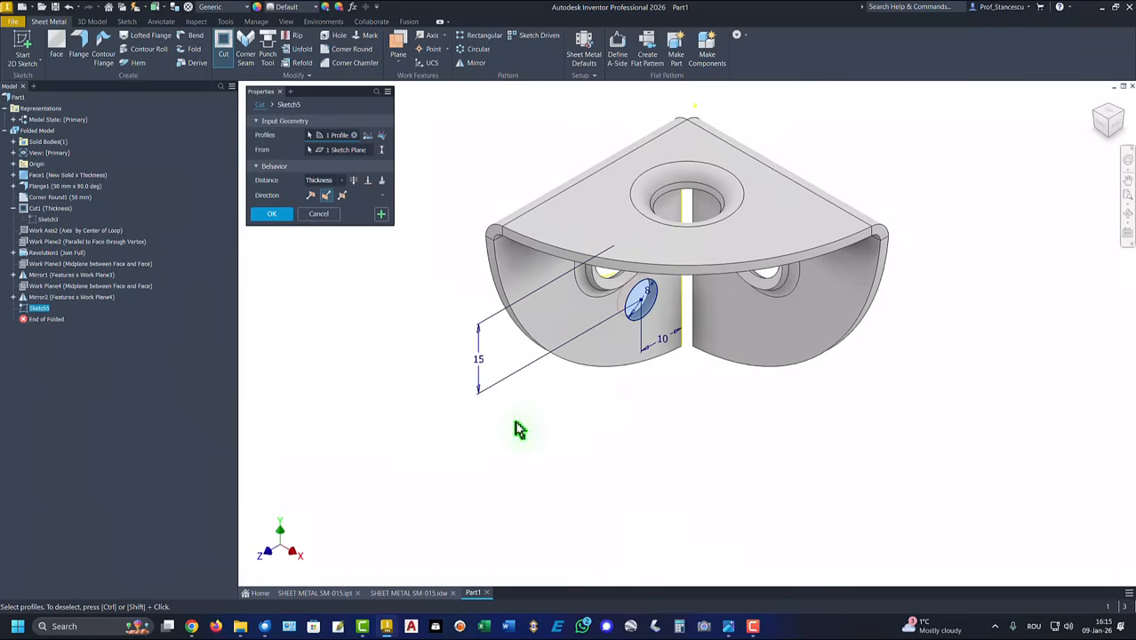
left_click(275, 214)
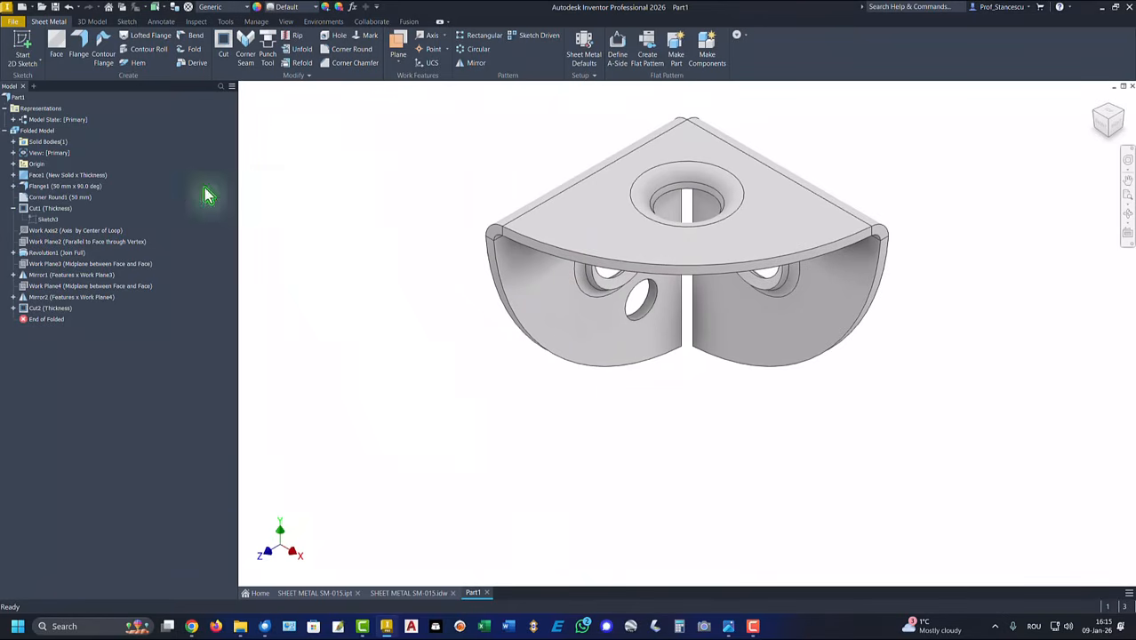
Collapse the model tree and copy the part's volume value from the physical section of its iProperties.
left_click(5, 130)
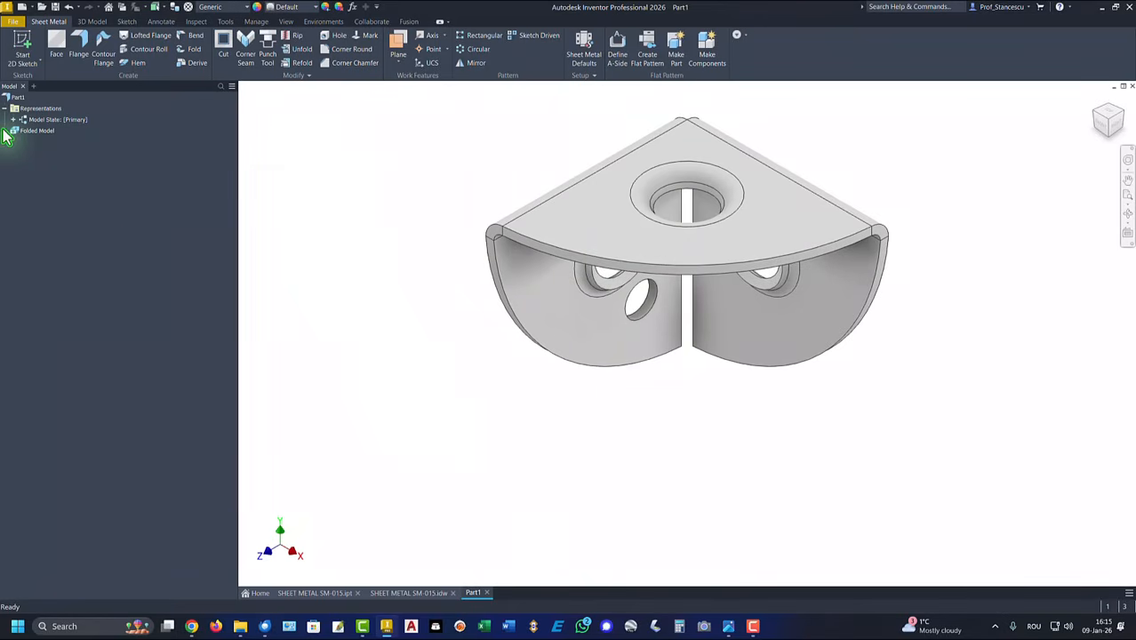
left_click(4, 107)
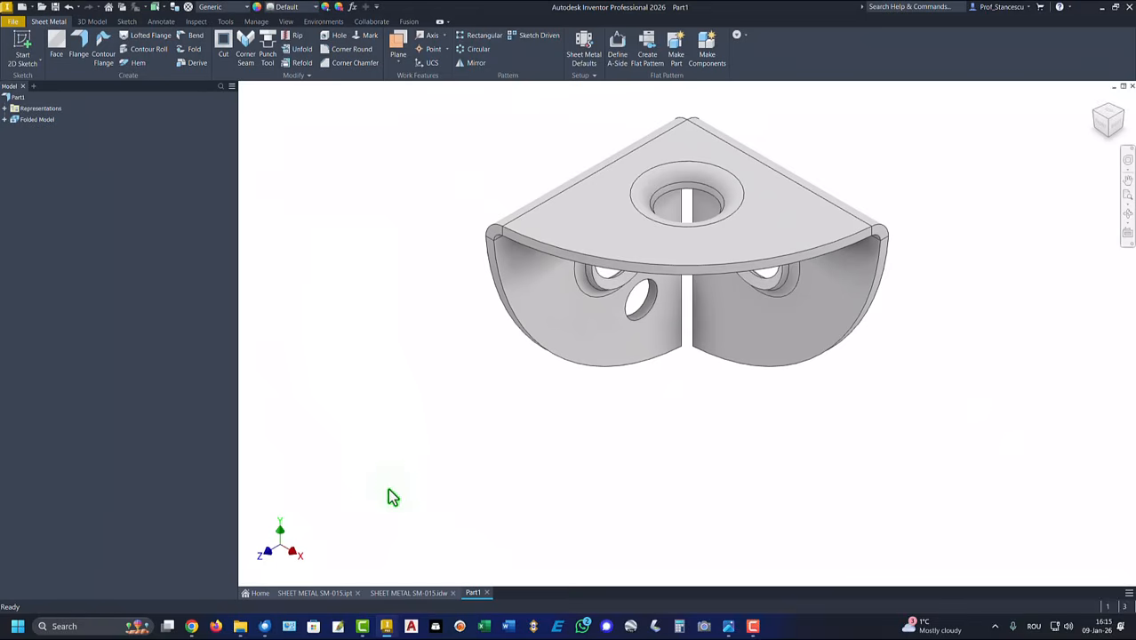
right_click(6, 98)
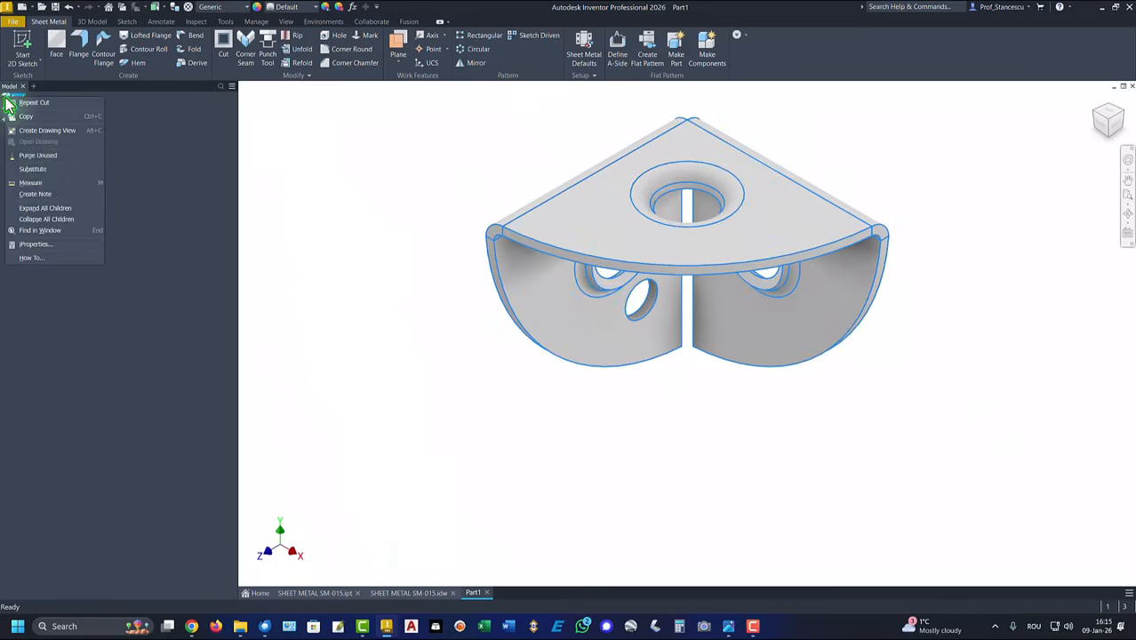
left_click(37, 245)
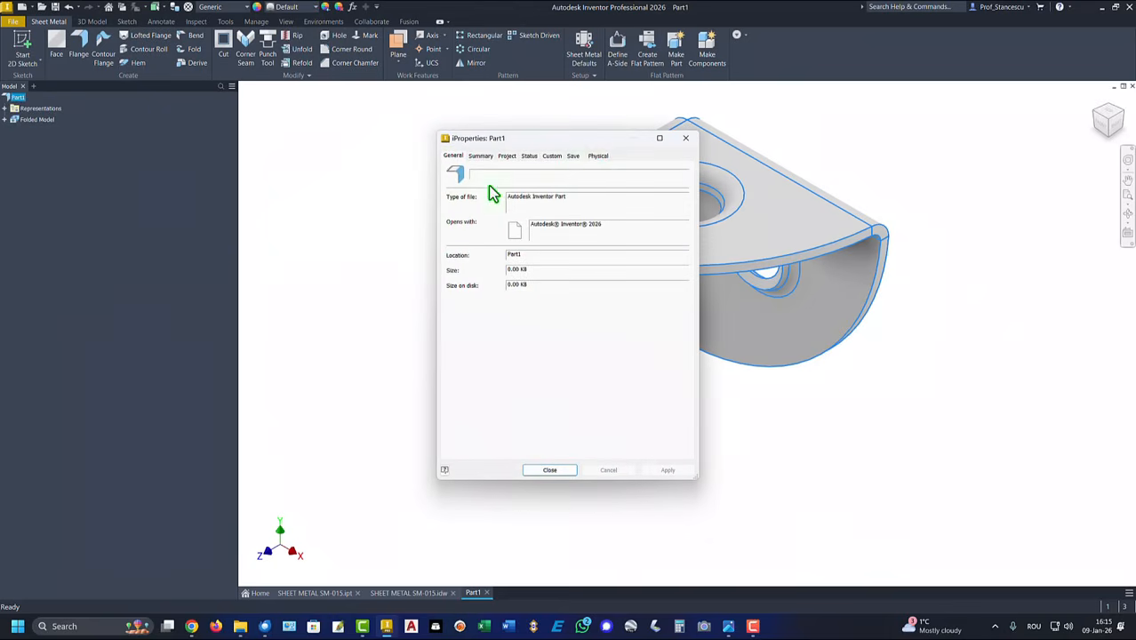
left_click(596, 158)
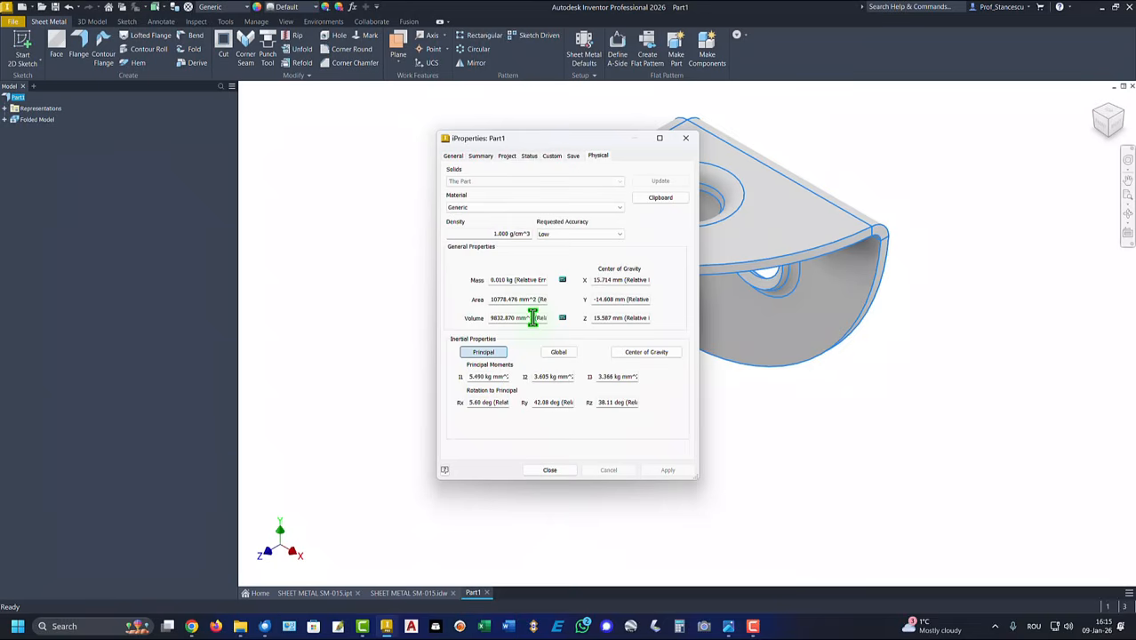
left_click_drag(532, 318, 393, 312)
key("ctrl+c")
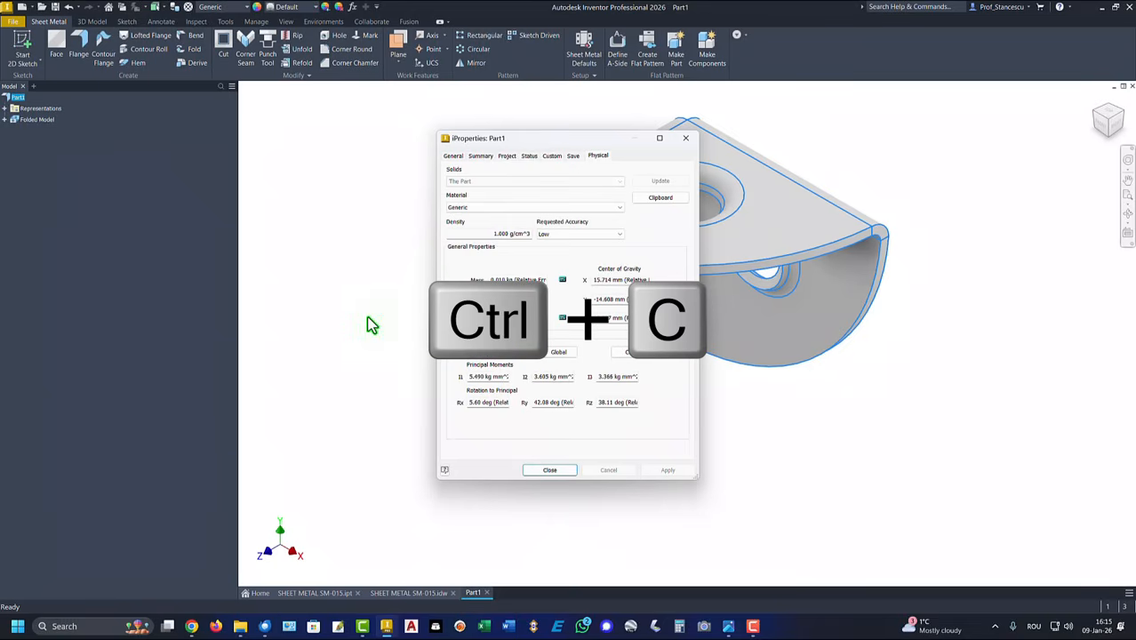
left_click(545, 470)
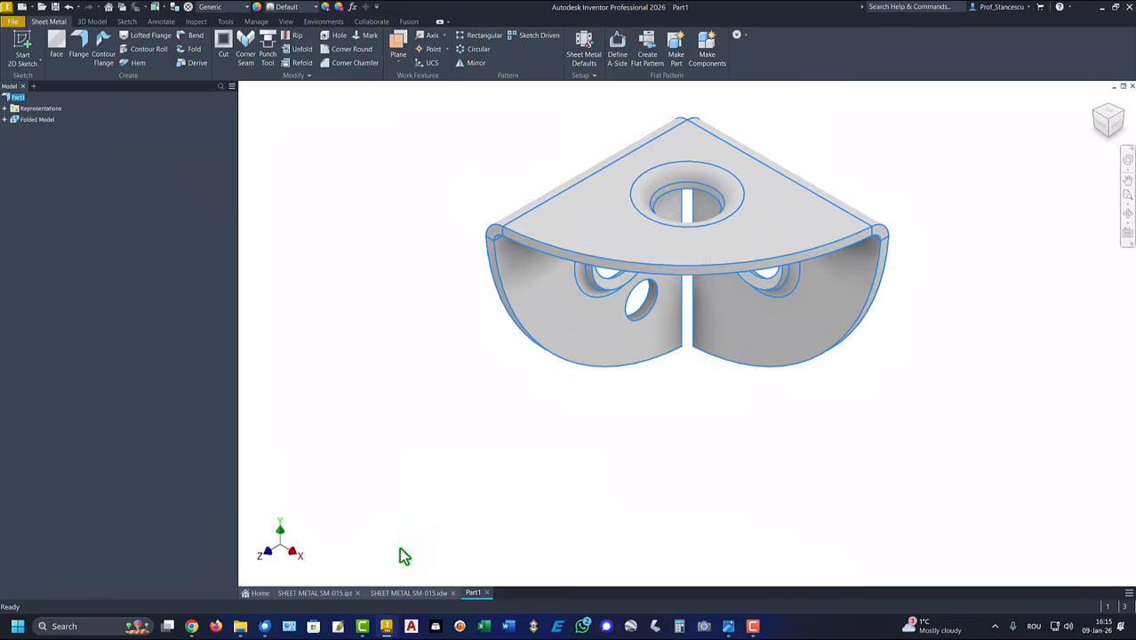
Compare the copied volume with the SM-015 drawing's volume note by pasting it on a line beneath, and discard the text edit.
left_click(409, 593)
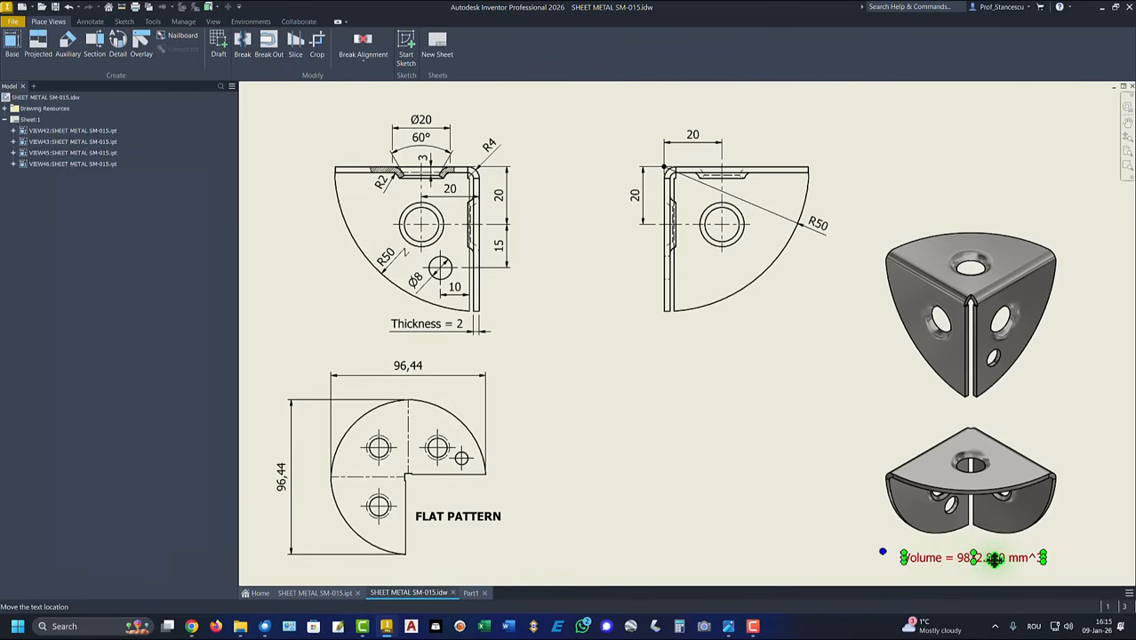
double_click(994, 559)
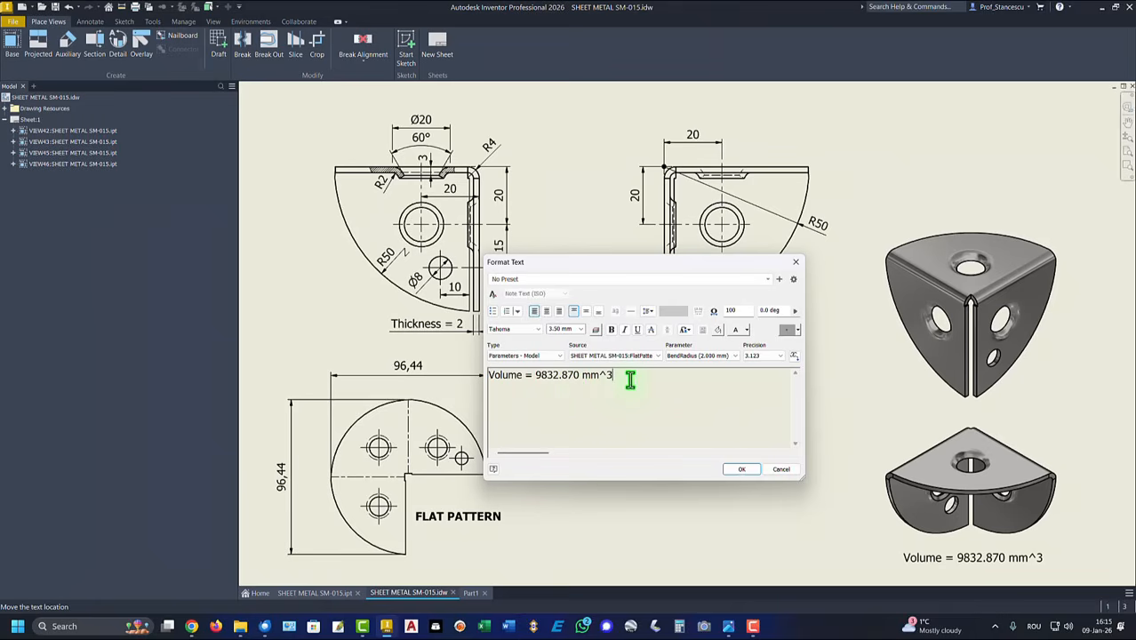
key("Return")
key("ctrl+v")
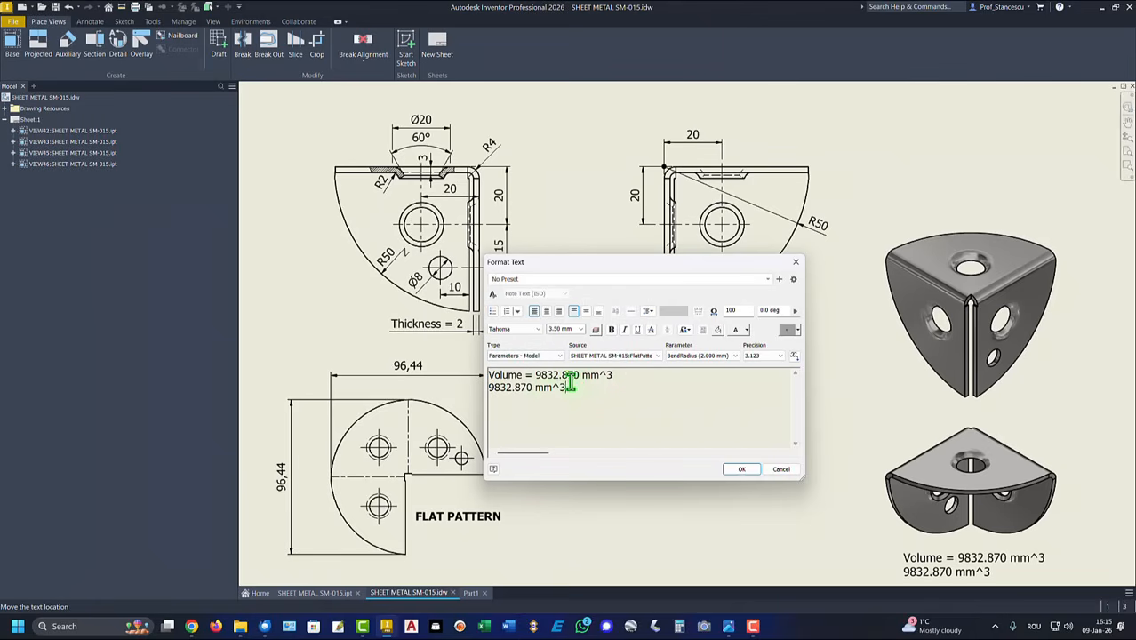
left_click(781, 470)
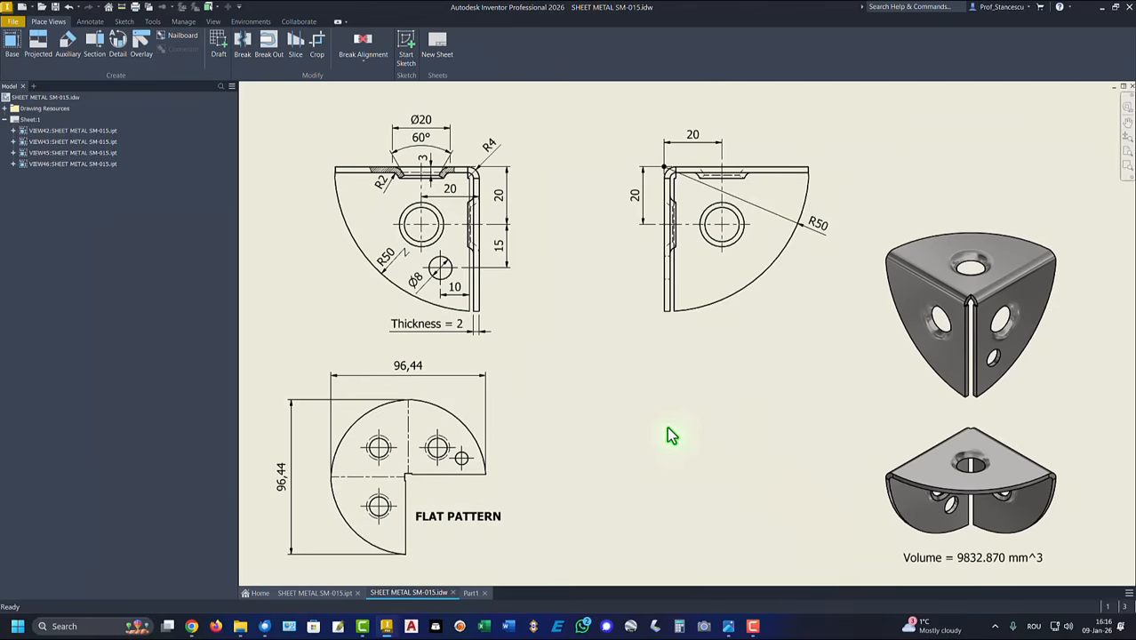
Return to the Part1 model and assign it the material Steel, Carbon.
left_click(471, 593)
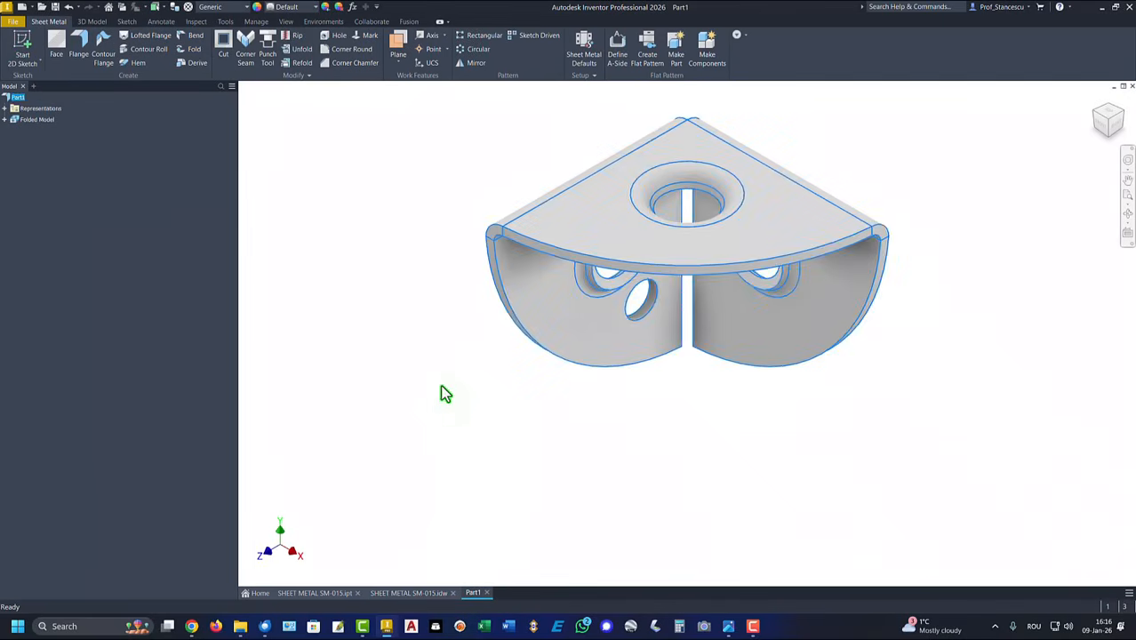
left_click(211, 8)
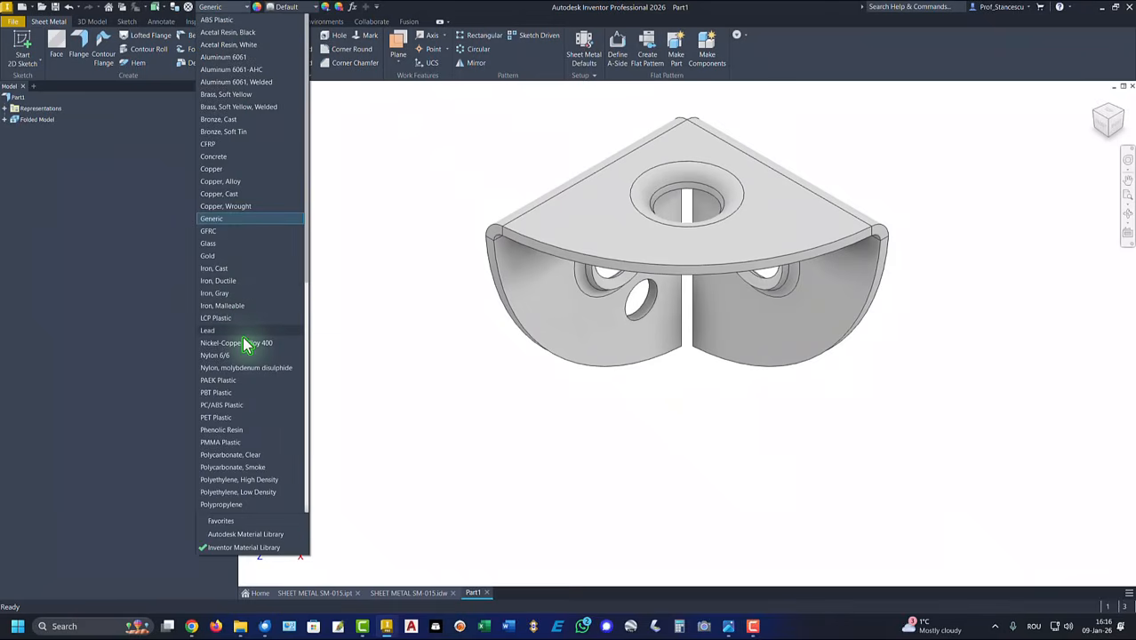
scroll(247, 345, "down", 8)
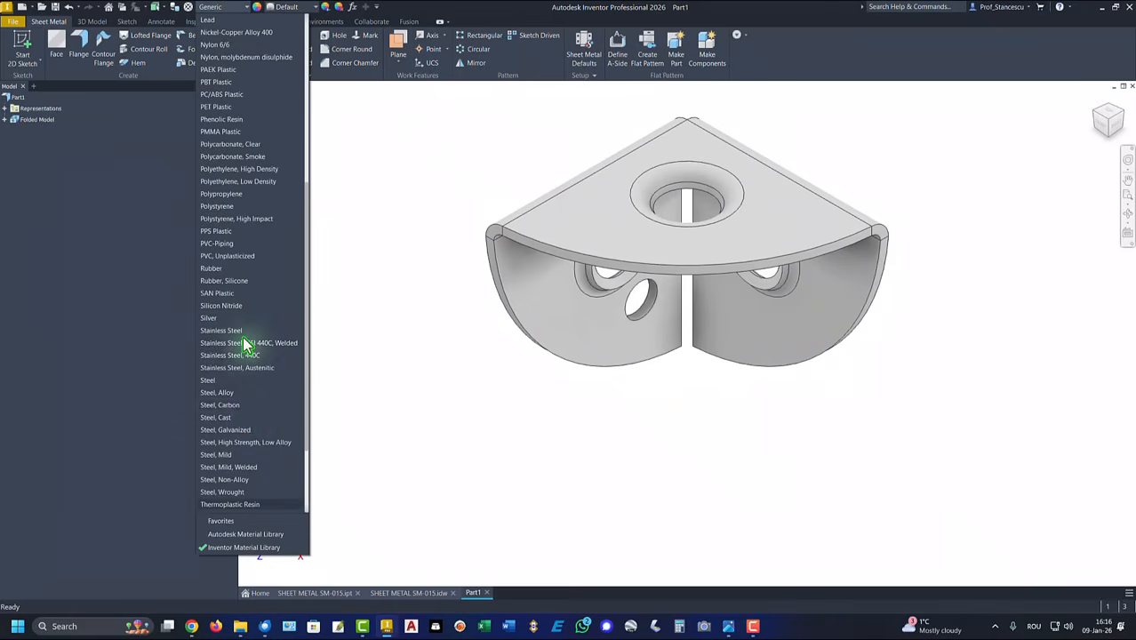
left_click(230, 407)
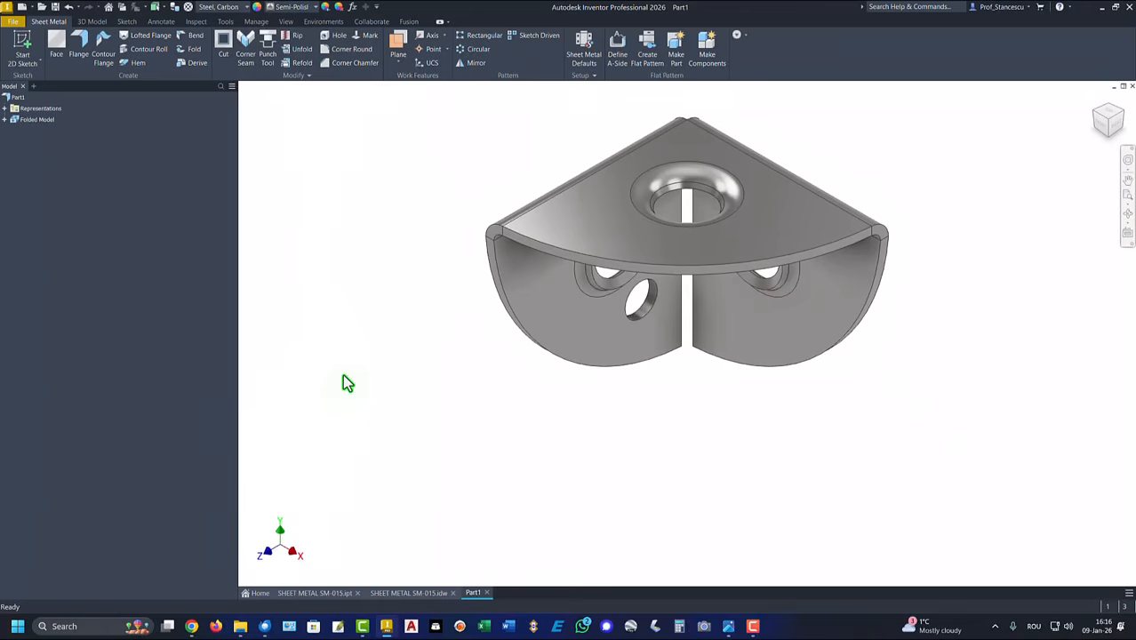
Display the bracket with the Shaded visual style and the Default Lights lighting style.
left_click(285, 21)
left_click(275, 70)
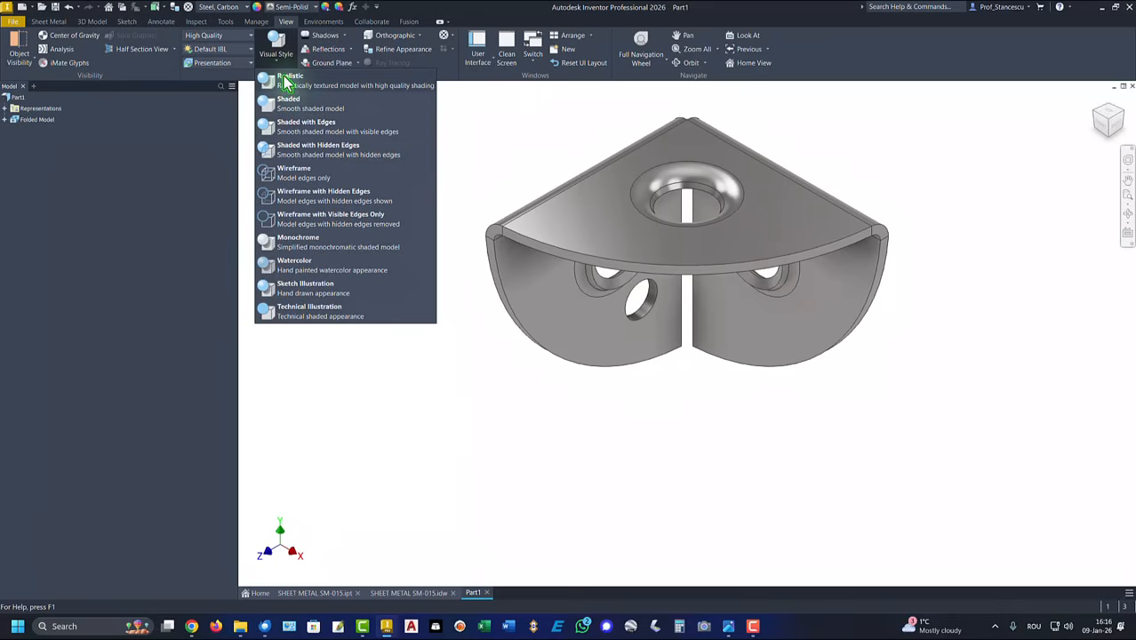
left_click(280, 102)
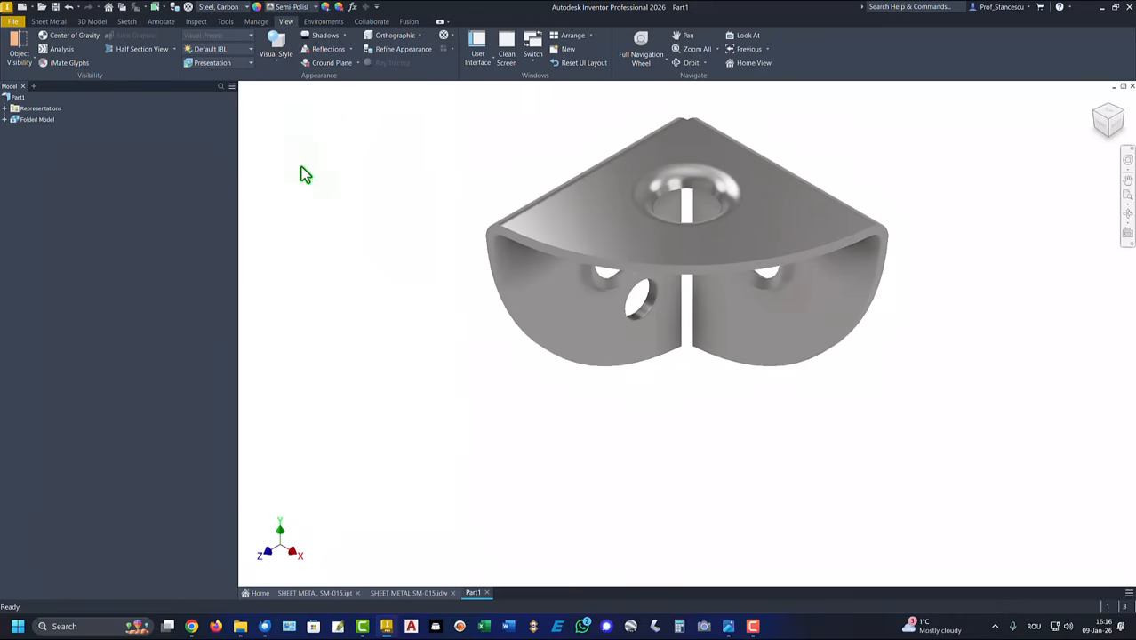
left_click(215, 50)
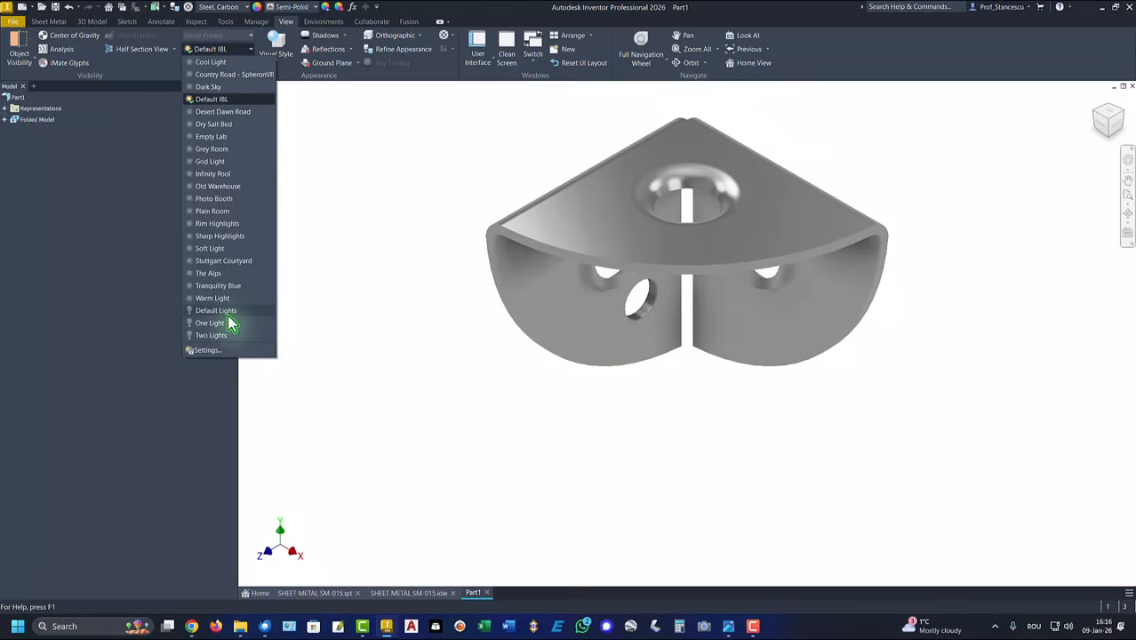
left_click(226, 312)
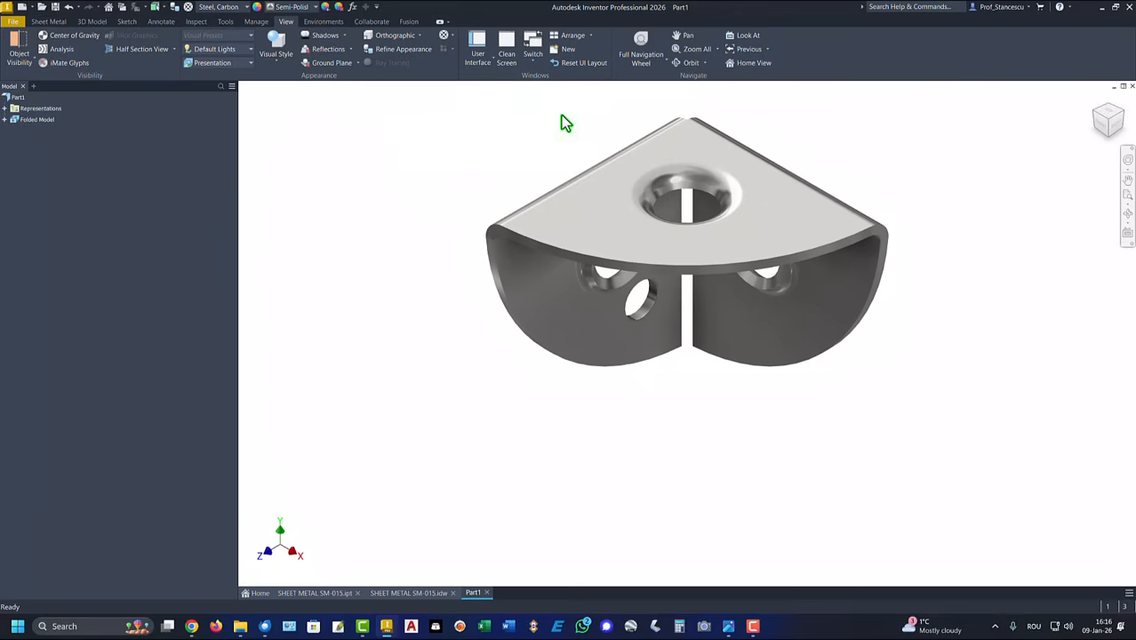
Create the bracket's flat pattern, view it isometrically, and return to the folded model.
left_click(49, 21)
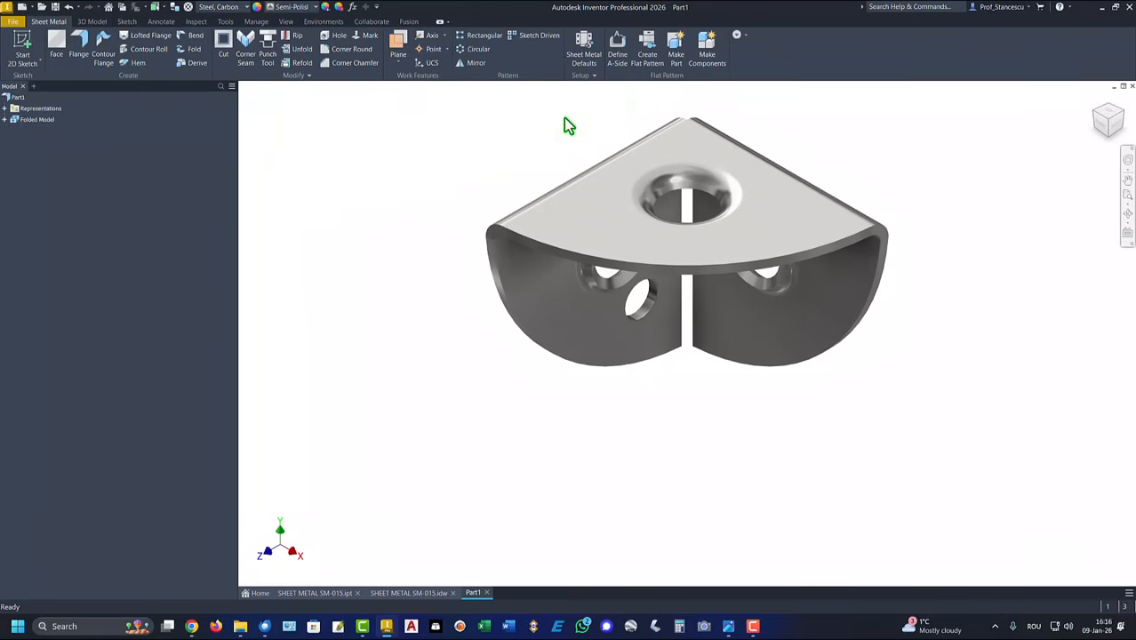
left_click(648, 44)
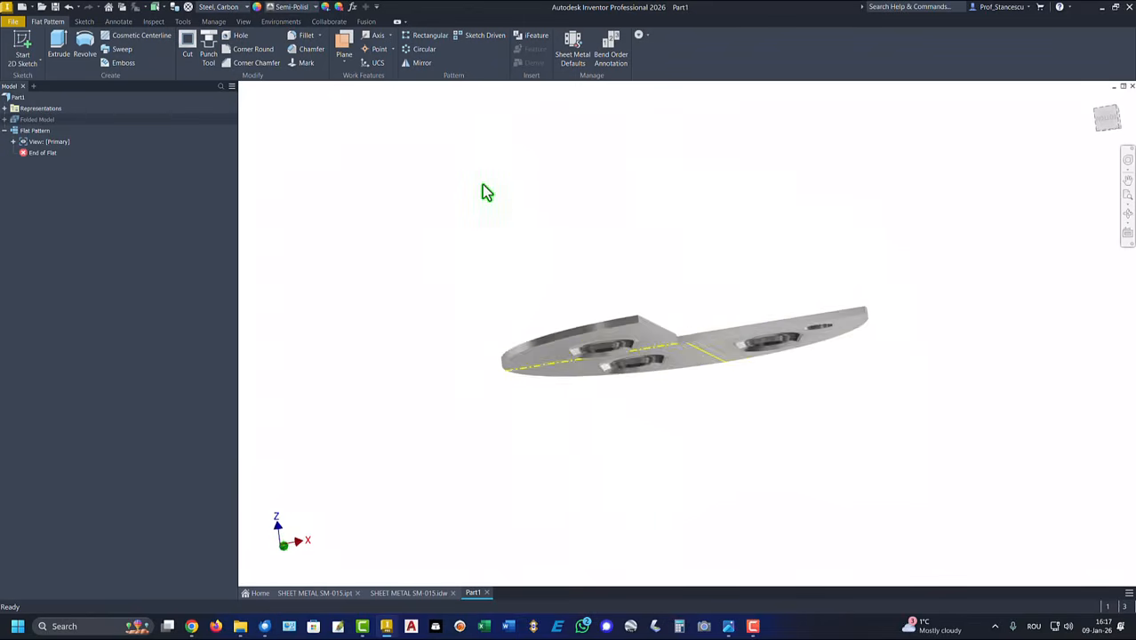
key("F6")
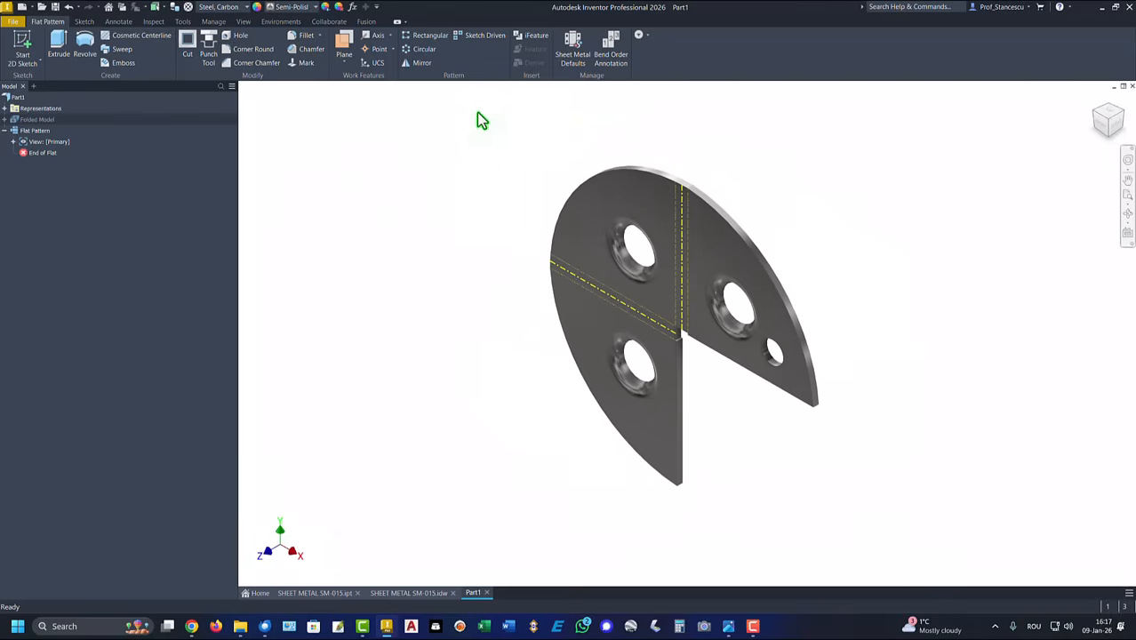
double_click(16, 121)
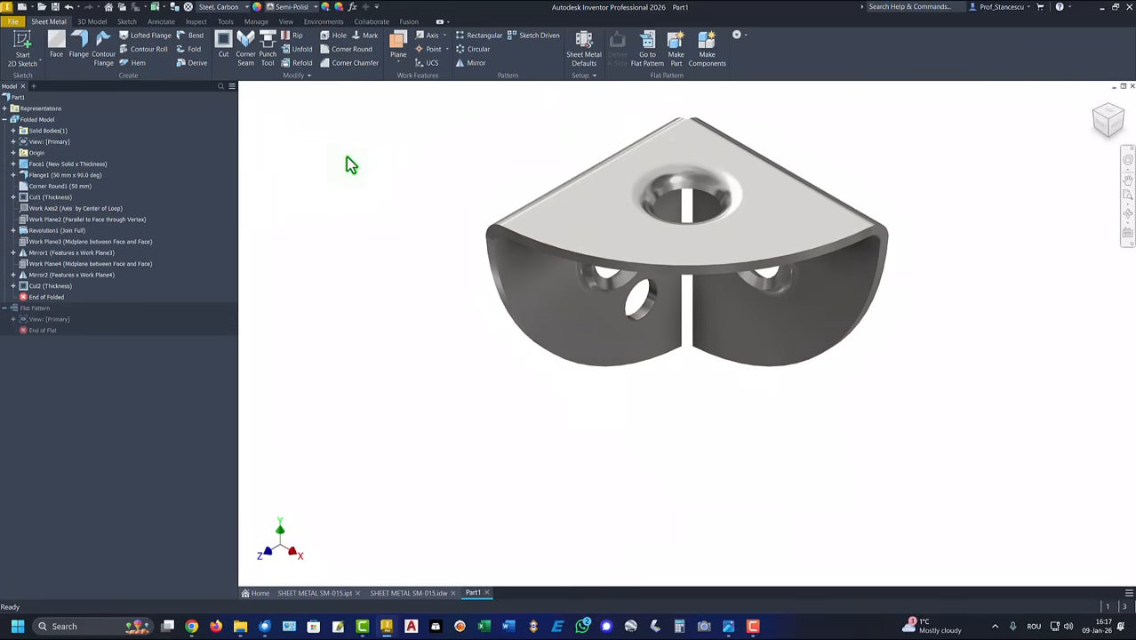